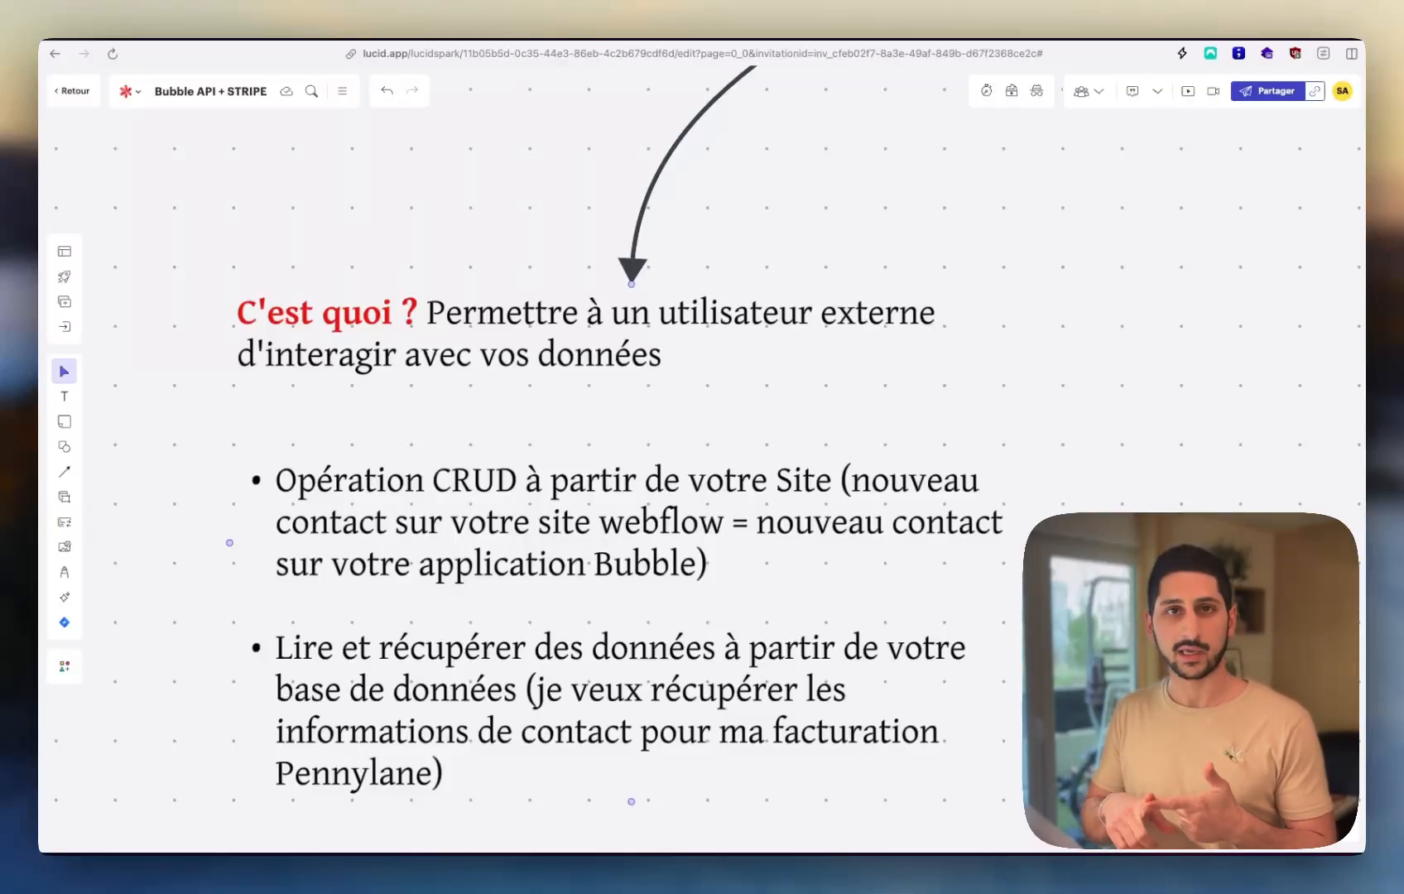
Read the board's notes on the Data API's purpose, protection levels and use cases, dismissing the free-trial banner
scroll(694, 571, "down", 5)
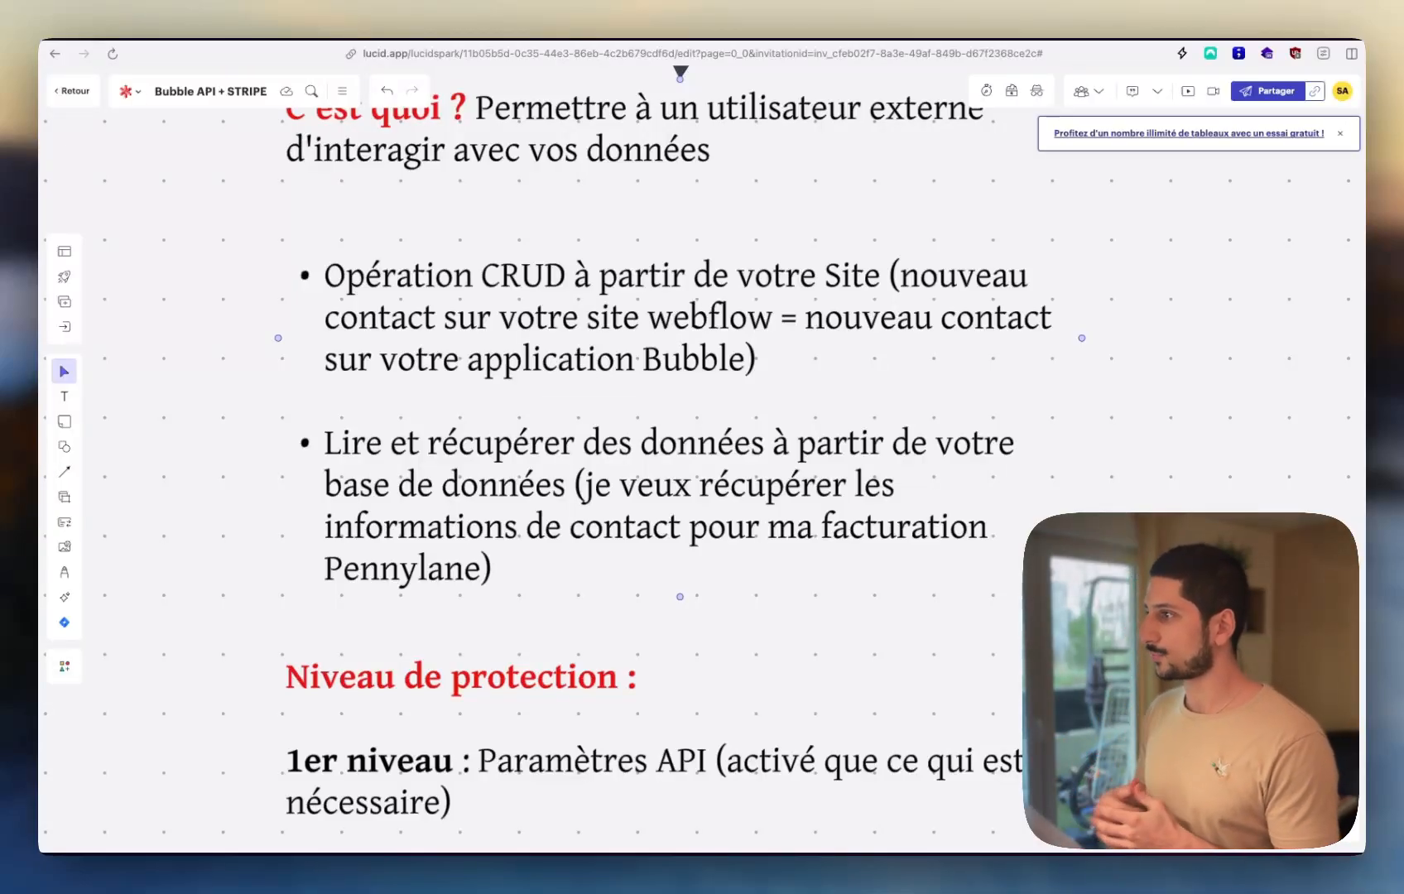
left_click(1339, 133)
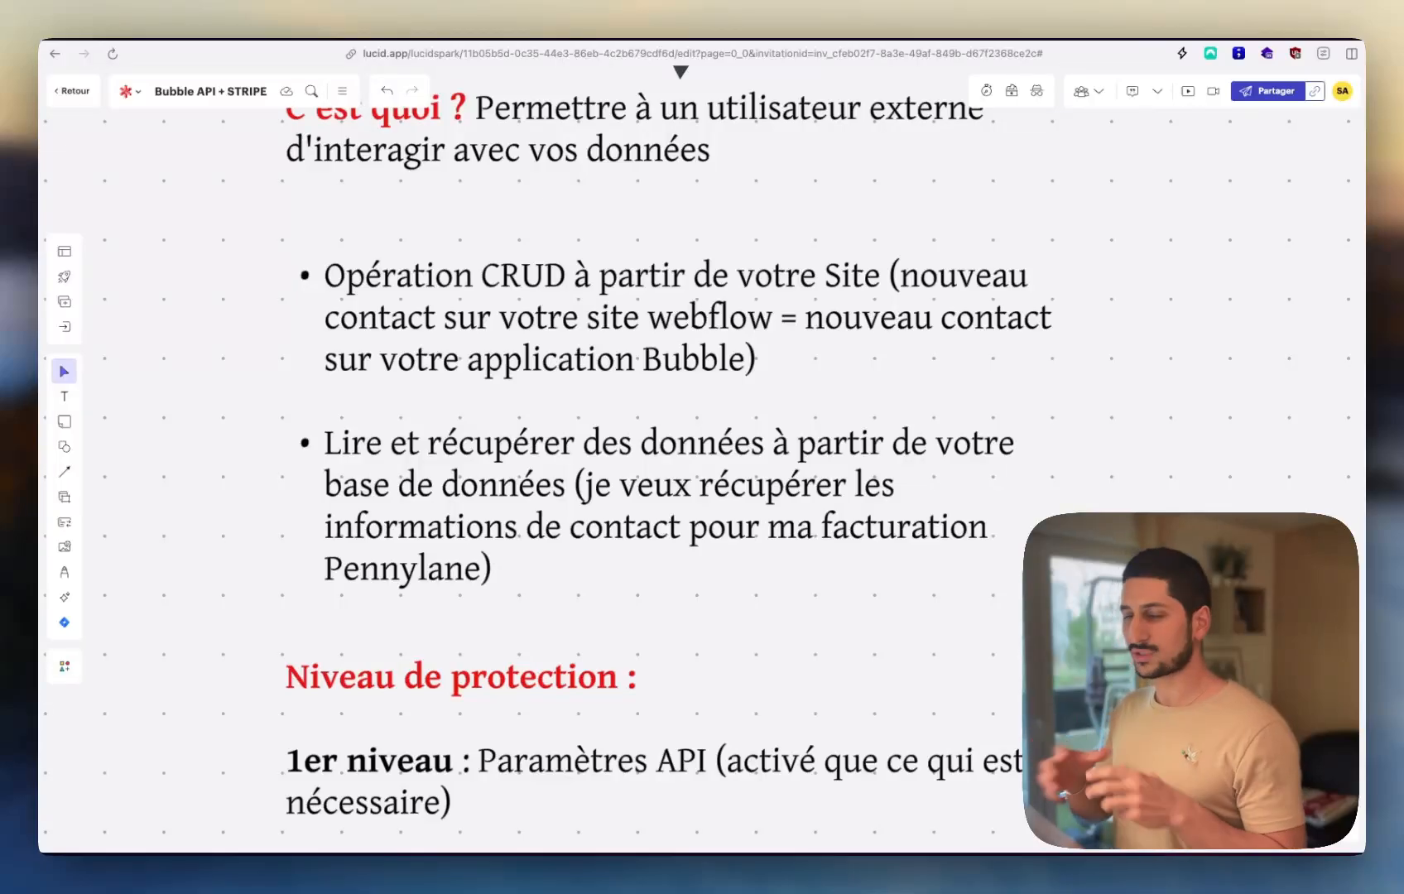
scroll(902, 592, "down", 2)
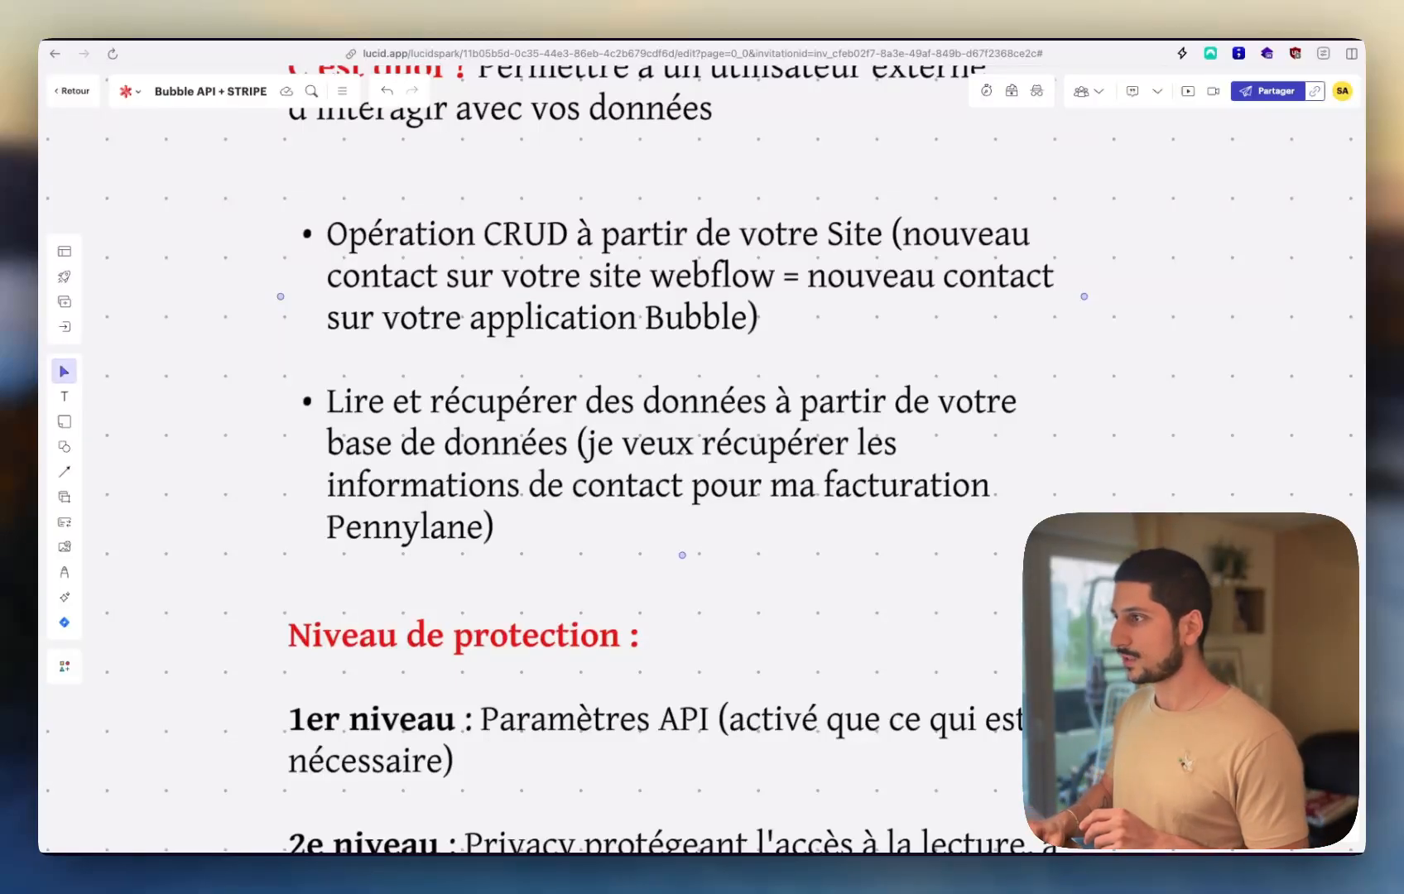
scroll(702, 460, "down", 2)
scroll(702, 460, "up", 1)
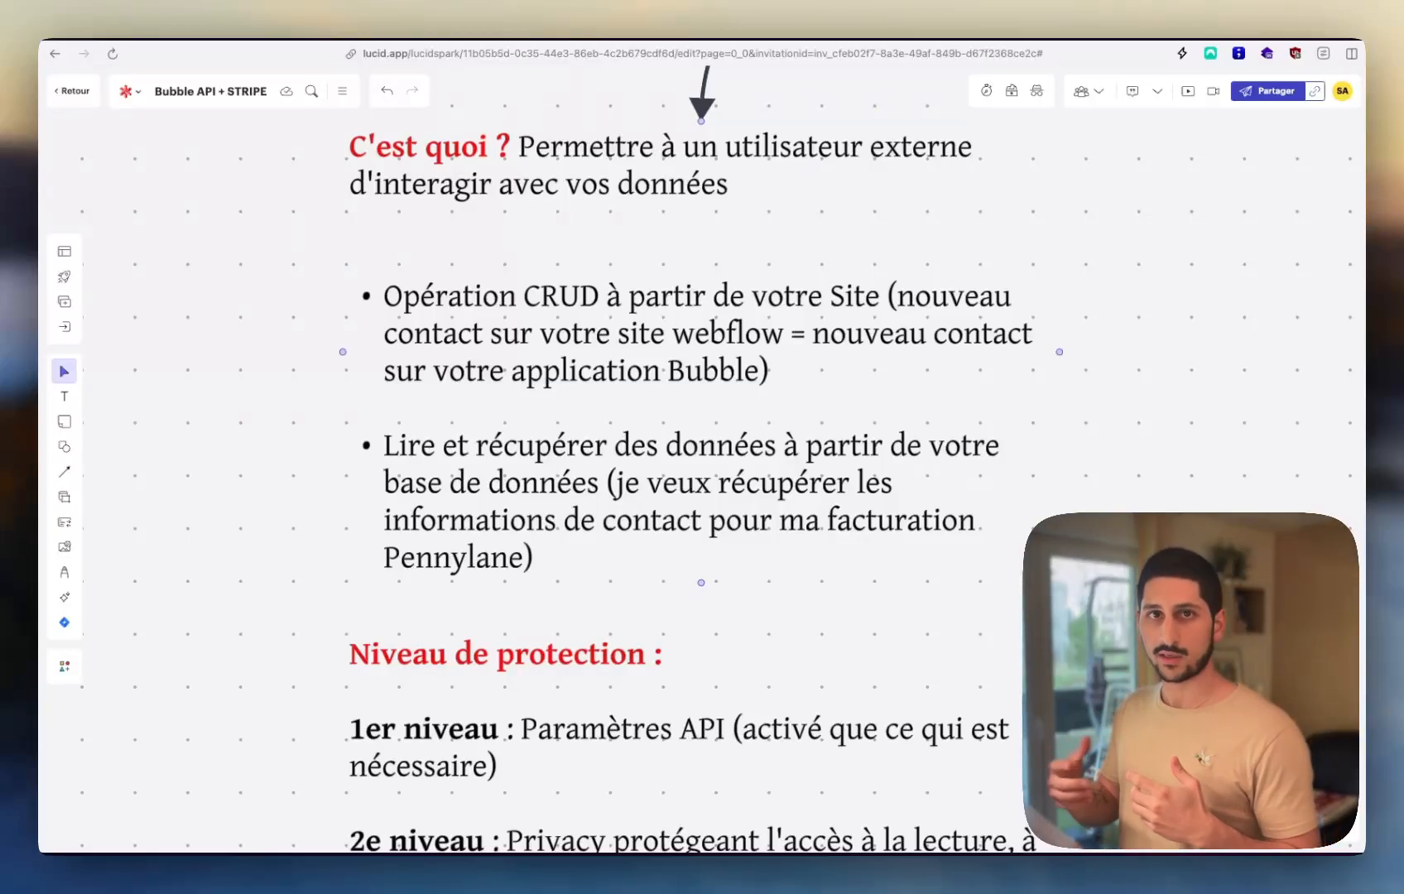
scroll(699, 459, "down", 5)
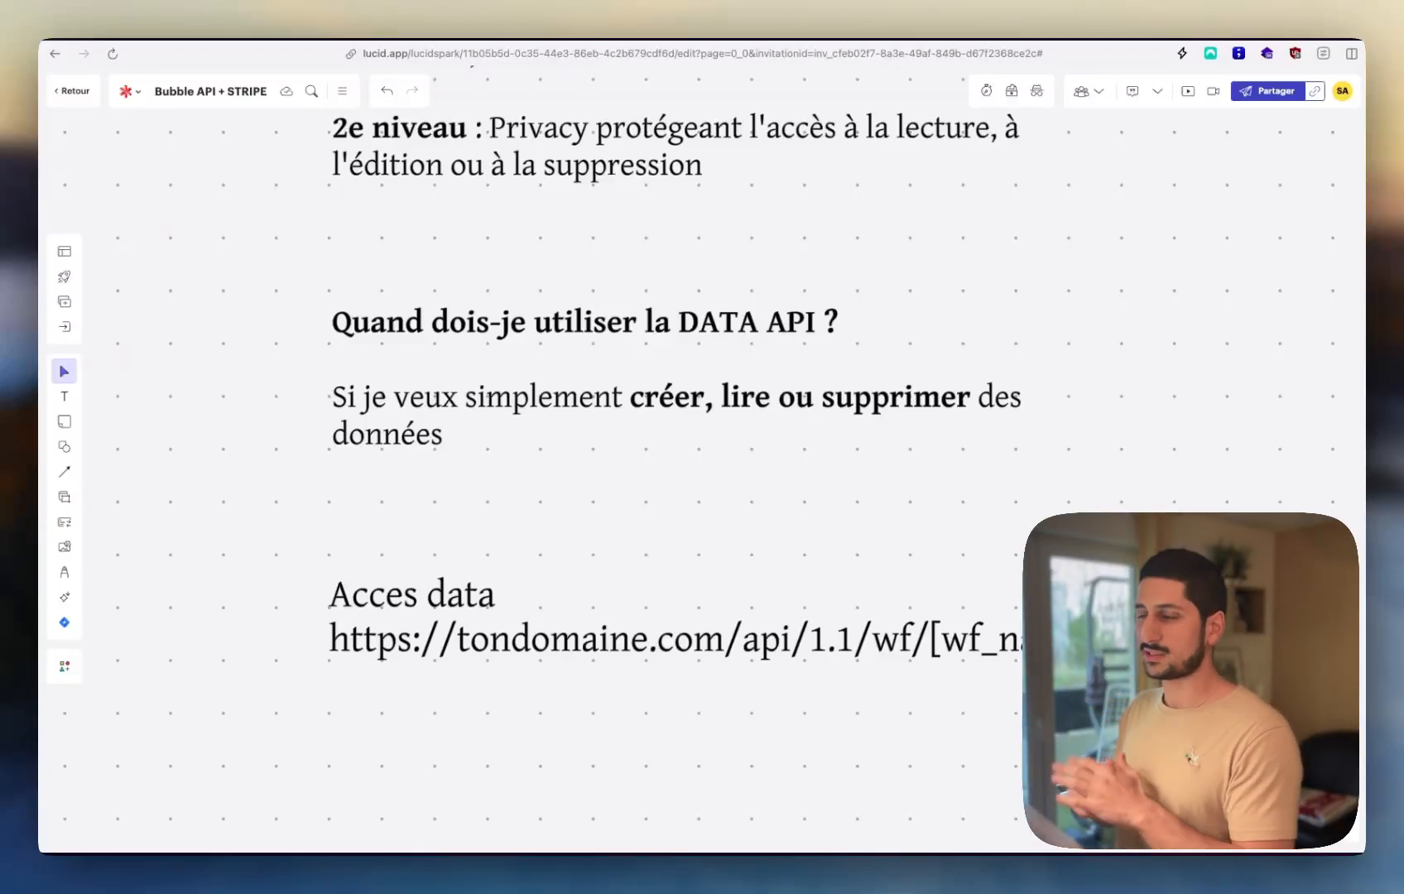
Change the wf path segment to obj in the URL under "Acces data"
left_click(848, 635)
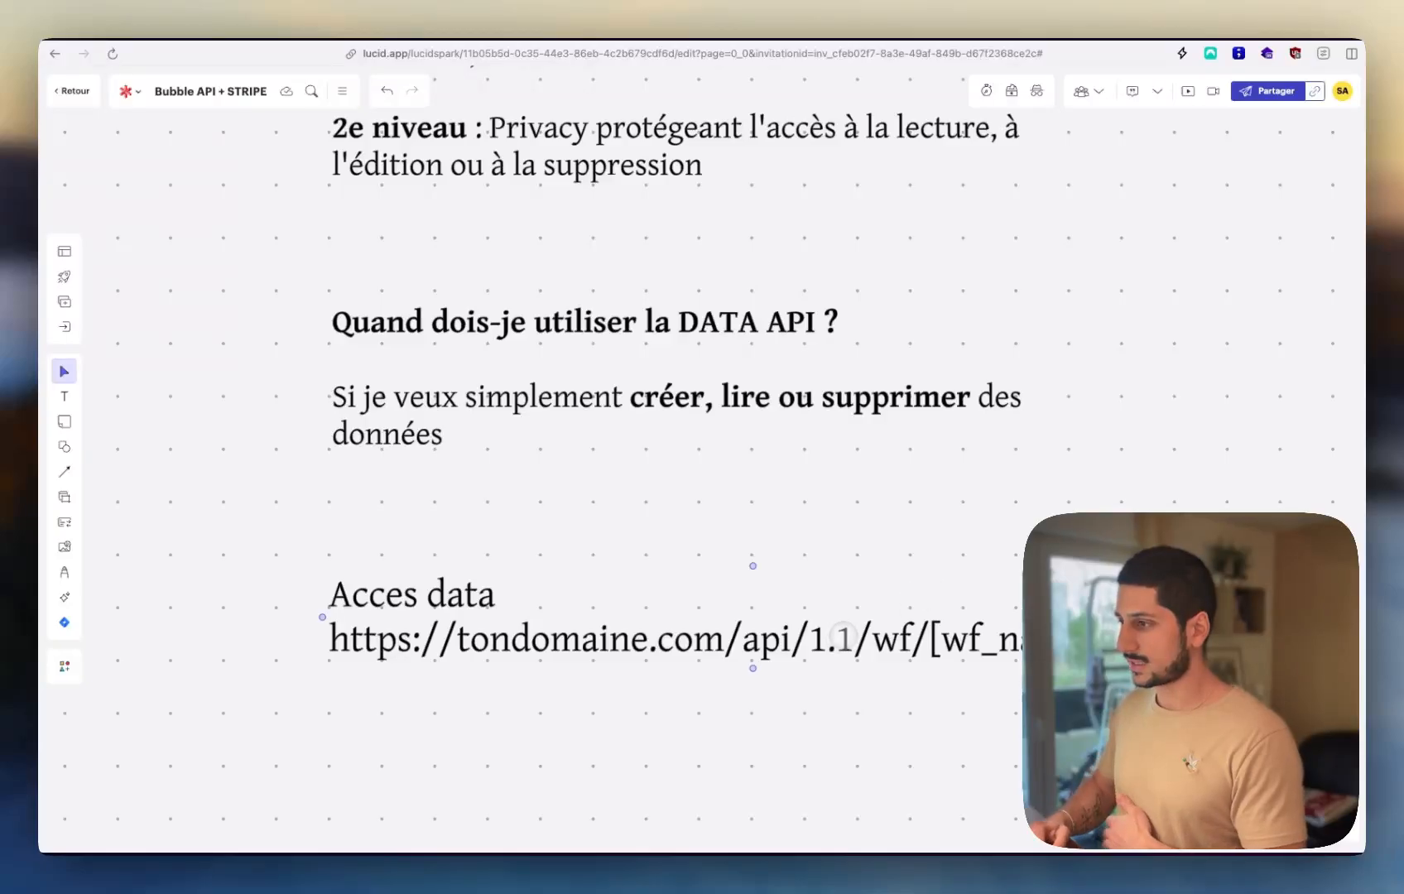
scroll(846, 630, "down", 4)
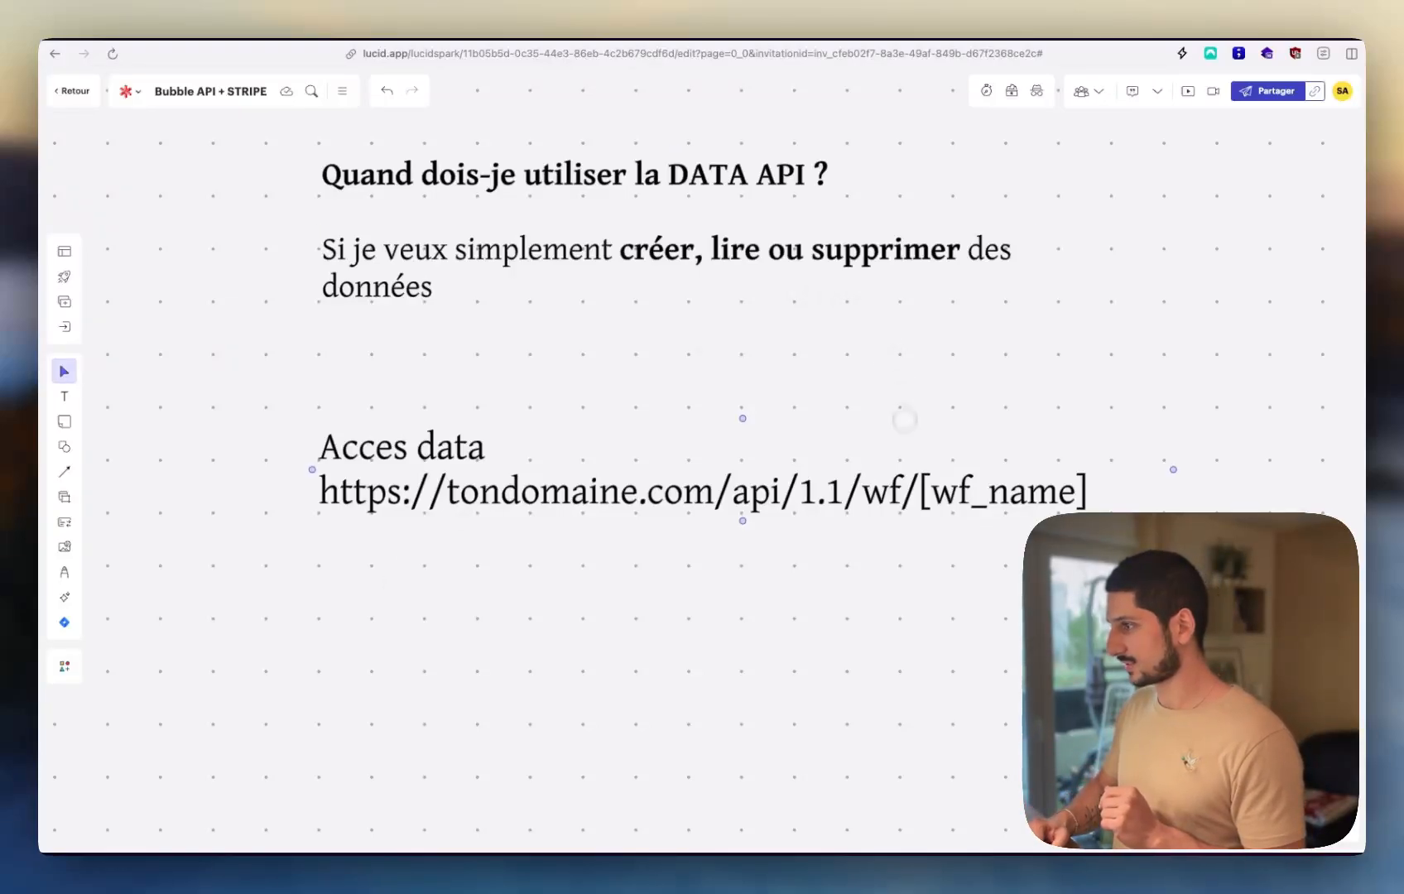
double_click(894, 490)
left_click(901, 491)
key("BackSpace")
key("BackSpace")
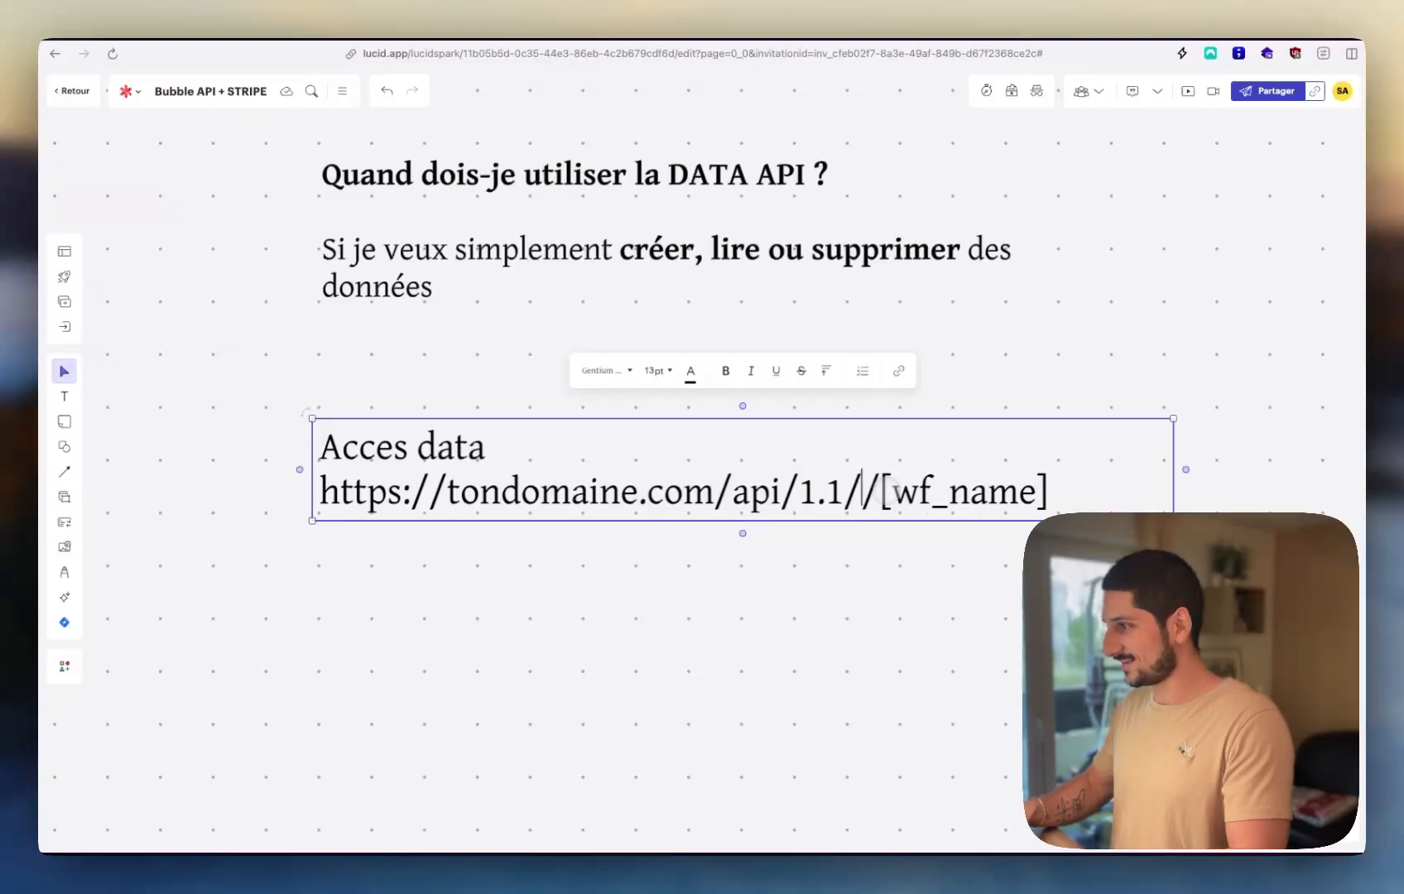
type("obj")
left_click(909, 583)
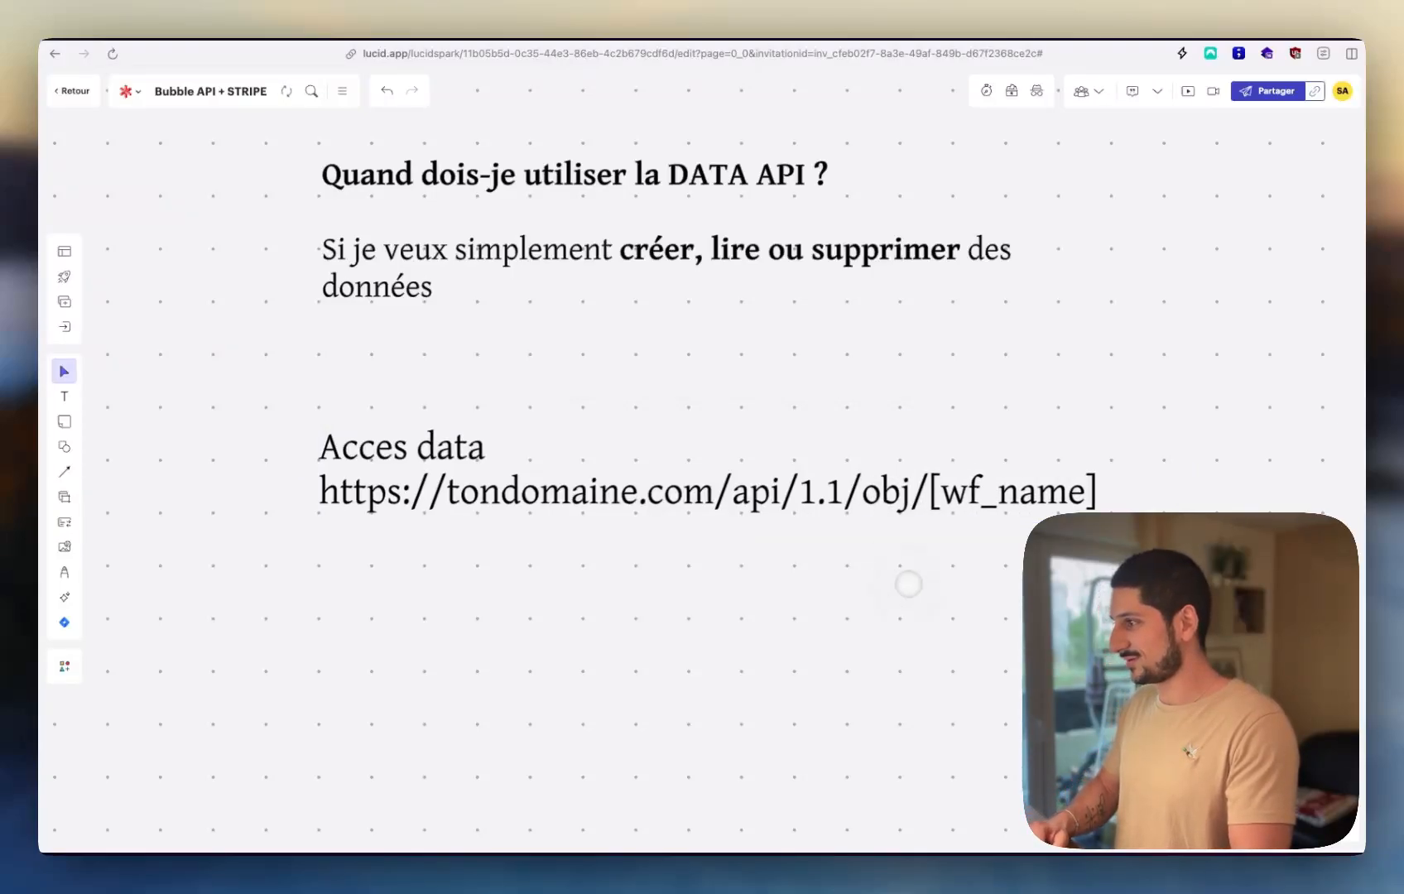
Change the bracketed placeholder in the access URL to [table_name]
double_click(927, 494)
left_click(945, 491)
key("BackSpace")
key("BackSpace")
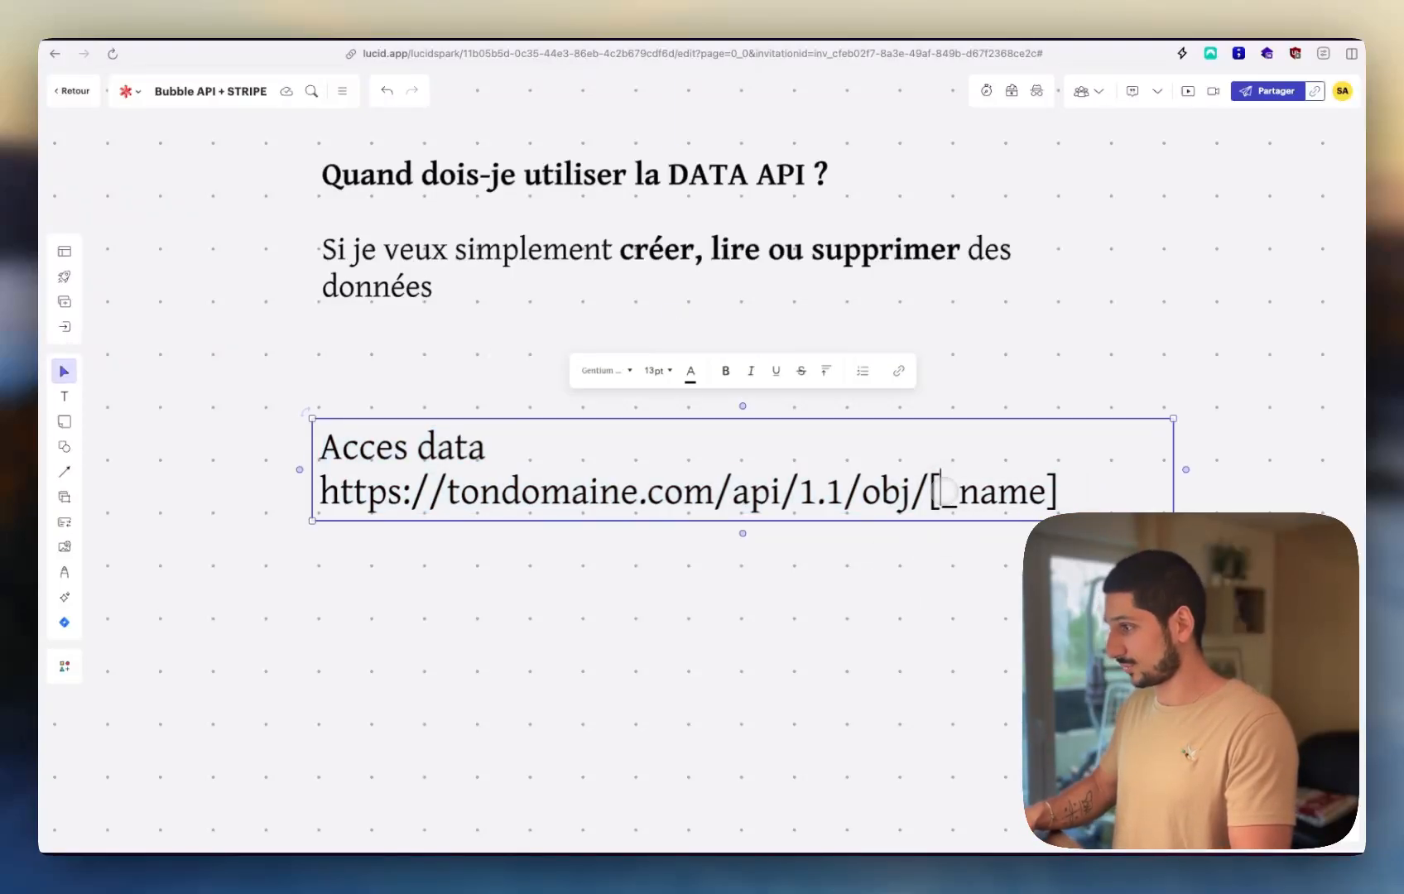
type("table")
left_click_drag(1038, 492, 1125, 492)
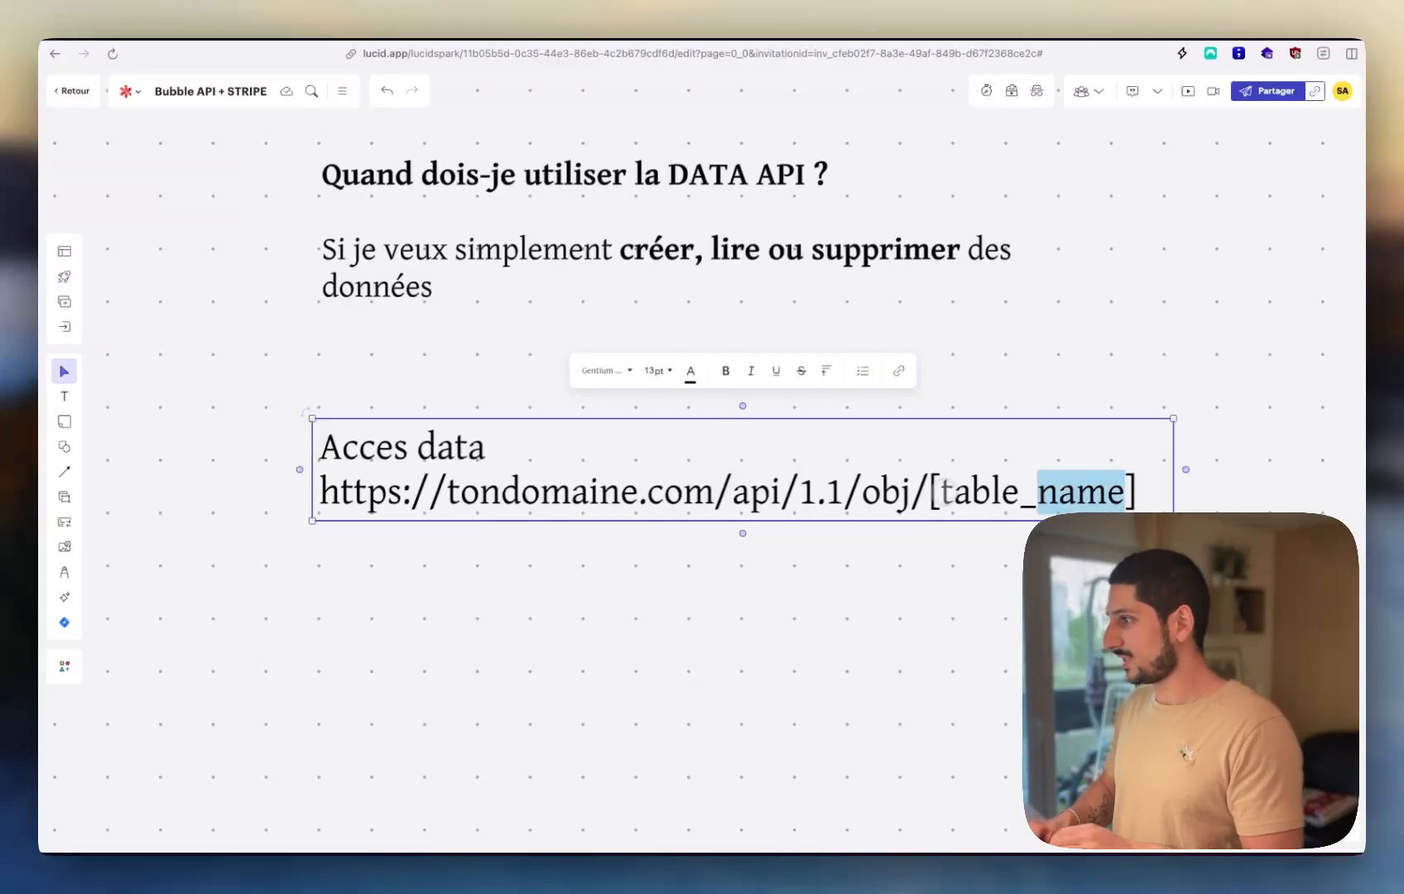
Change the bracketed placeholder at the end of the access URL to [date_type_name]
left_click(887, 673)
double_click(980, 494)
left_click(1000, 494)
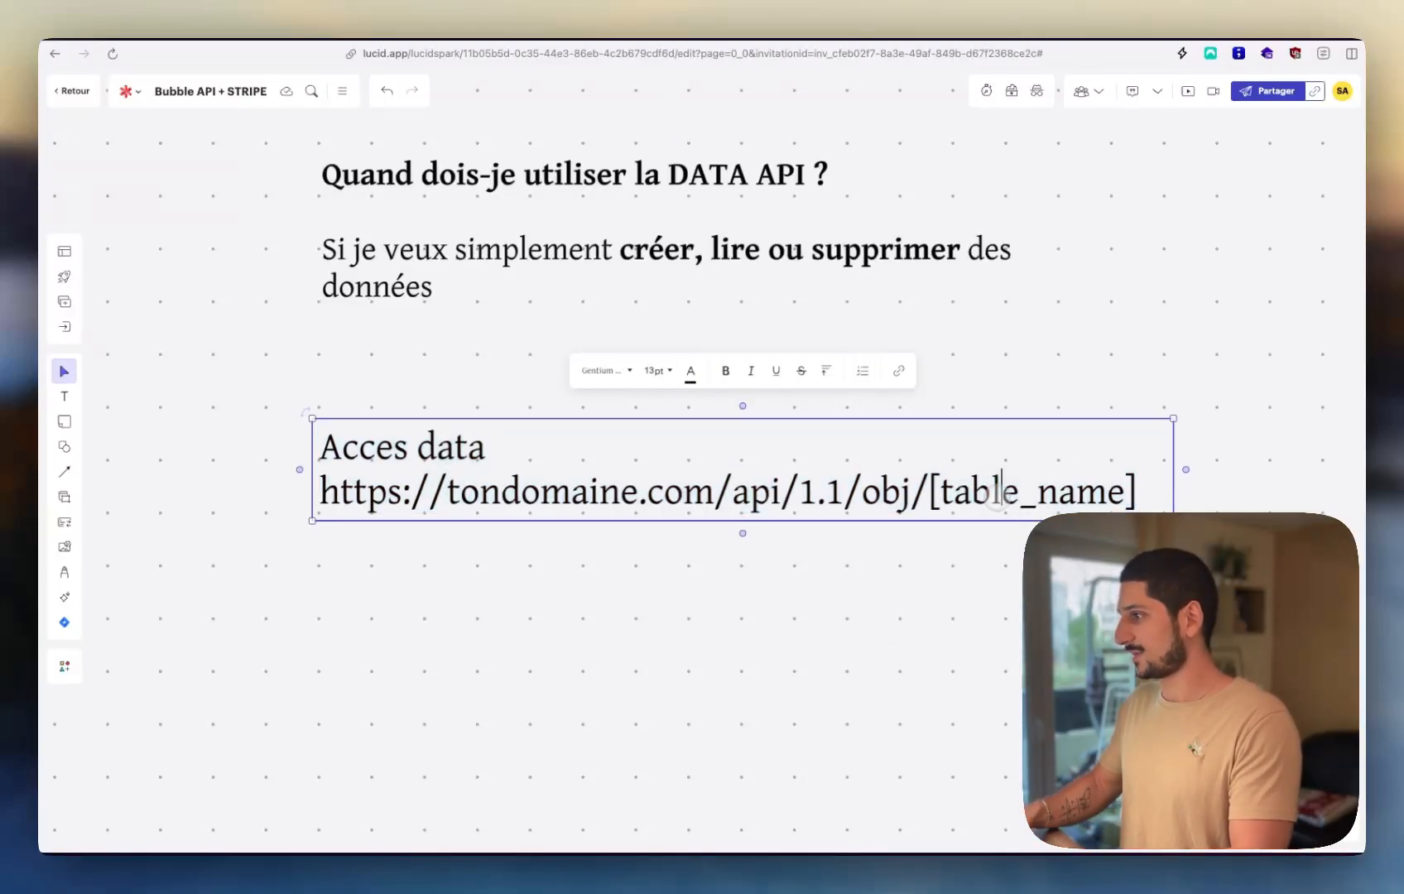
key("Right")
key("BackSpace")
key("BackSpace")
key("BackSpace")
key("BackSpace")
key("BackSpace")
type("date_type")
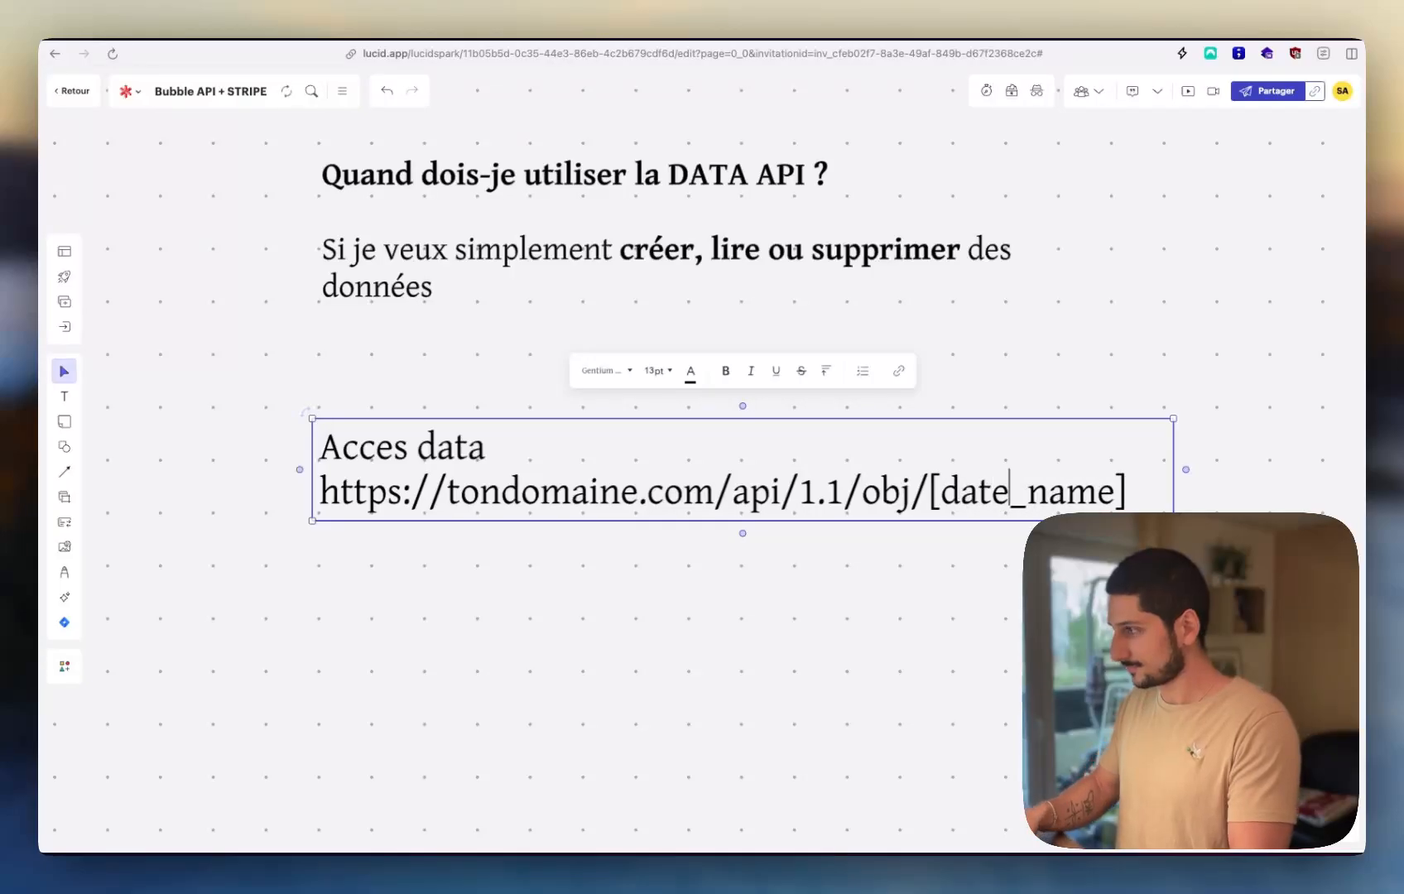
left_click(971, 573)
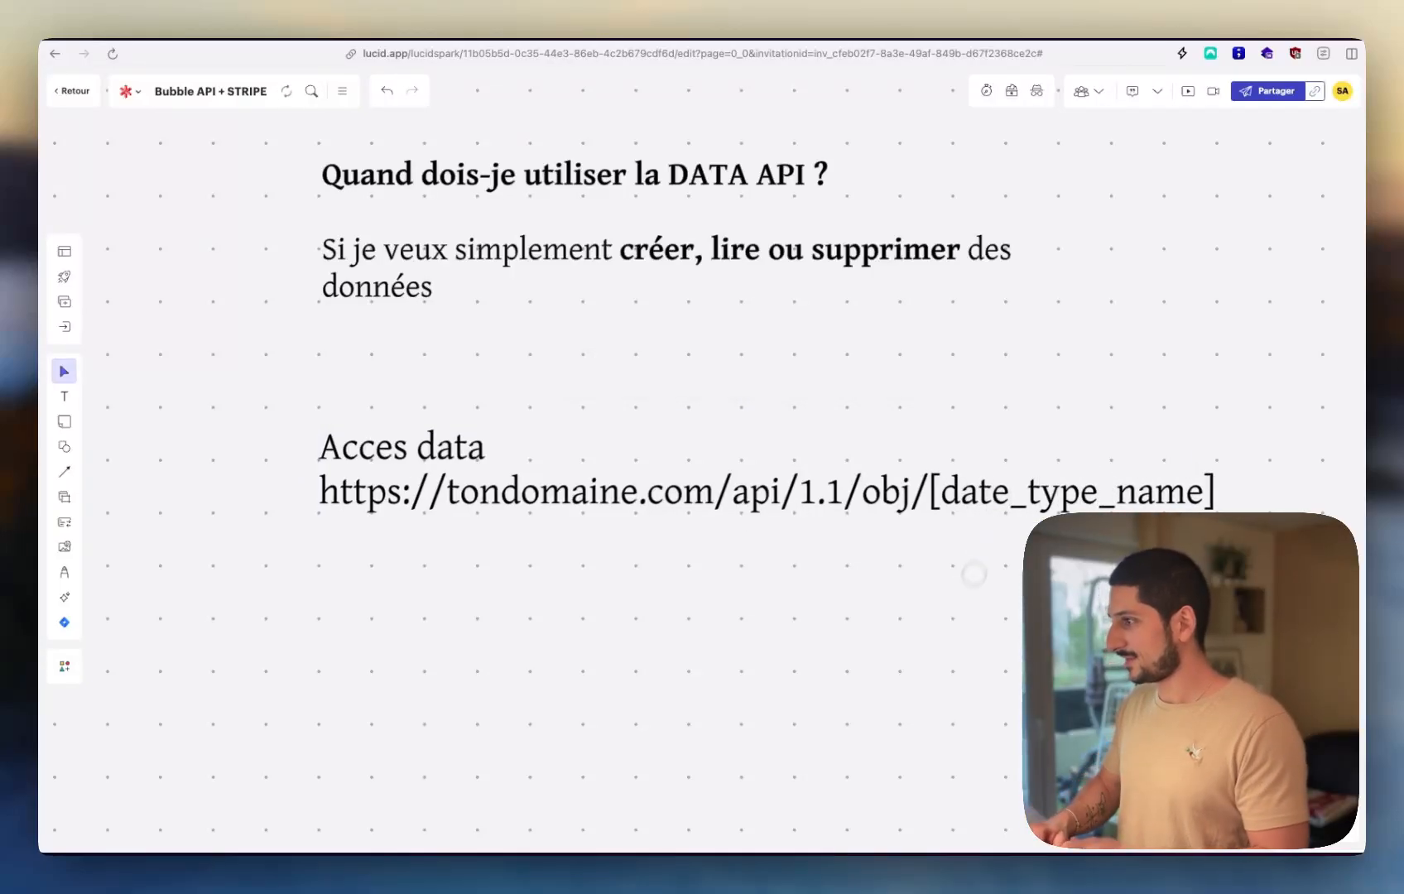
scroll(920, 563, "down", 1)
scroll(918, 561, "right", 1)
scroll(918, 561, "down", 1)
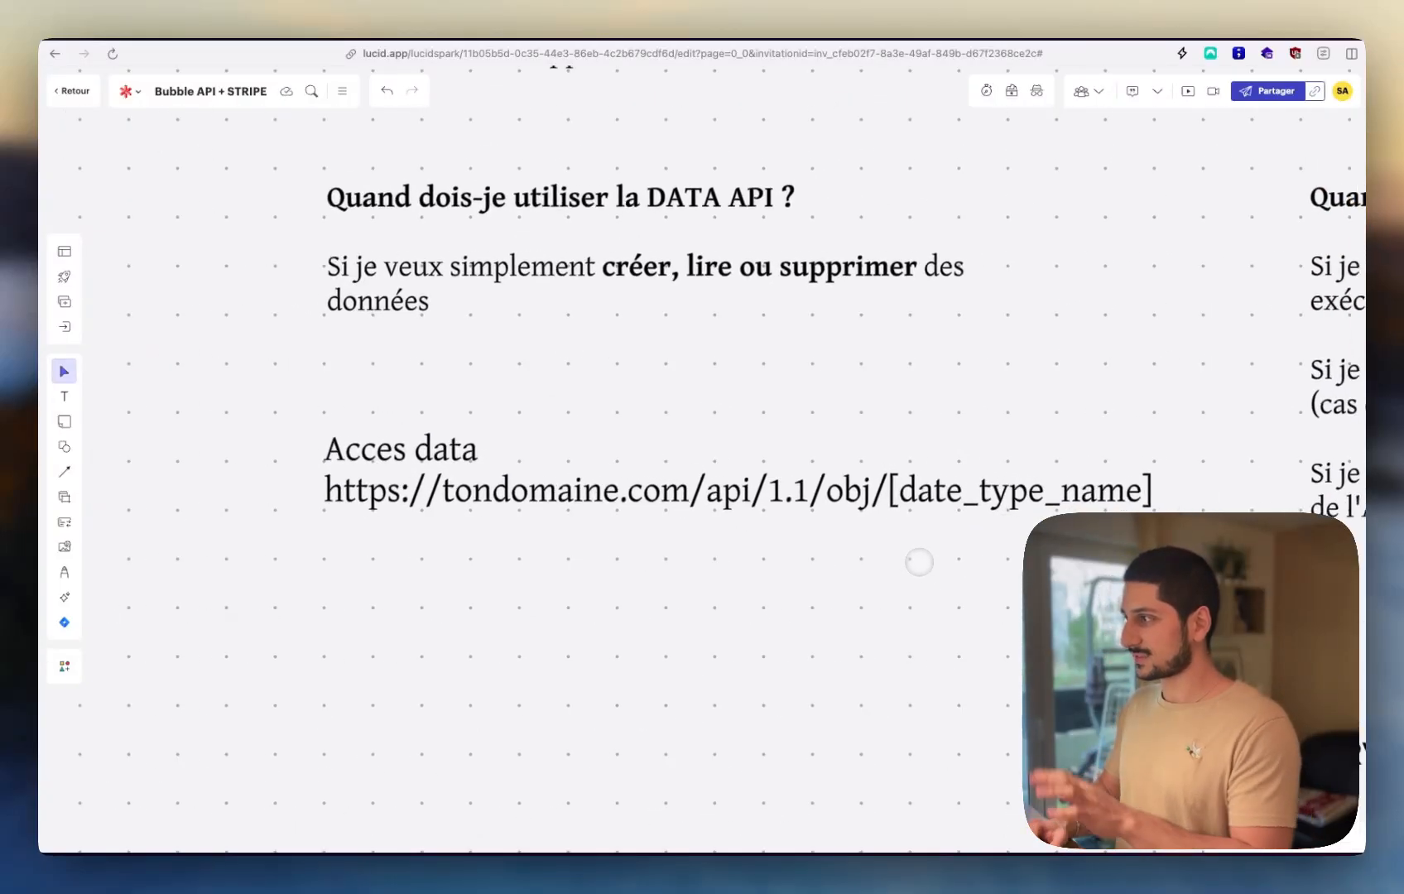
scroll(919, 561, "down", 2)
scroll(918, 562, "right", 2)
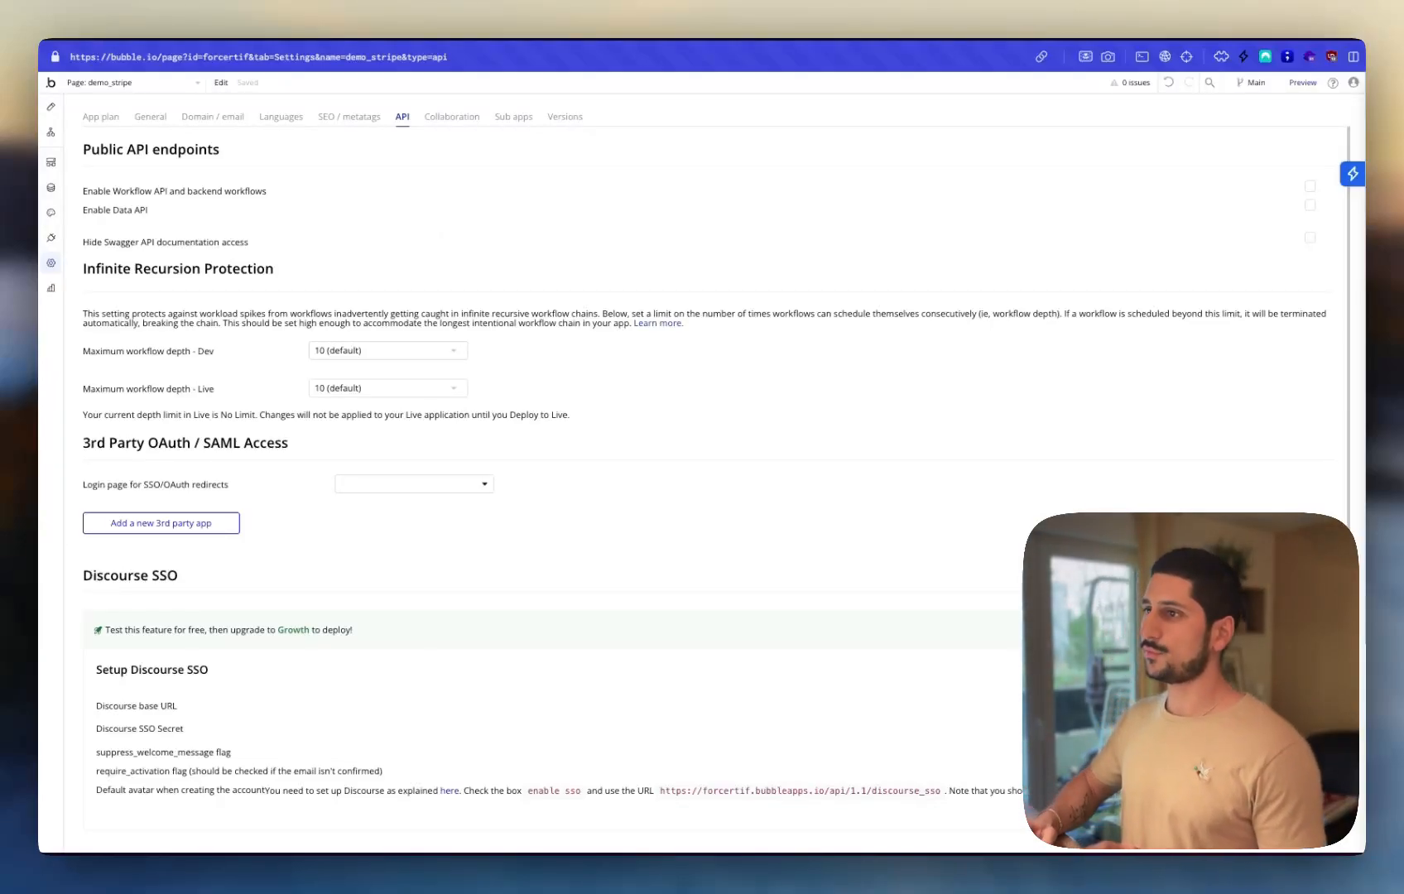
Switch to the Bubble editor, enable the Data API in the app's API settings and acknowledge the privacy warning
left_click(51, 263)
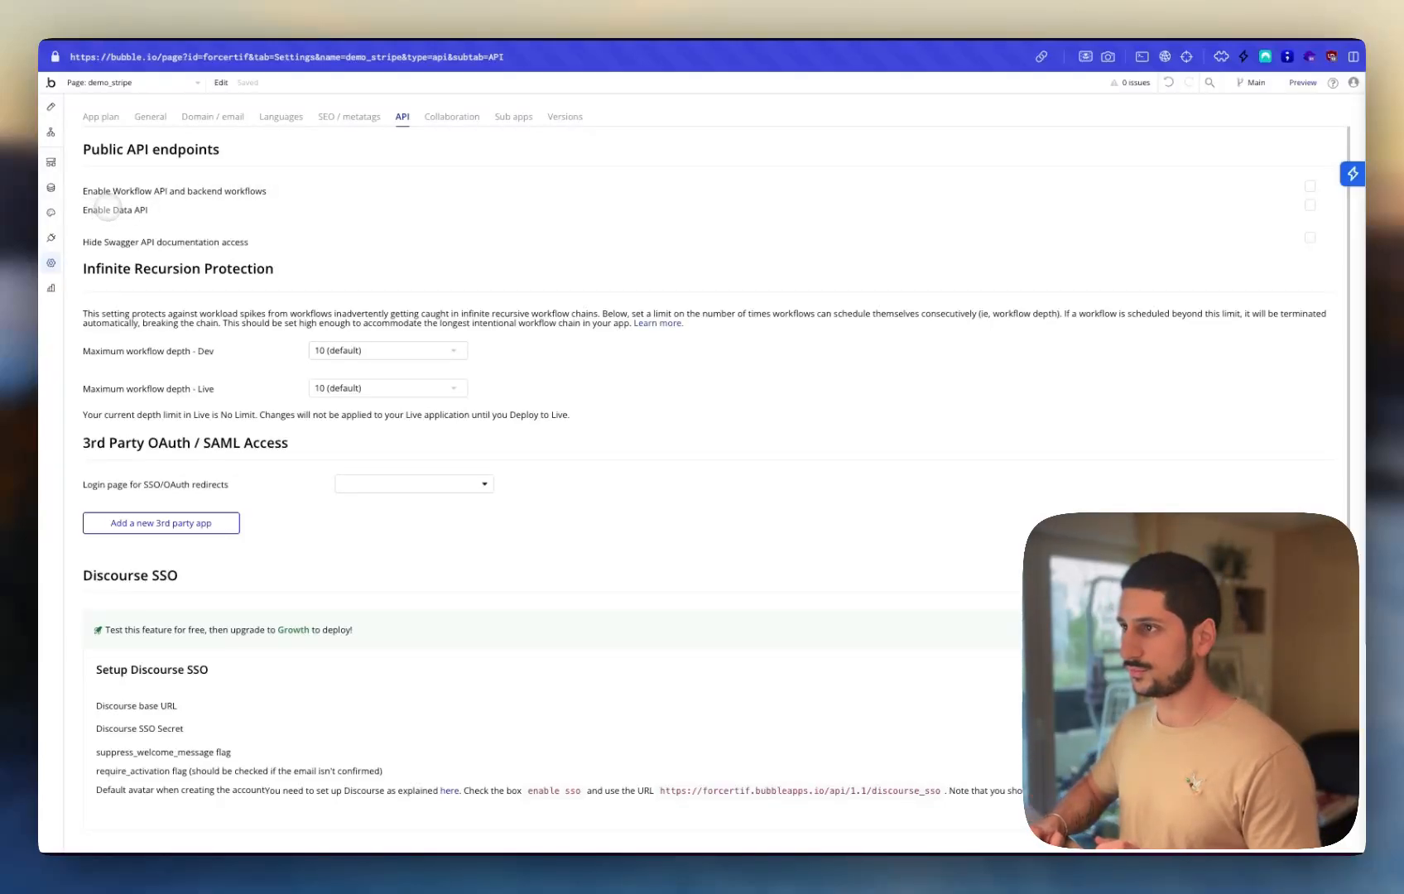
left_click(1309, 205)
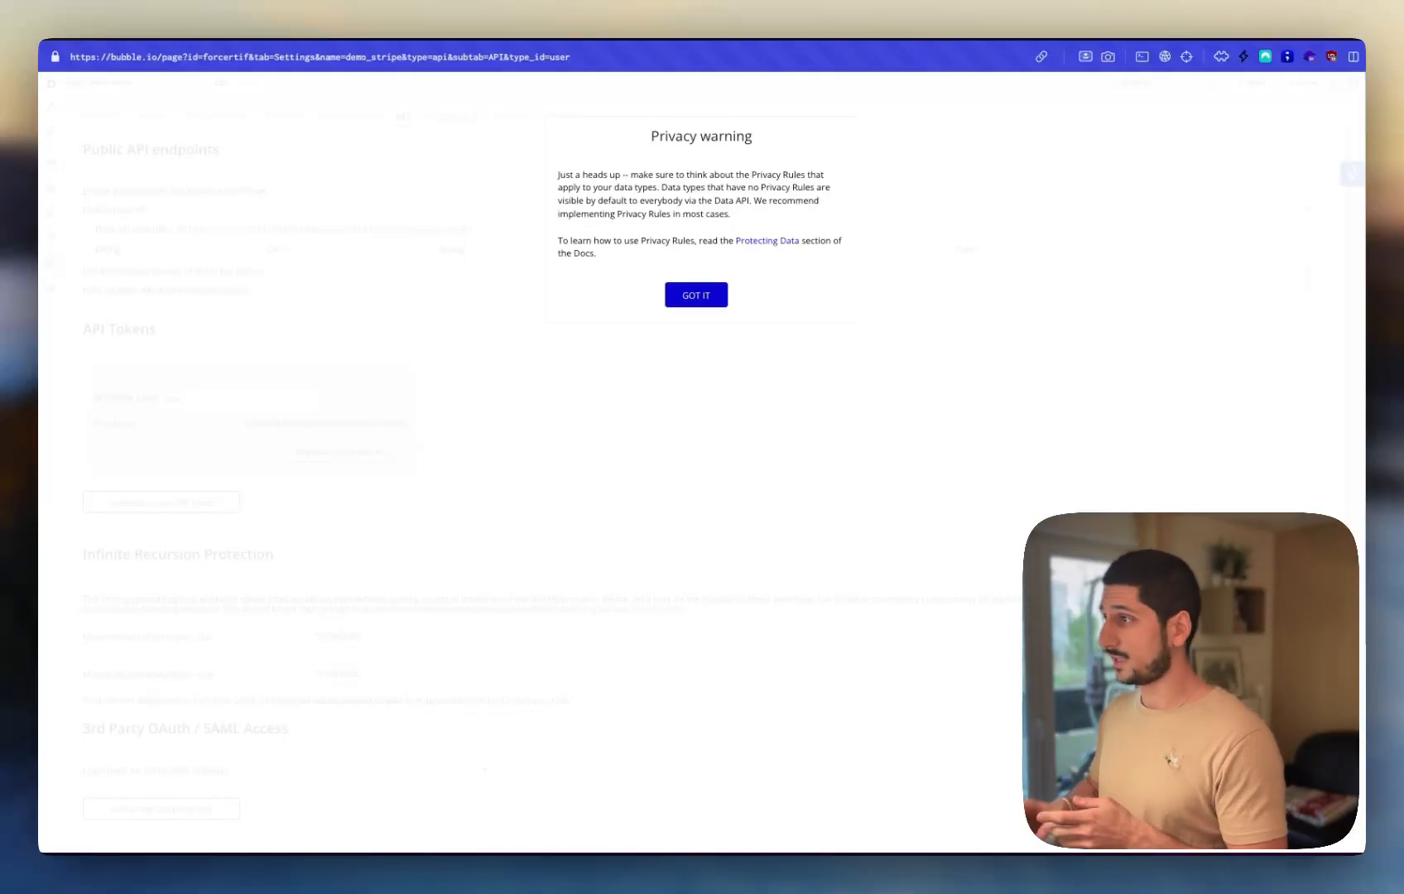
left_click(715, 295)
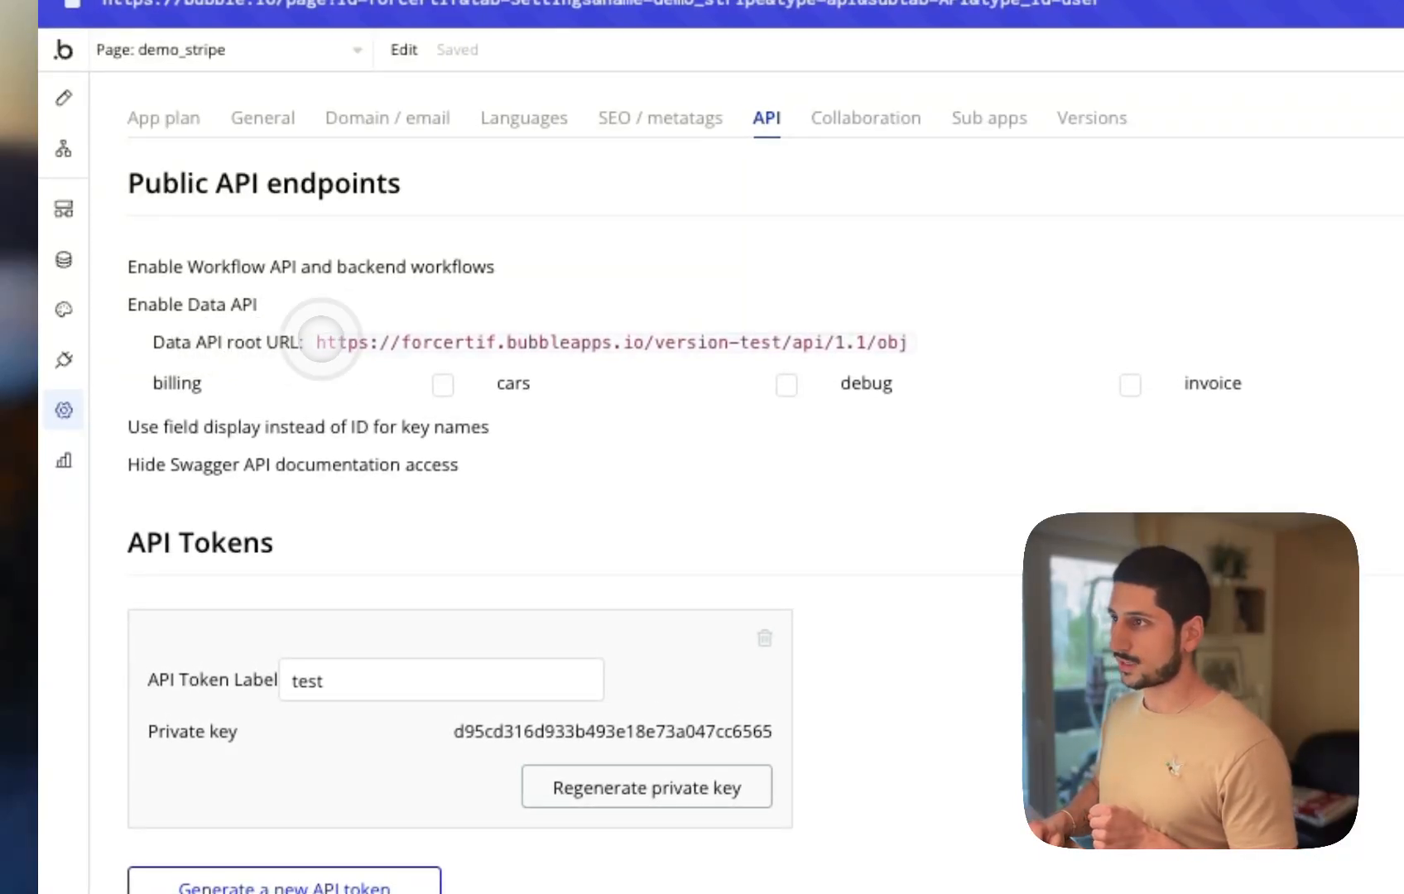
Examine the Data API root URL and domain, and compare the listed data types with the app's database
left_click_drag(317, 342, 927, 349)
left_click(829, 344)
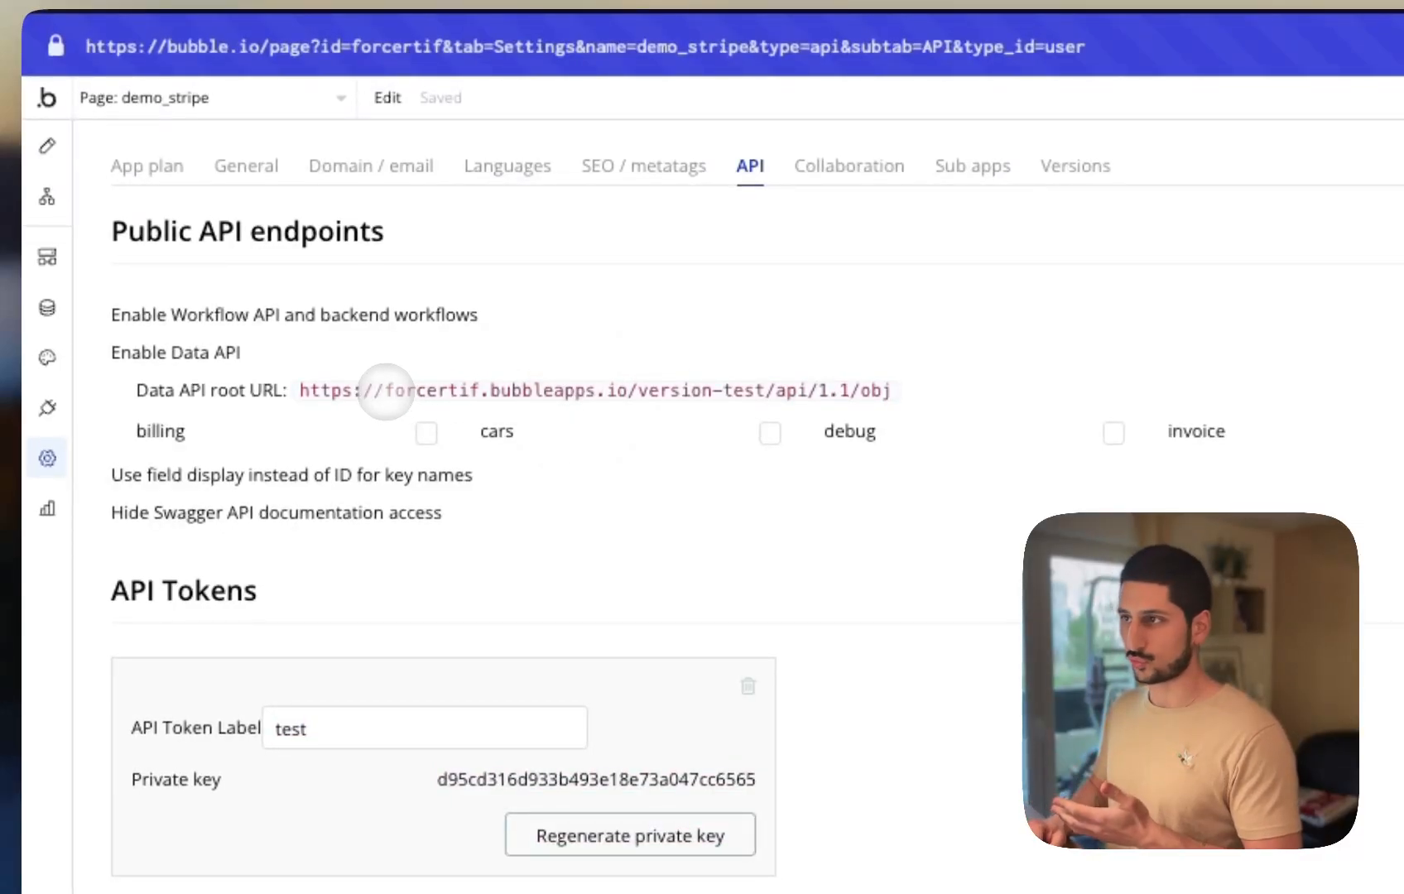
left_click_drag(385, 390, 629, 390)
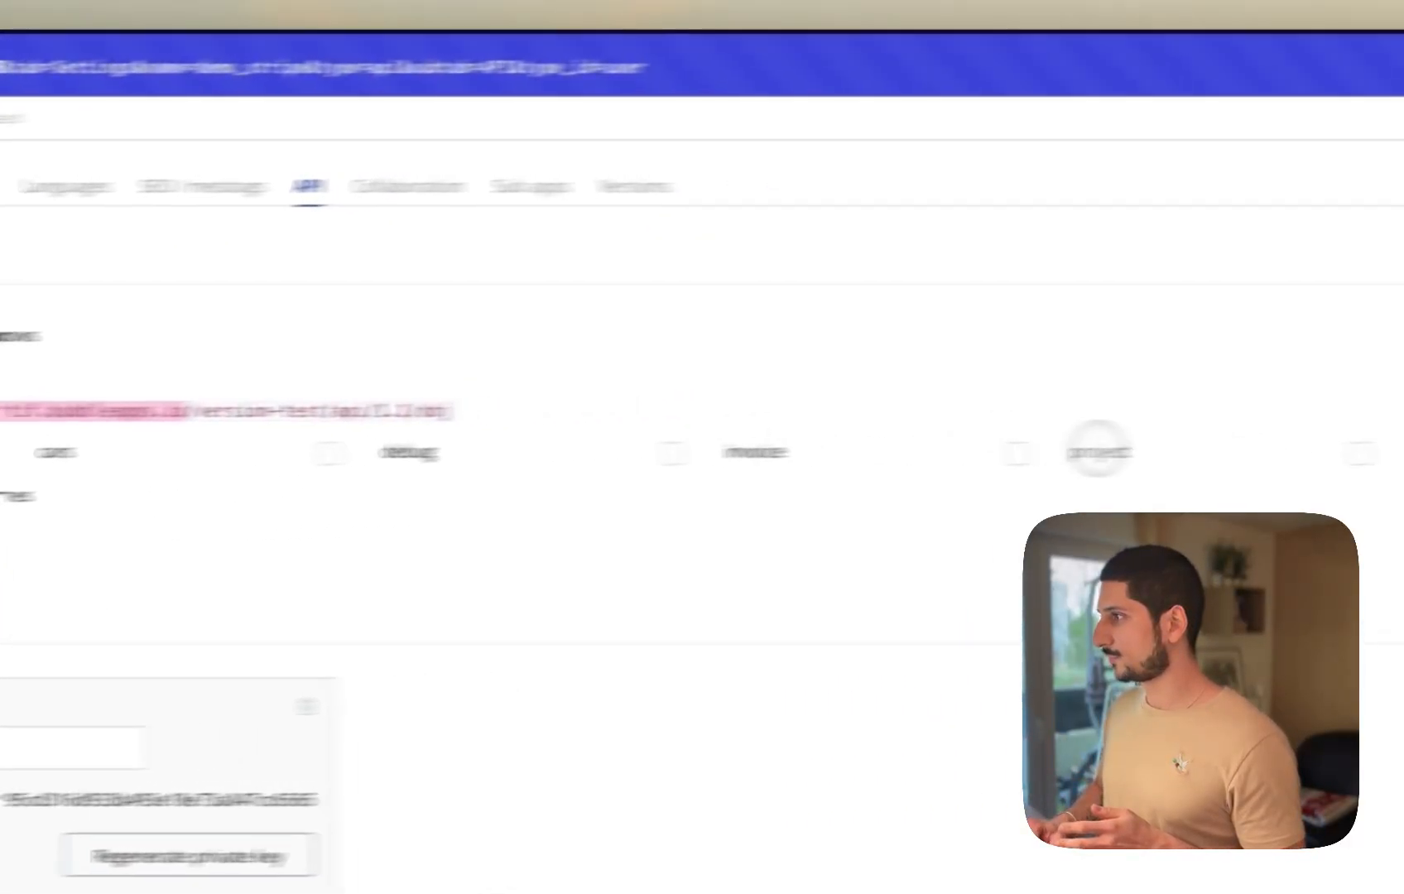
left_click(19, 276)
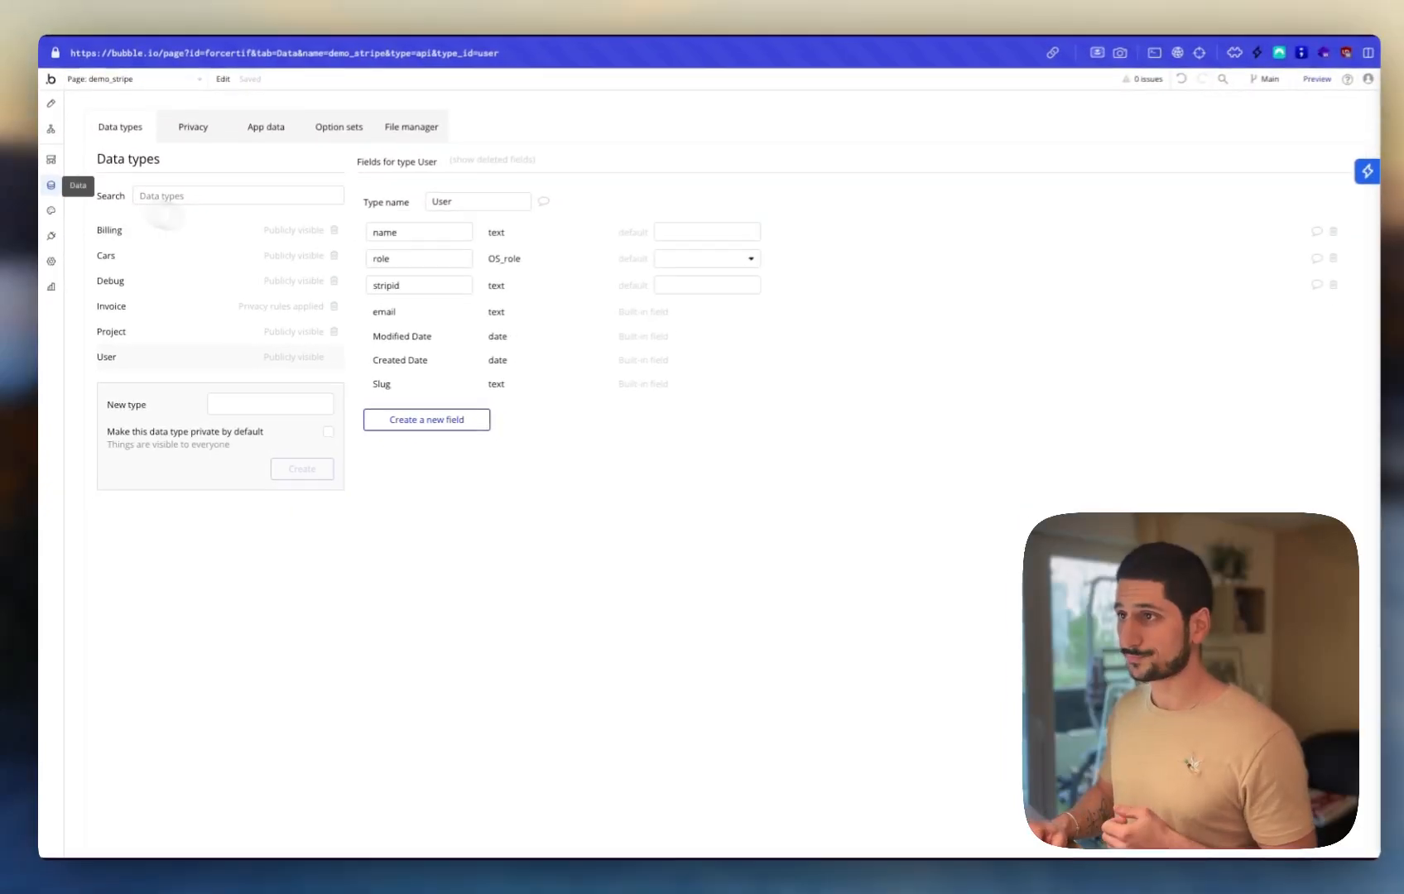
left_click(51, 261)
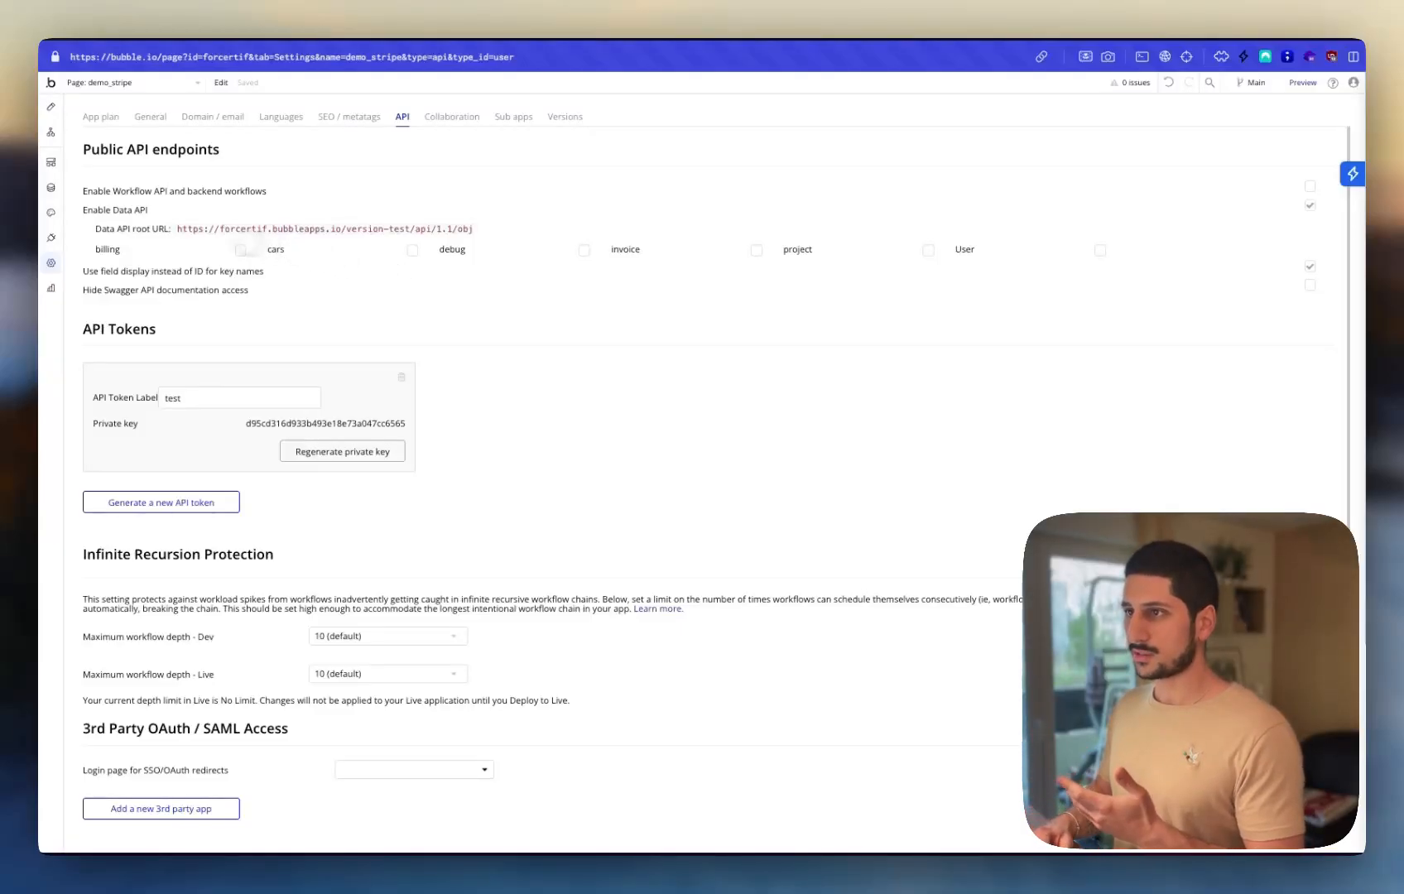
Create a privacy rule named "user's own data" for the User data type
left_click(52, 187)
left_click(200, 132)
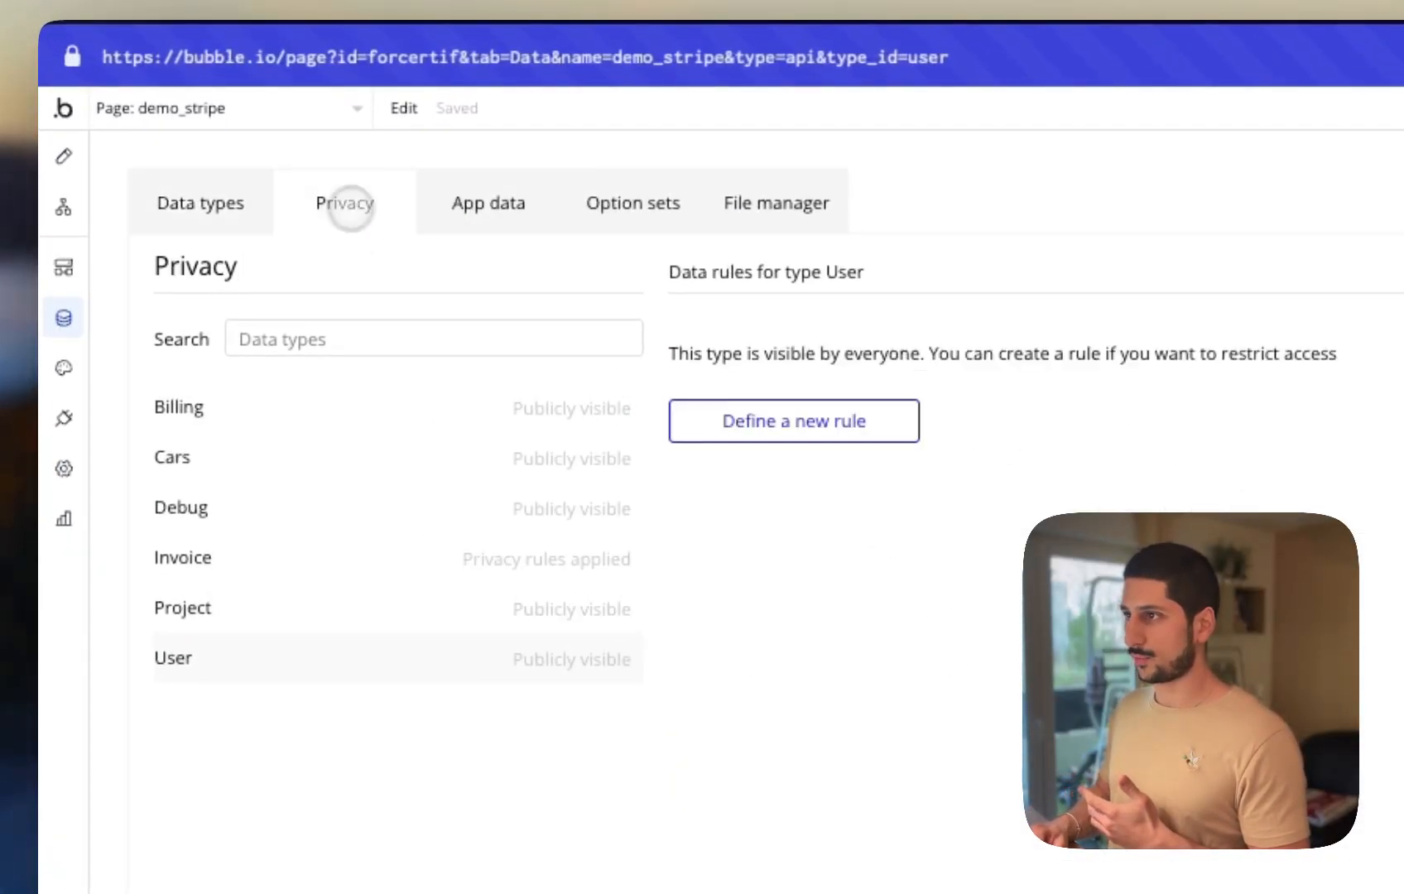
left_click(261, 656)
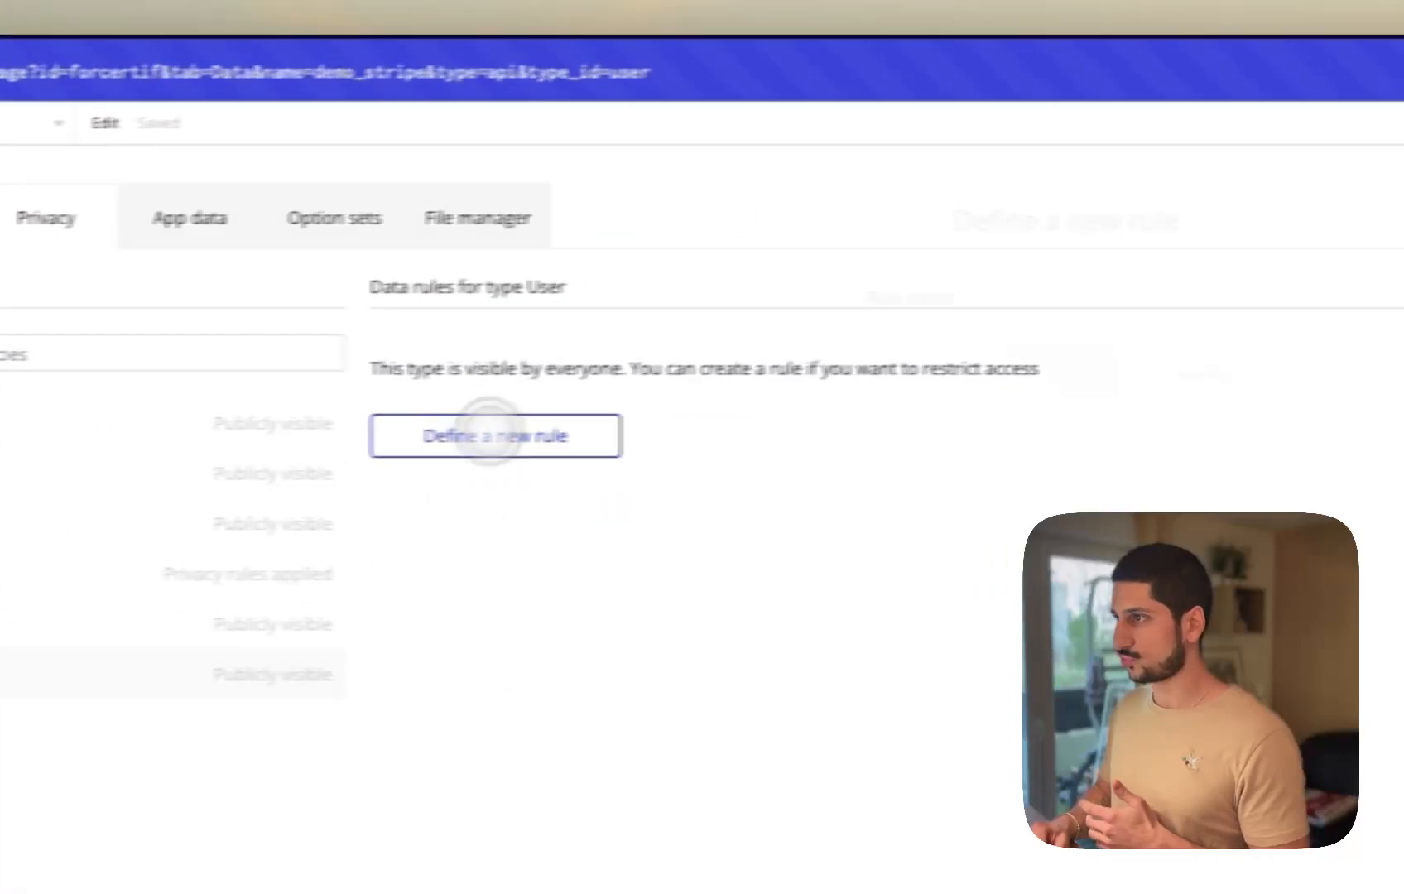
left_click(488, 433)
left_click(1113, 292)
type("user")
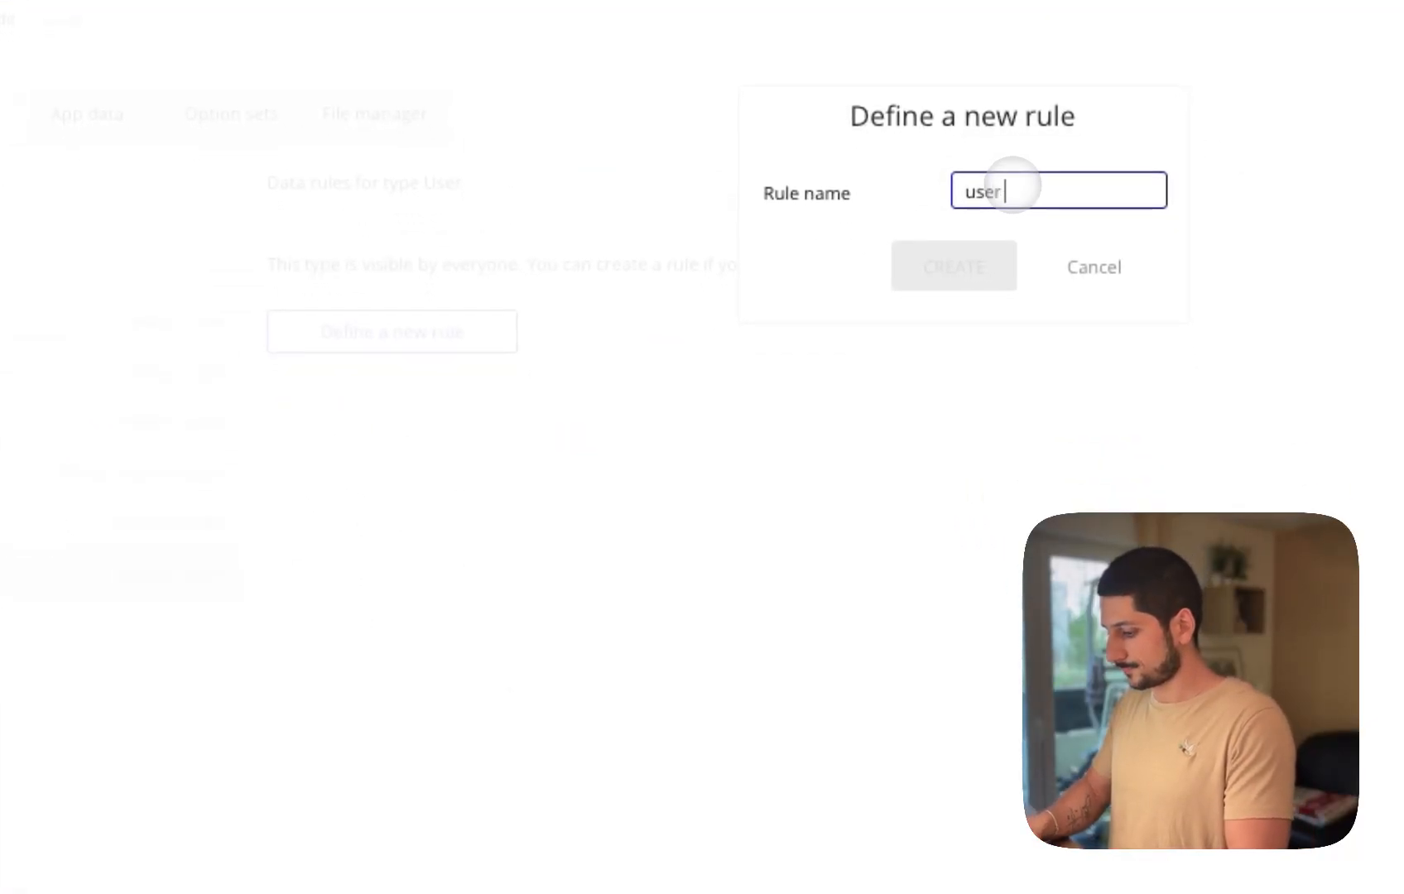
type("'s own")
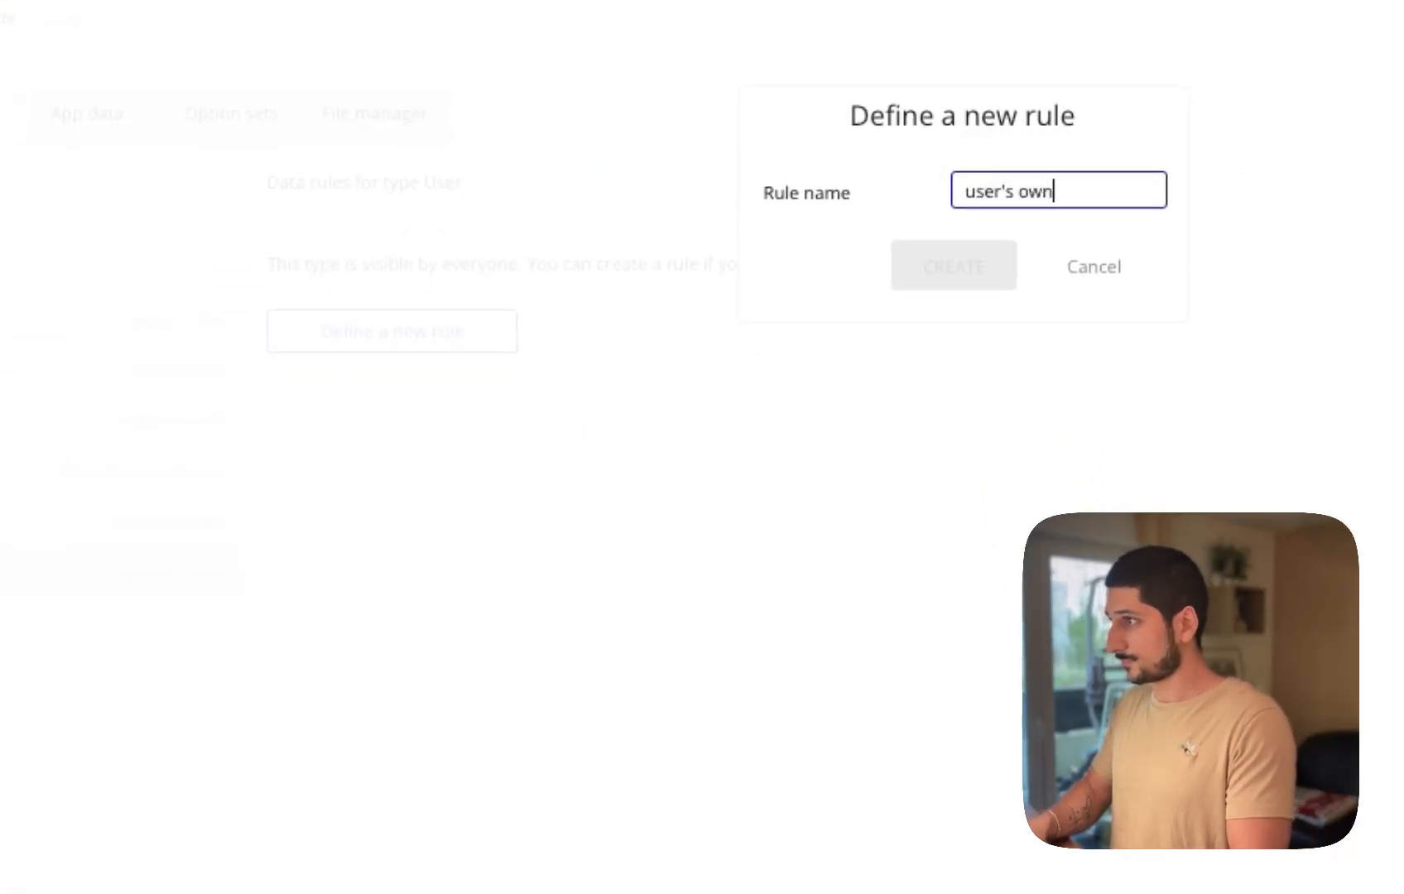
type(" data")
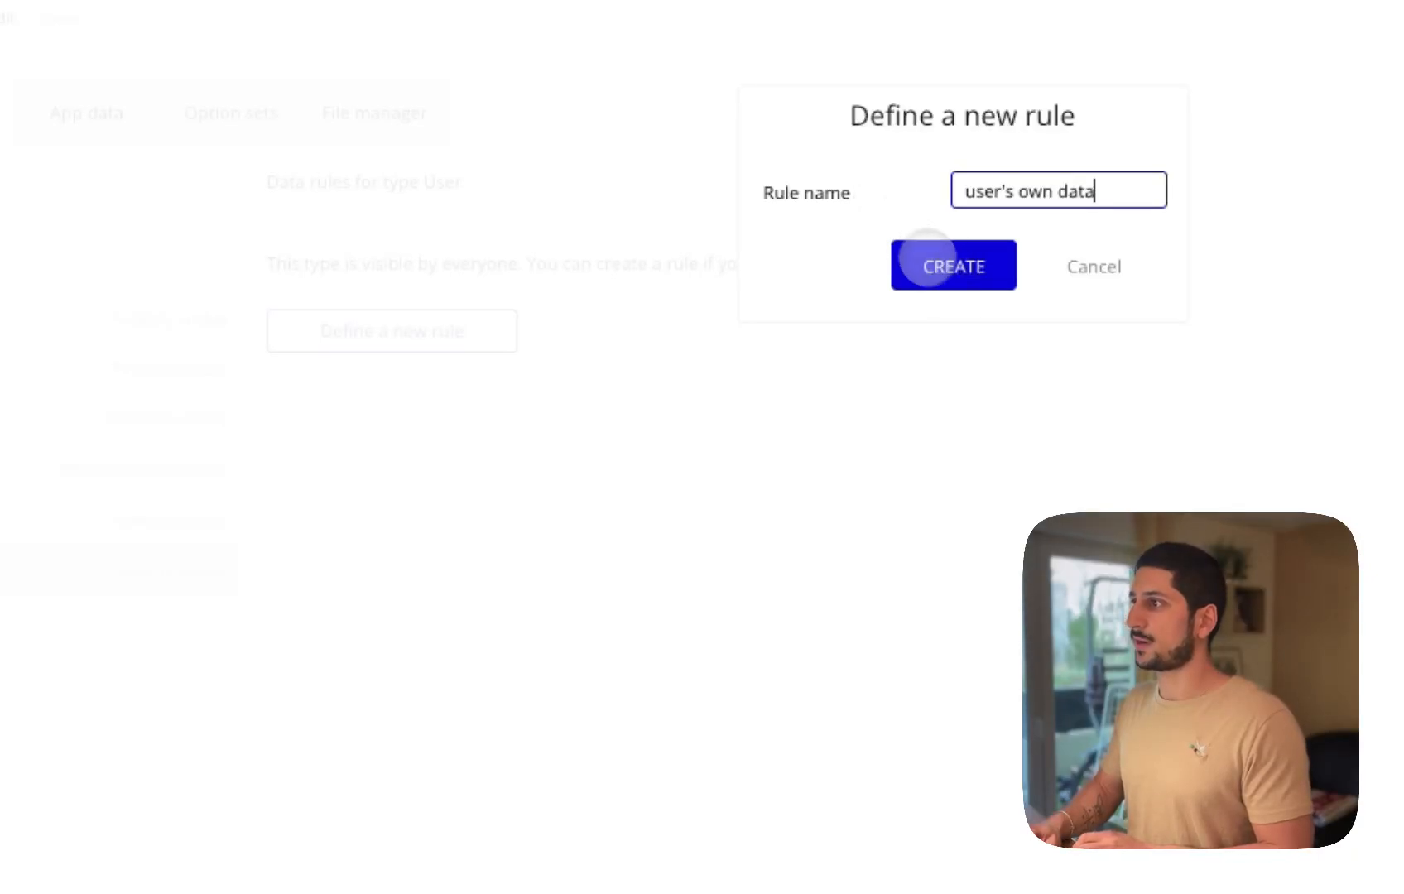
left_click(943, 273)
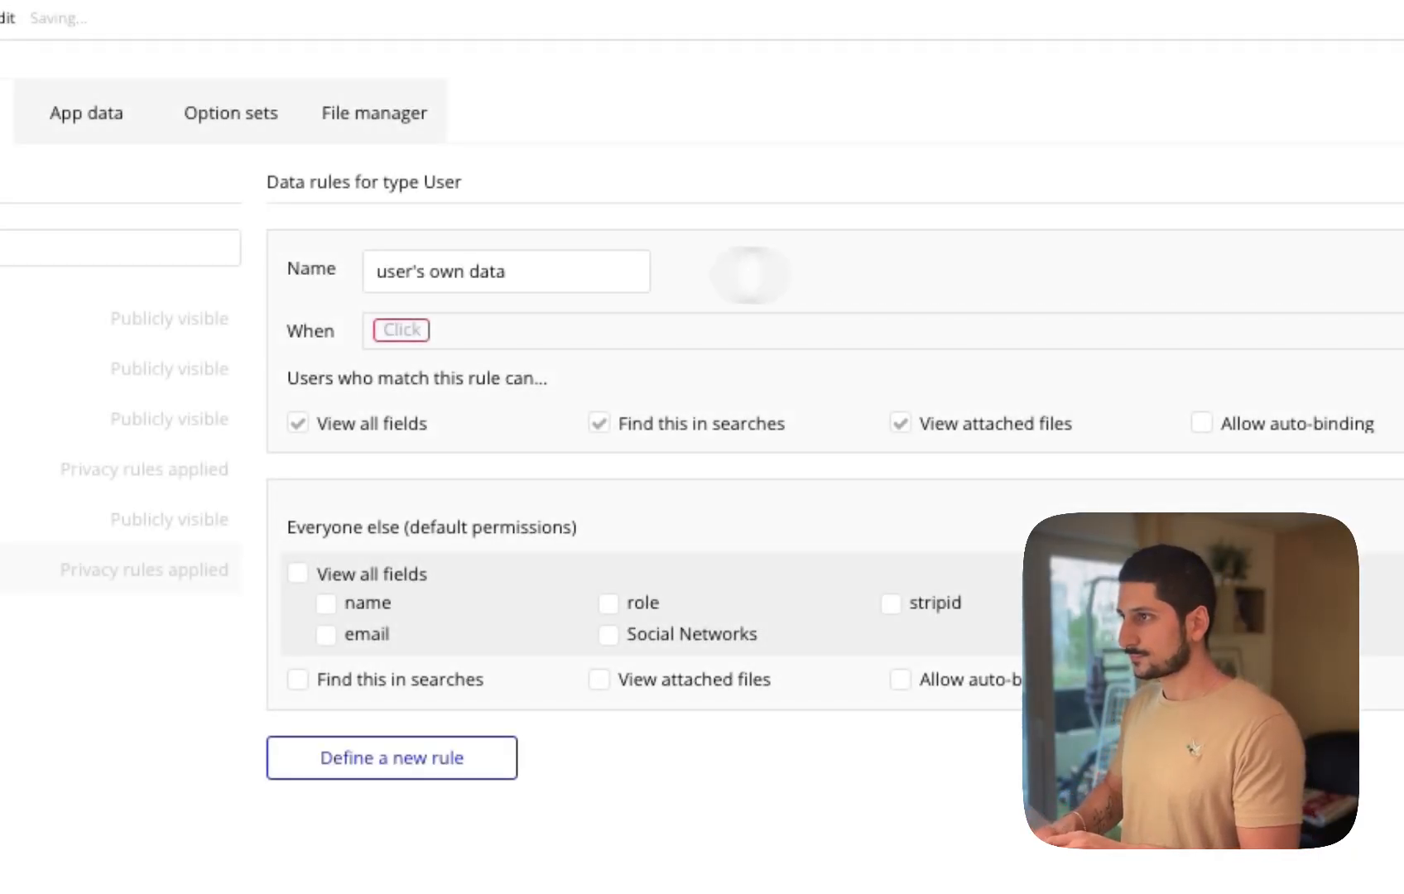
Set the condition of the "user's own data" rule to This User is Current User
left_click(439, 324)
left_click(414, 362)
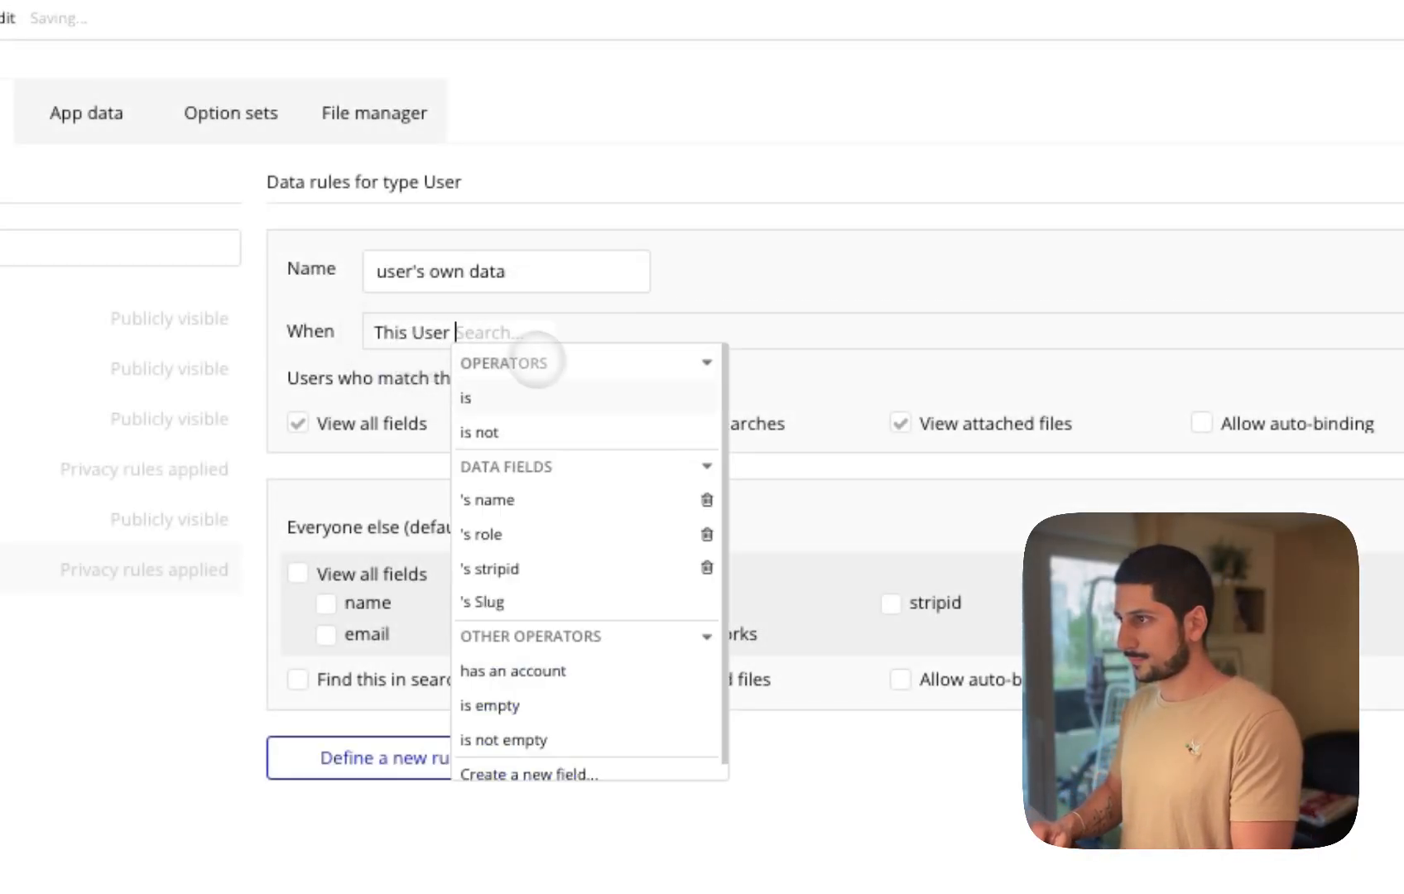
left_click(391, 332)
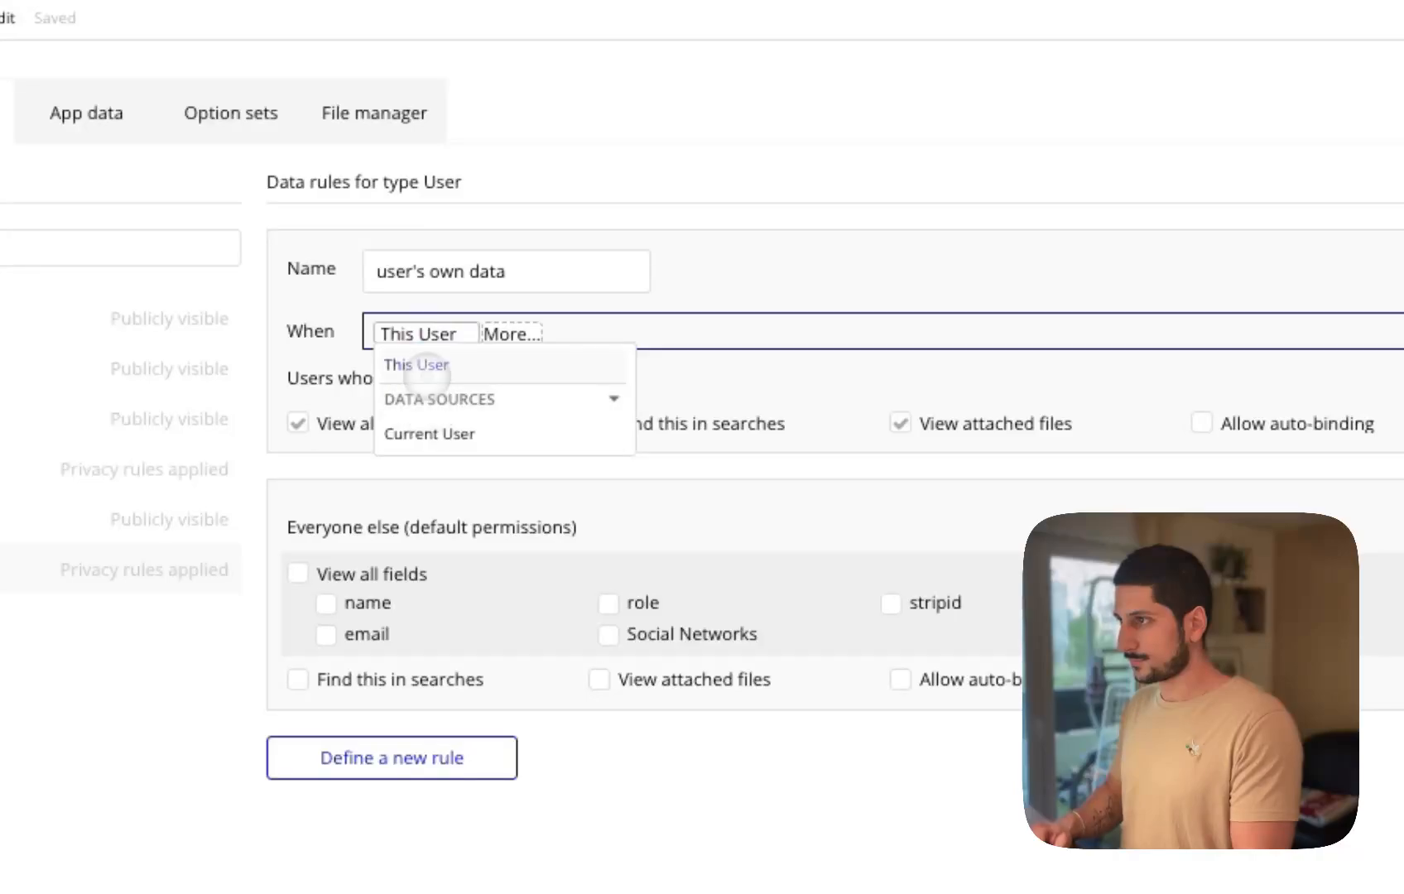
left_click(426, 364)
left_click(470, 397)
left_click(546, 432)
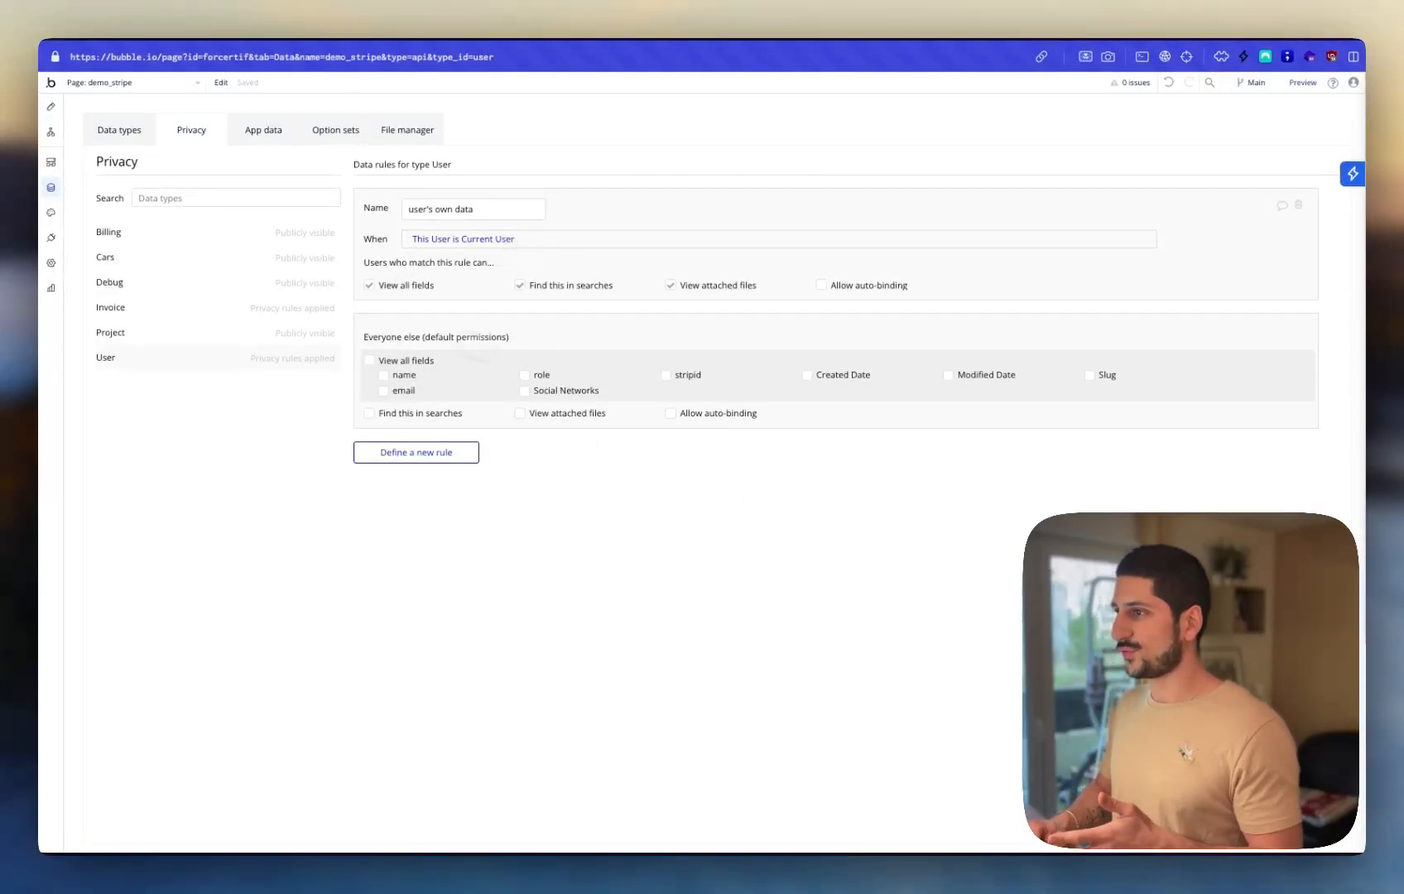
Expose the User type through the Data API and open its privacy rules to review the API permissions
left_click(51, 262)
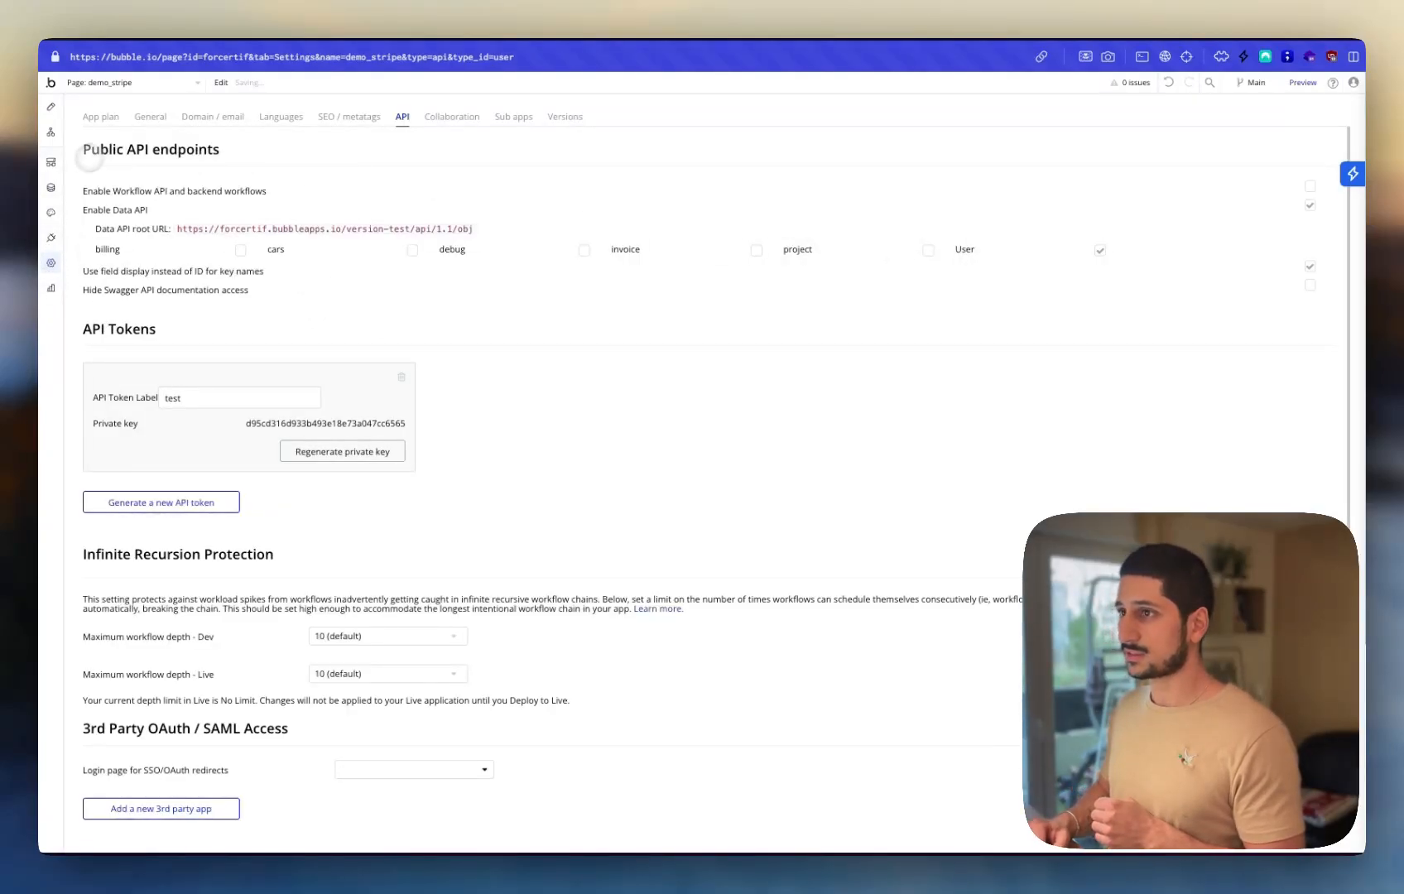
left_click(51, 188)
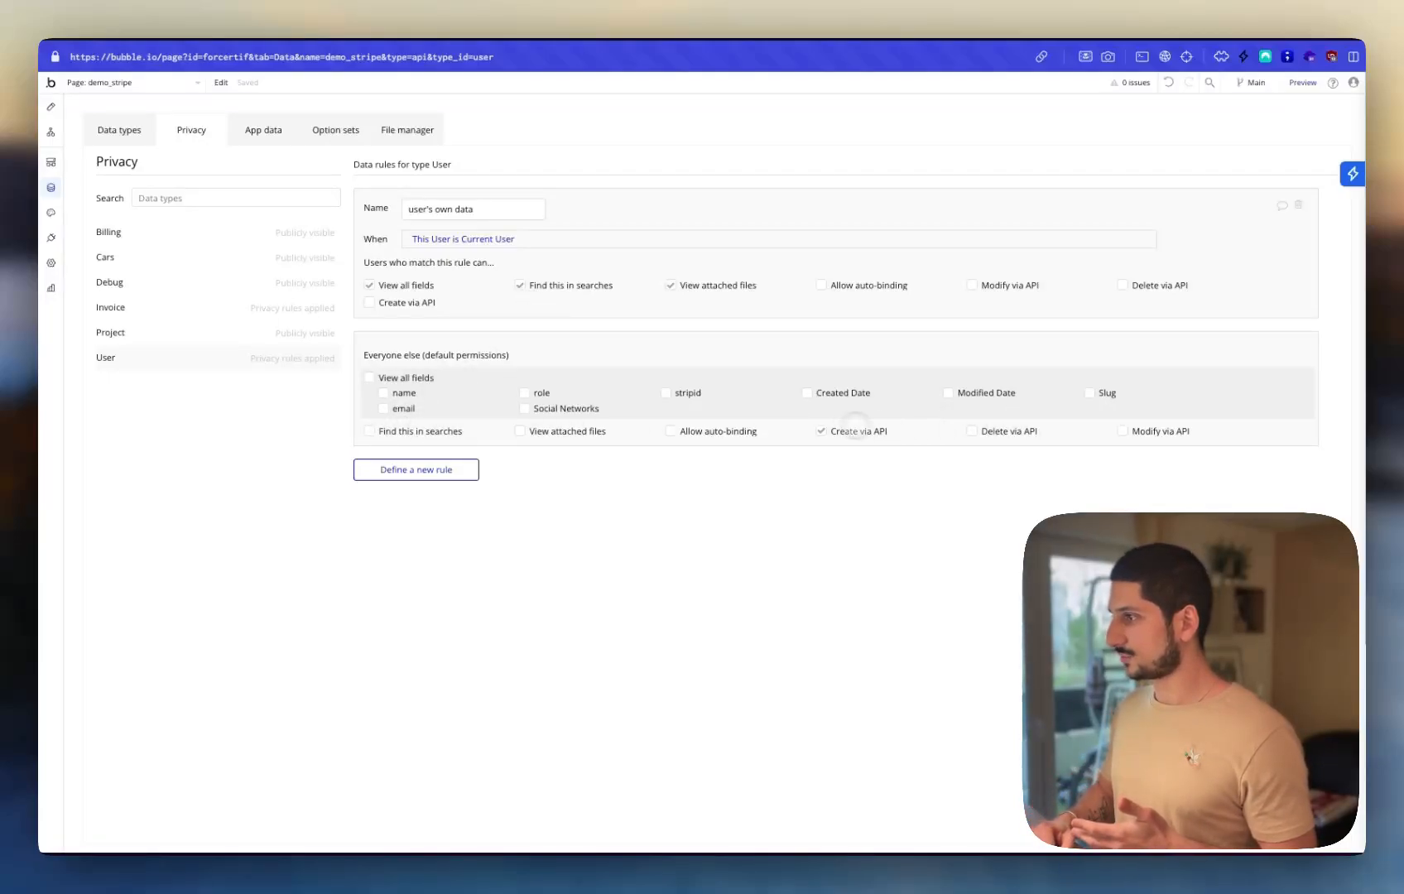
mouse_move(820, 431)
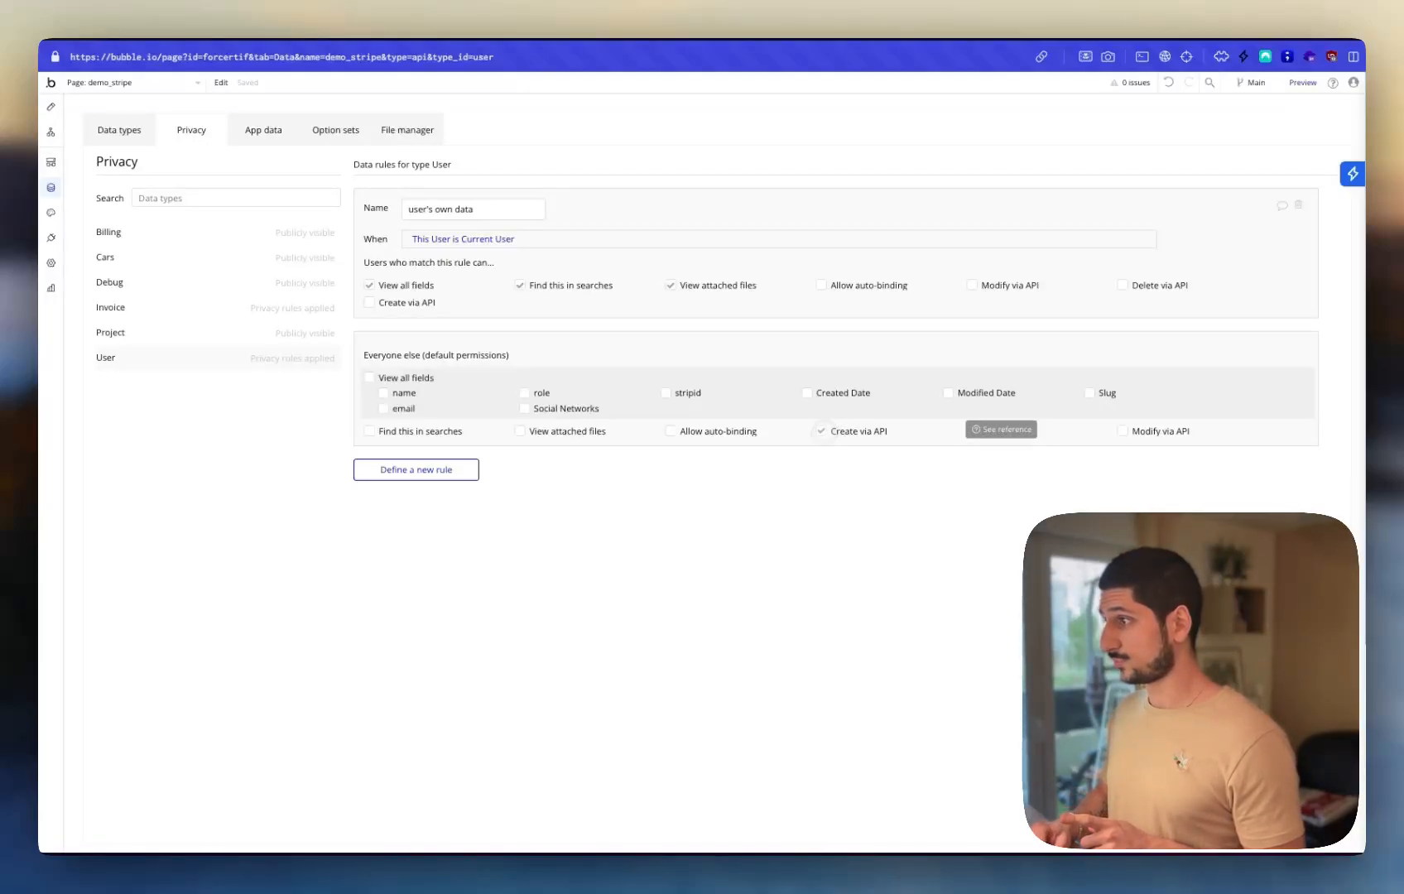
Turn off Create via API in User's default permissions and test the restriction with a POST request to the user endpoint in Postman
mouse_move(1000, 430)
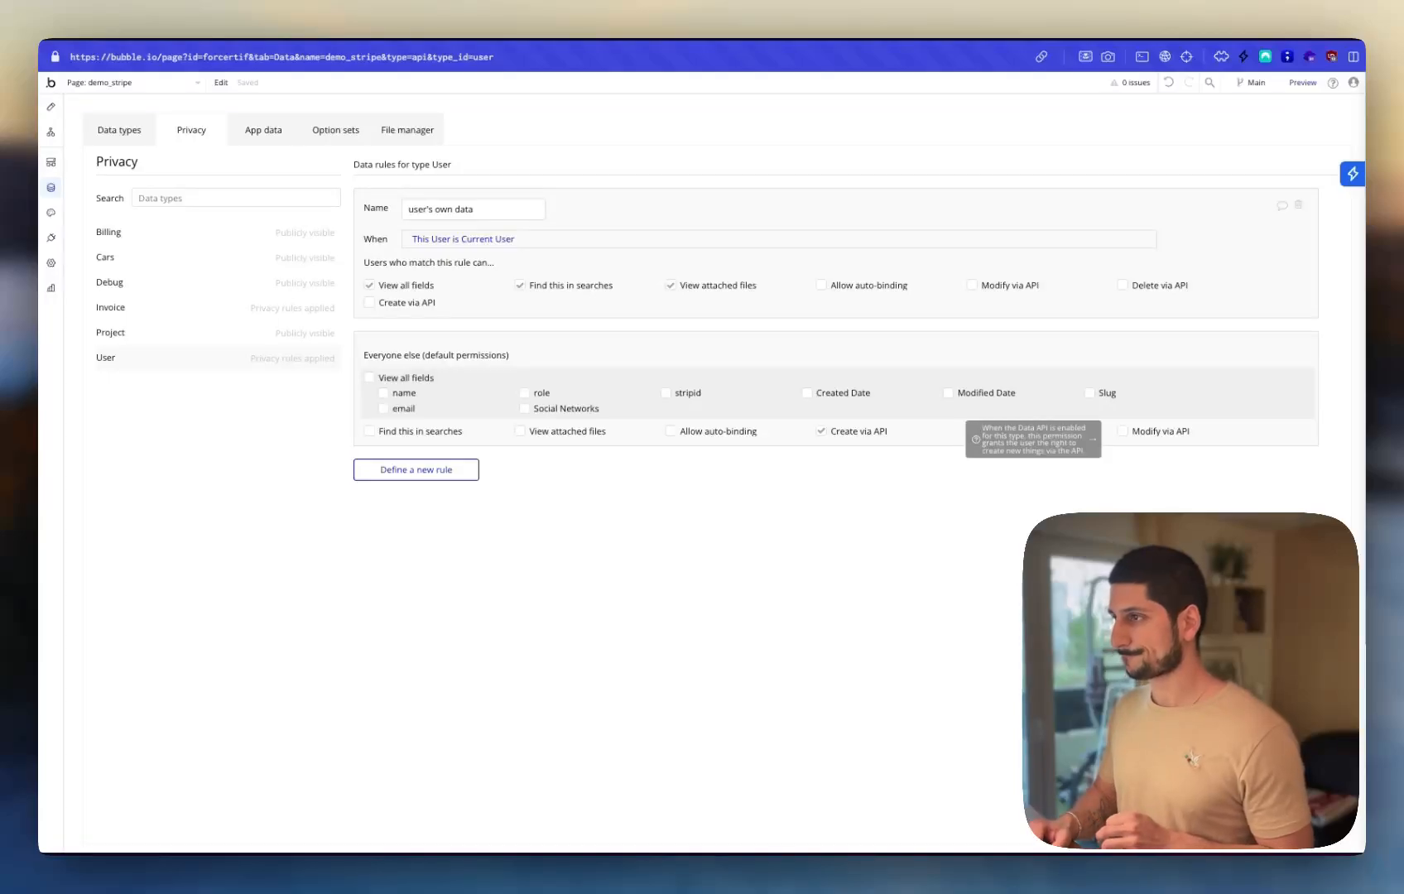
left_click(821, 431)
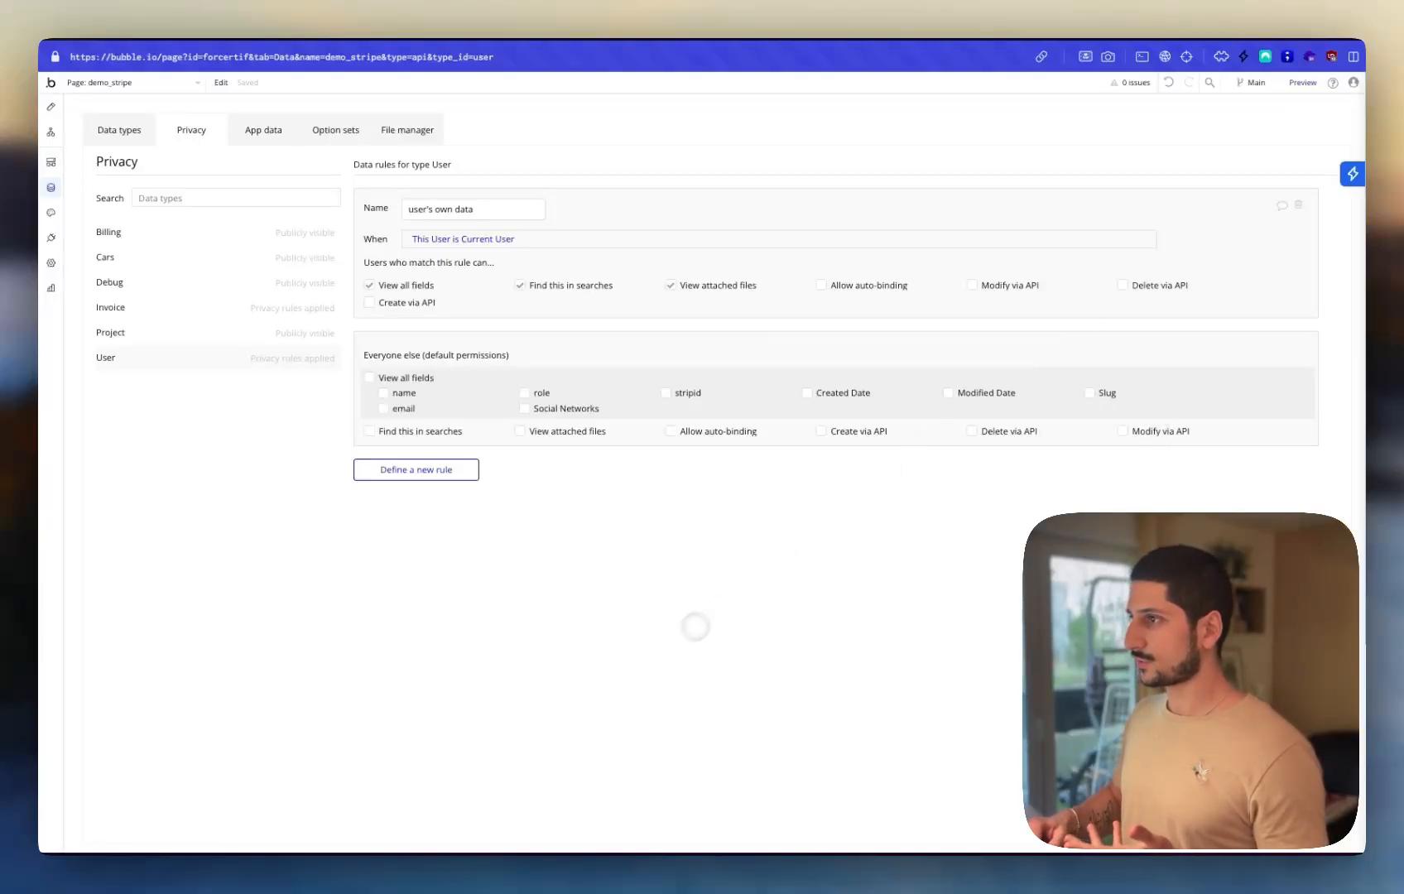
left_click_drag(338, 878, 343, 122)
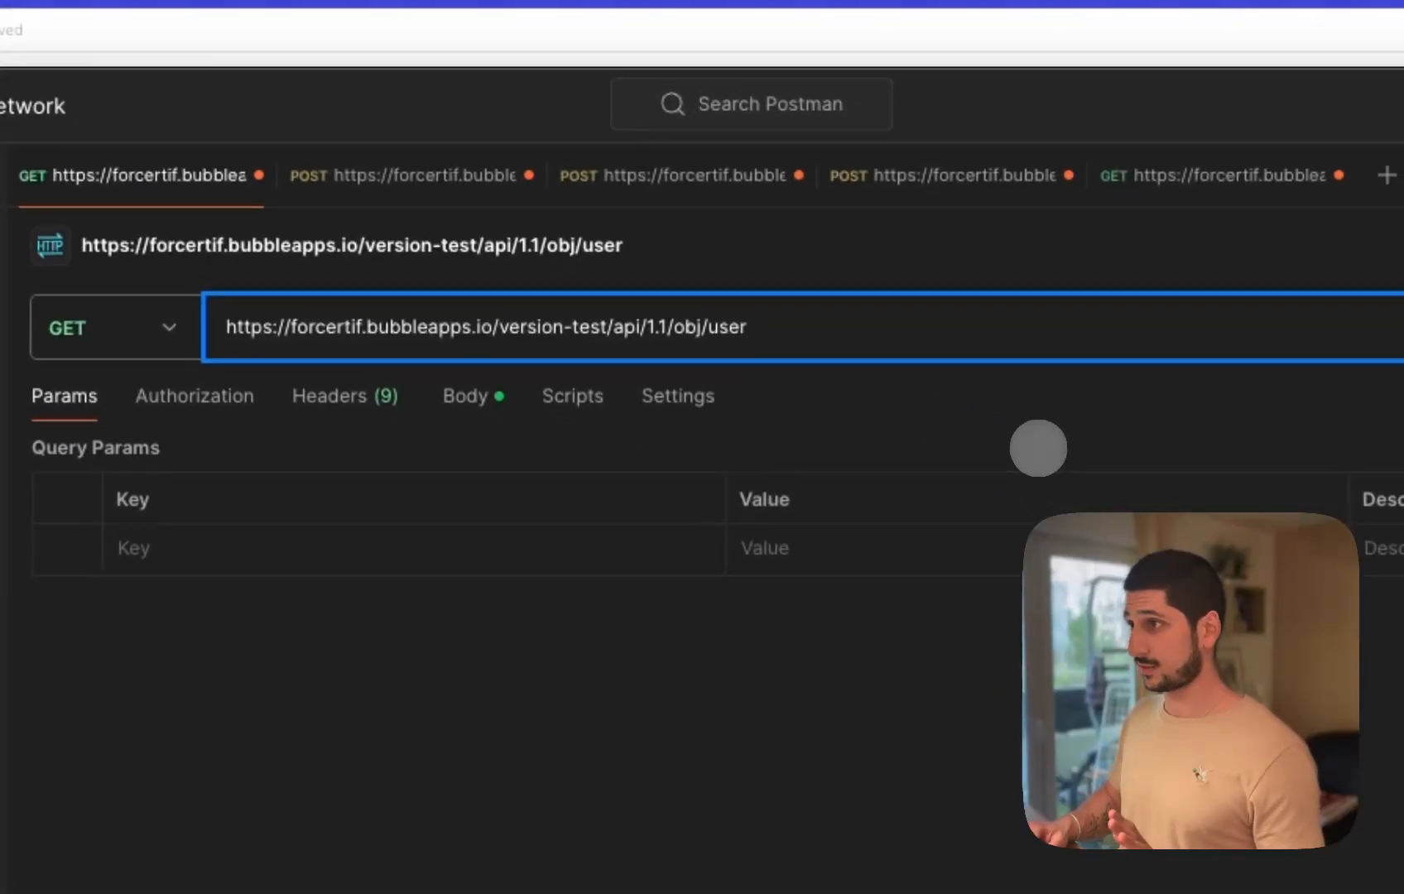
left_click(145, 340)
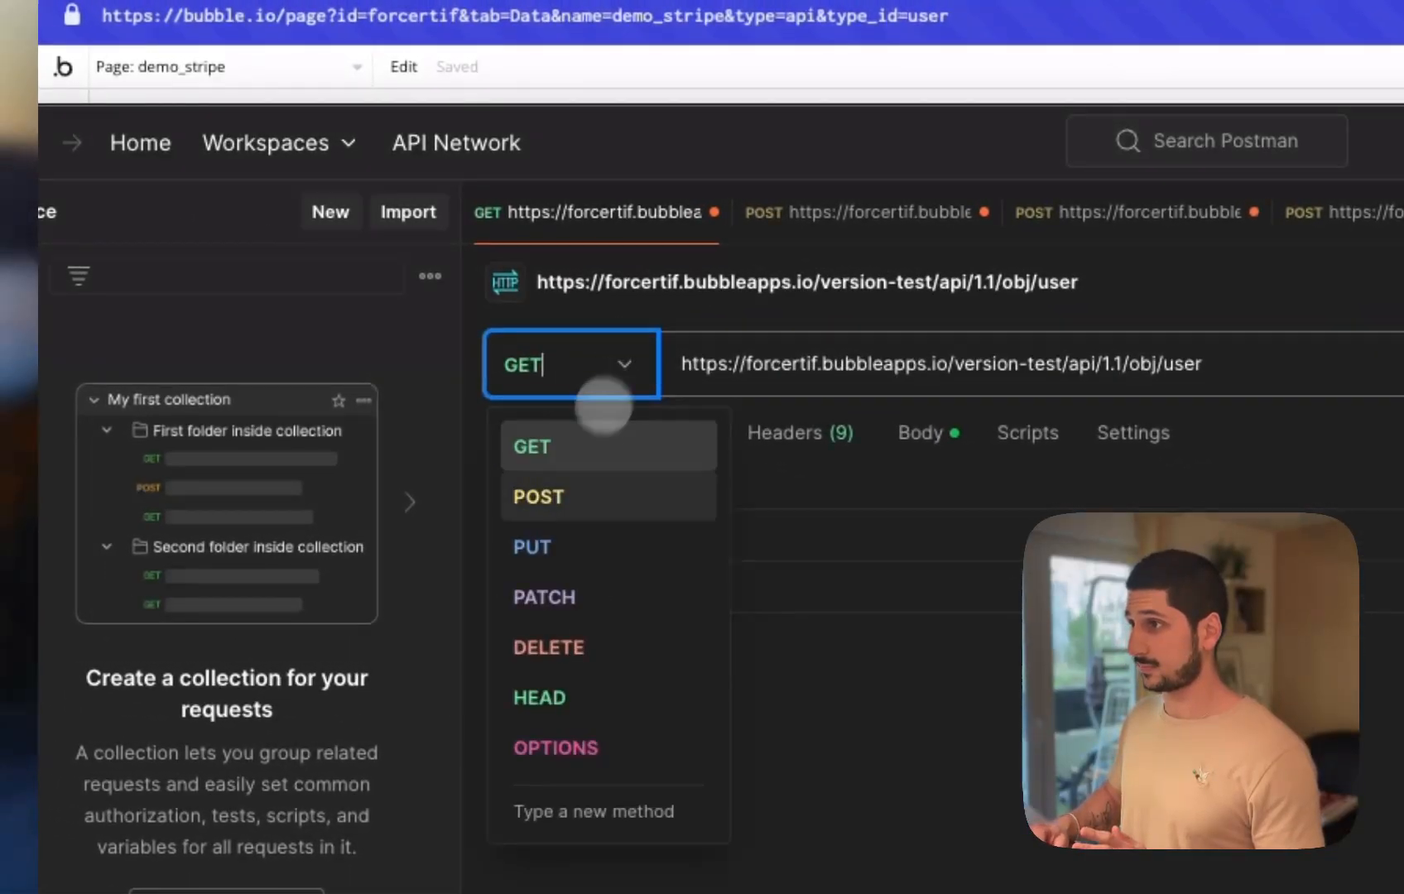
left_click(570, 495)
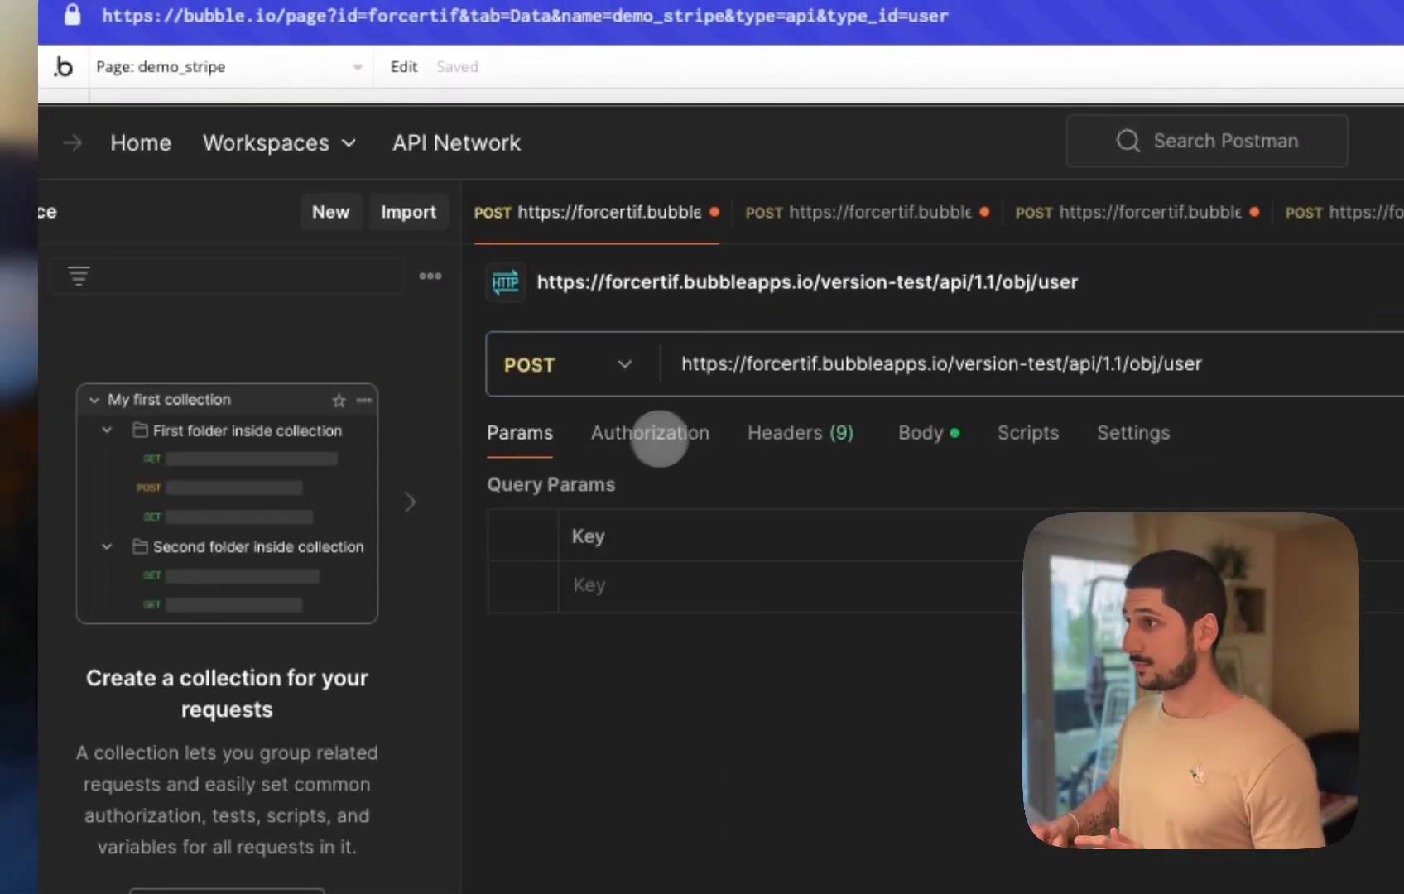
left_click(1204, 230)
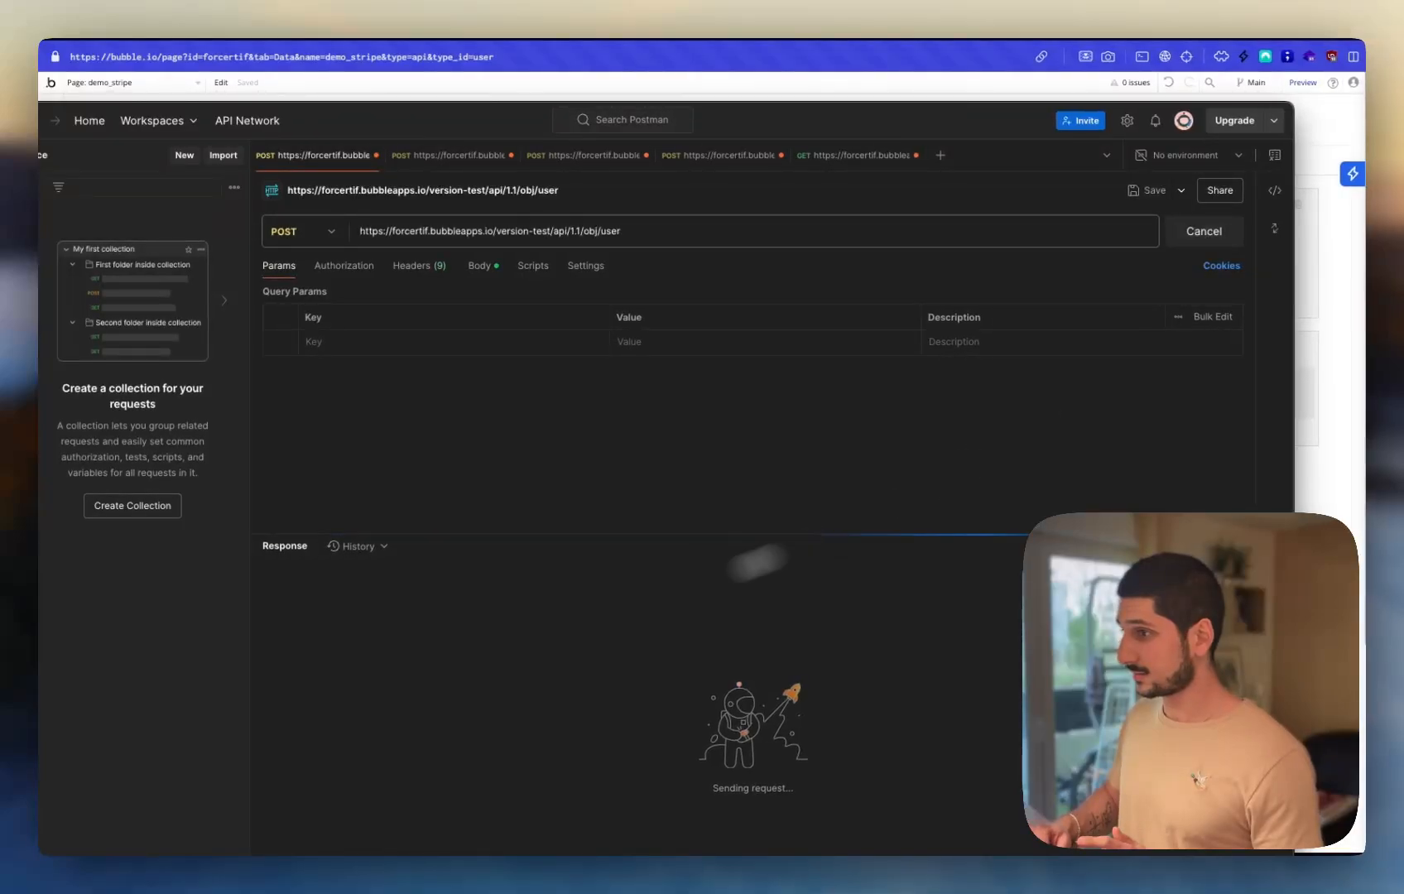
left_click_drag(423, 612, 504, 612)
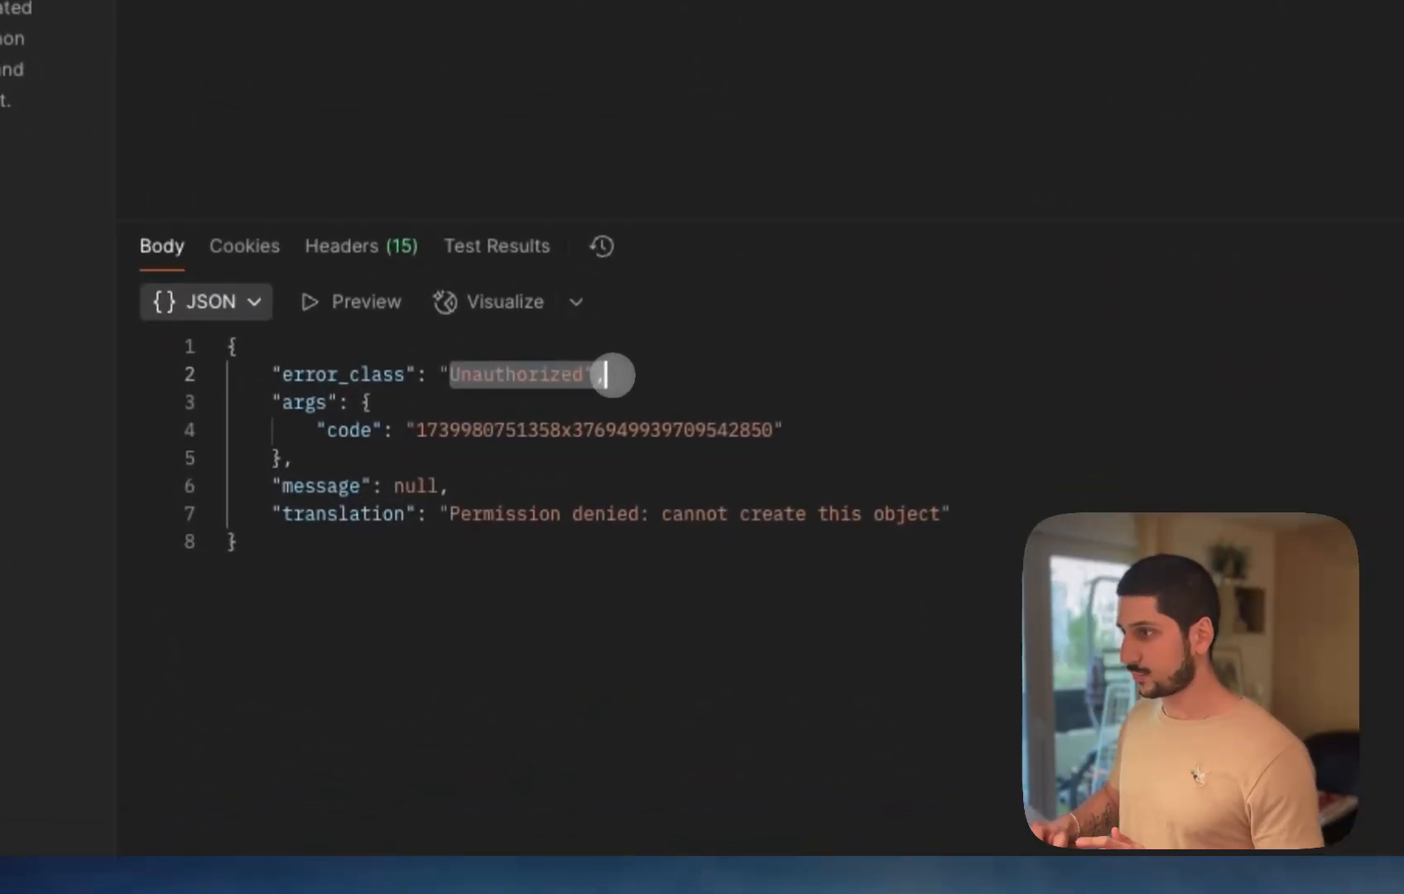
left_click_drag(652, 514, 951, 522)
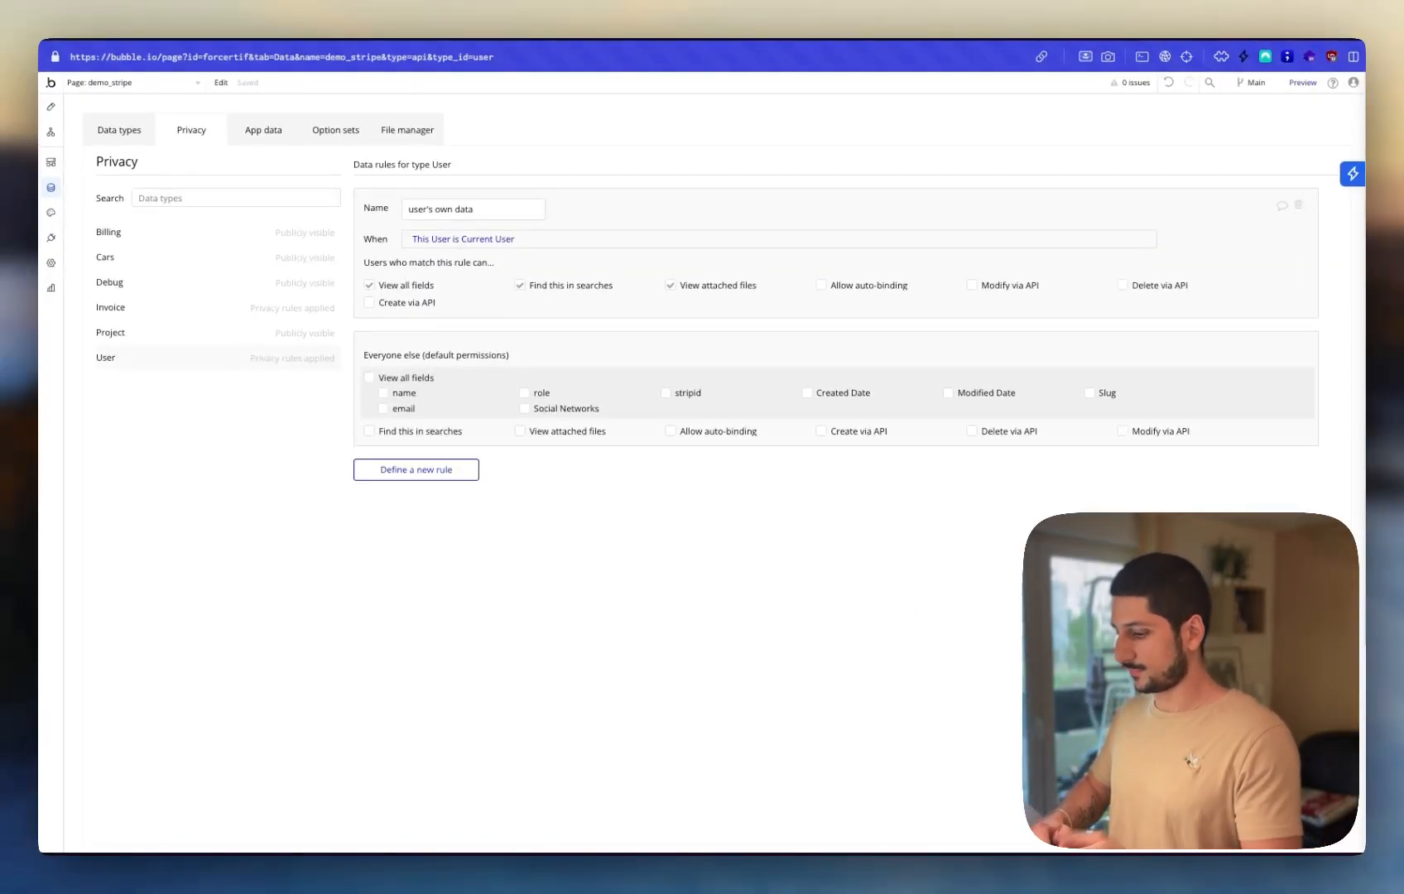
Send a GET request to the user endpoint in Postman and examine the returned response
key("super+Tab")
left_click(337, 231)
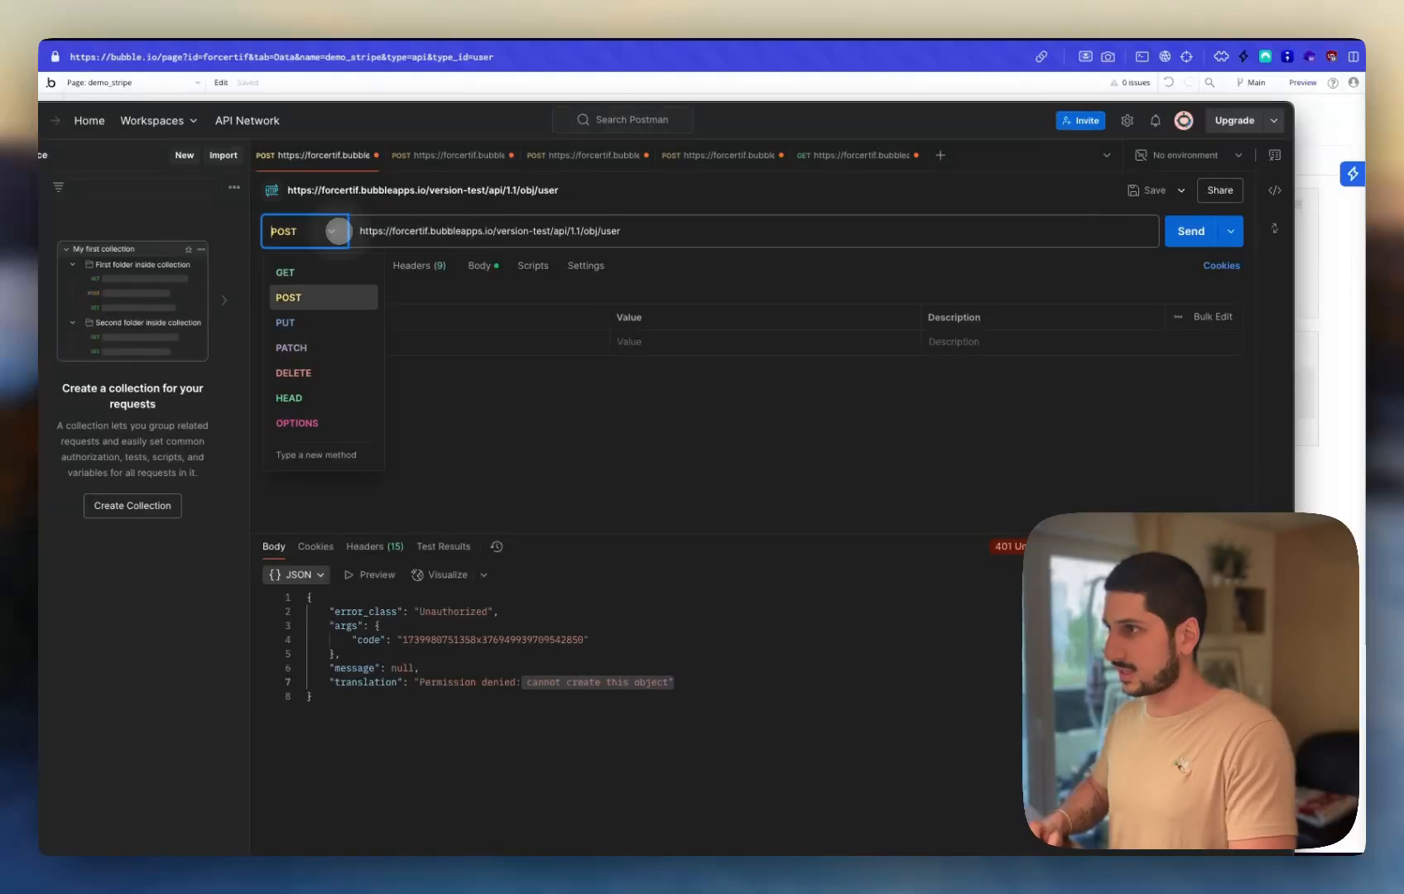
left_click(311, 271)
left_click(1188, 232)
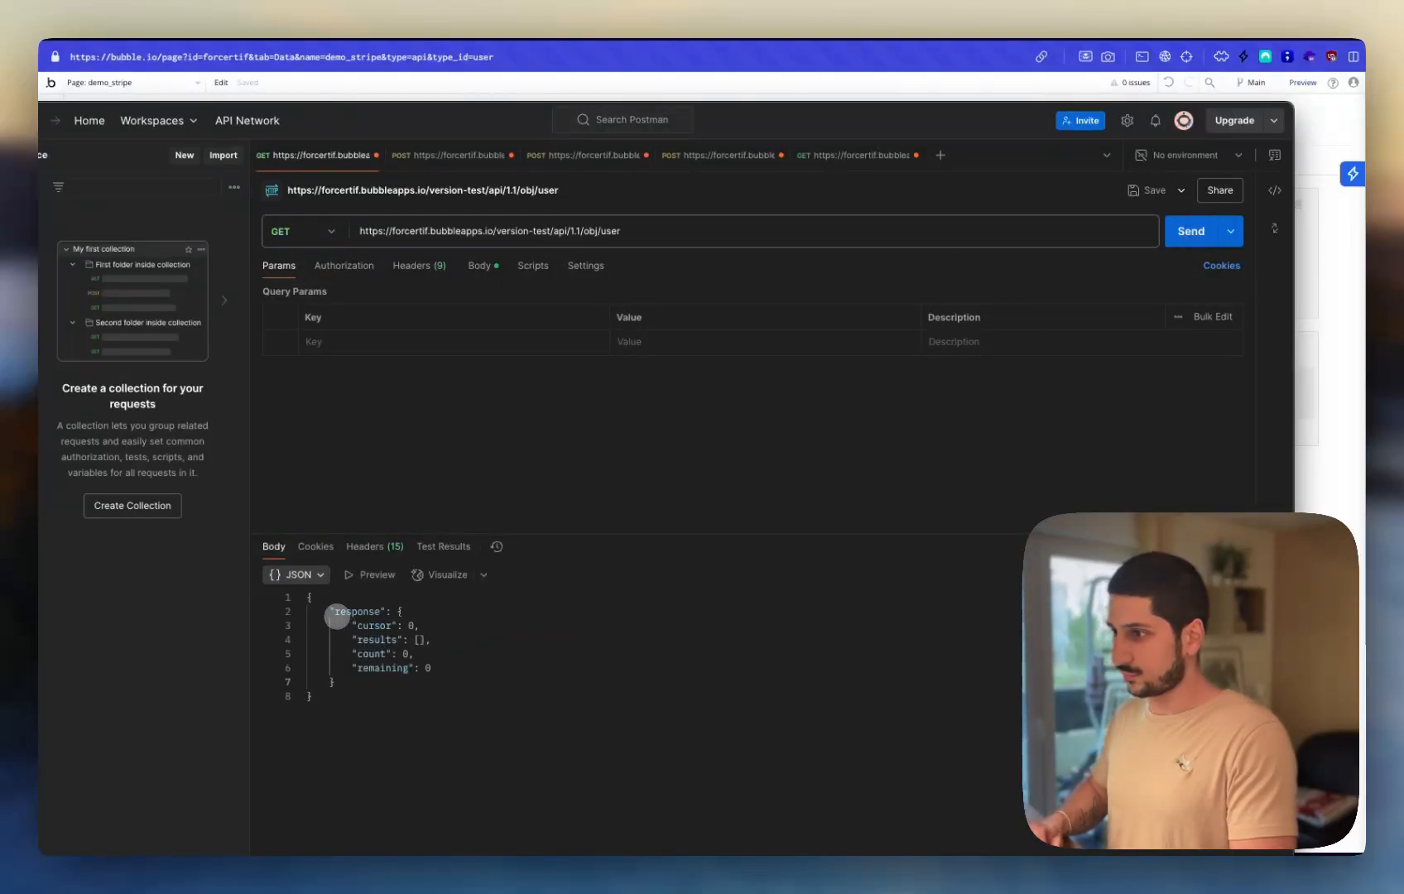
left_click_drag(333, 612, 461, 686)
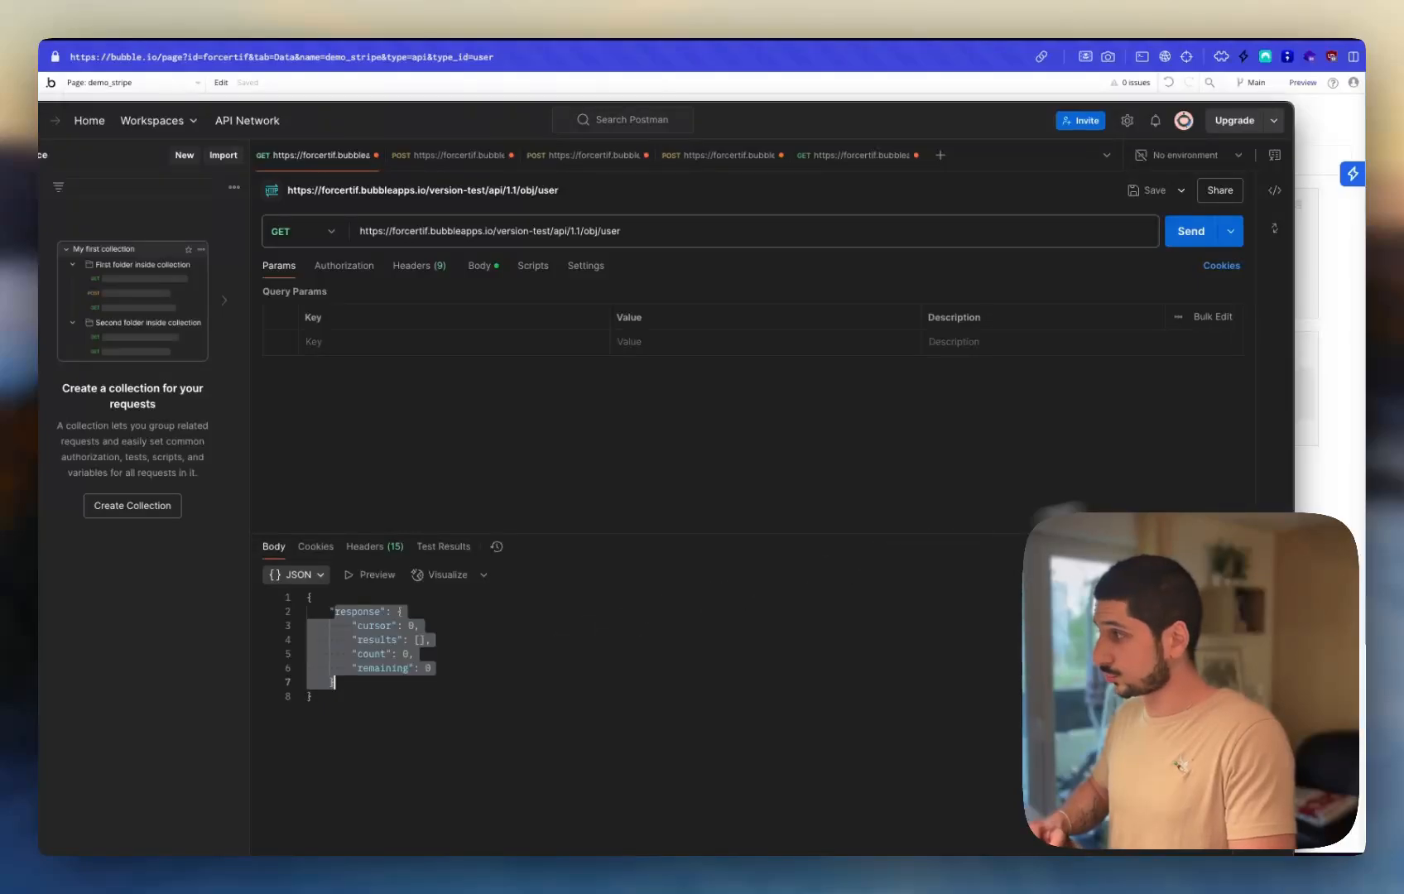
Grant everyone else View all fields and Find this in searches in Bubble, and resend the GET request from Postman
left_click(1324, 491)
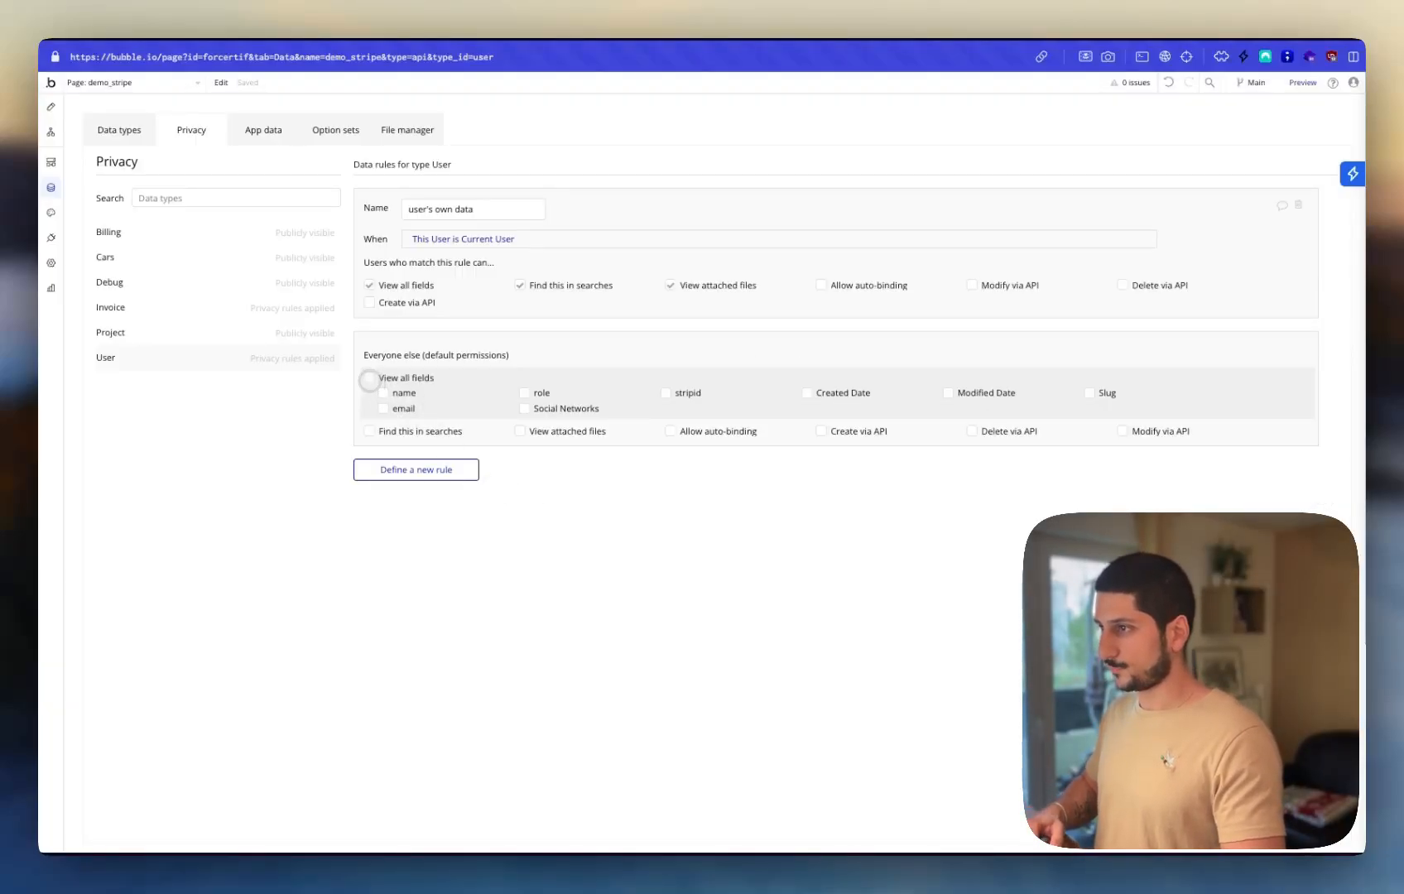
left_click(369, 378)
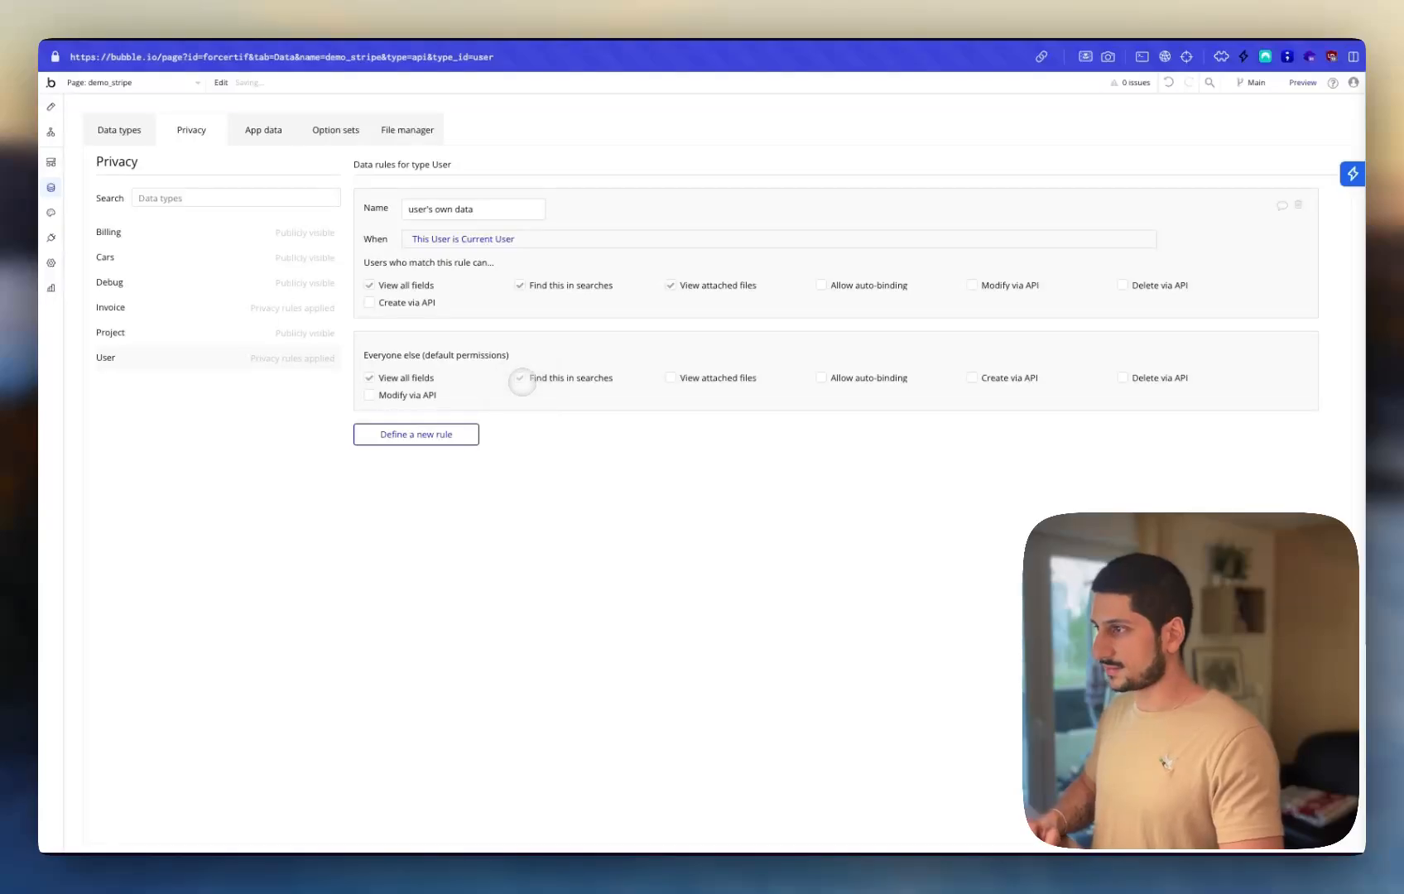
key("super+Tab")
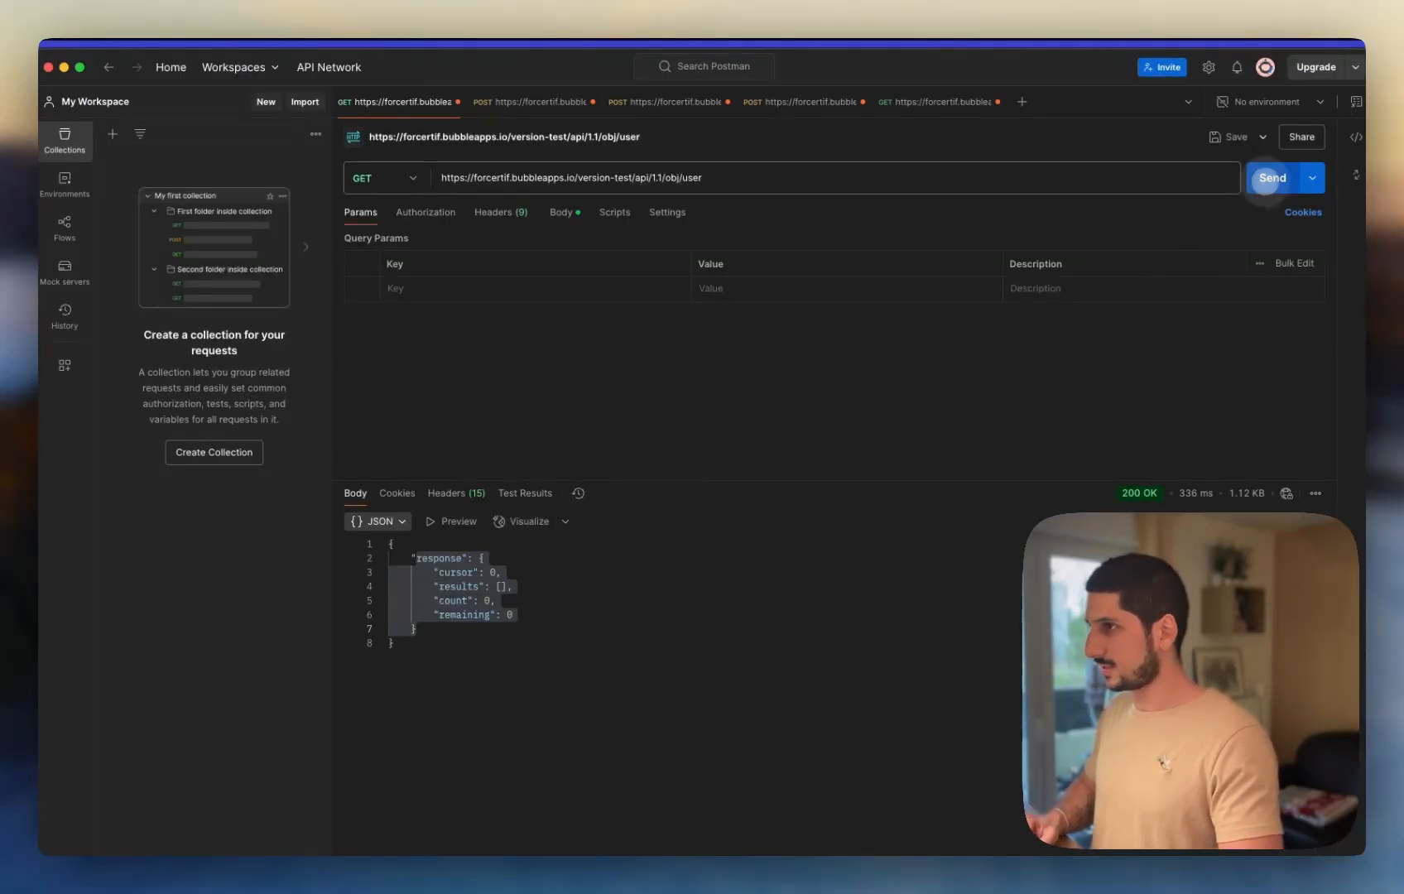
left_click(1263, 183)
scroll(649, 617, "down", 3)
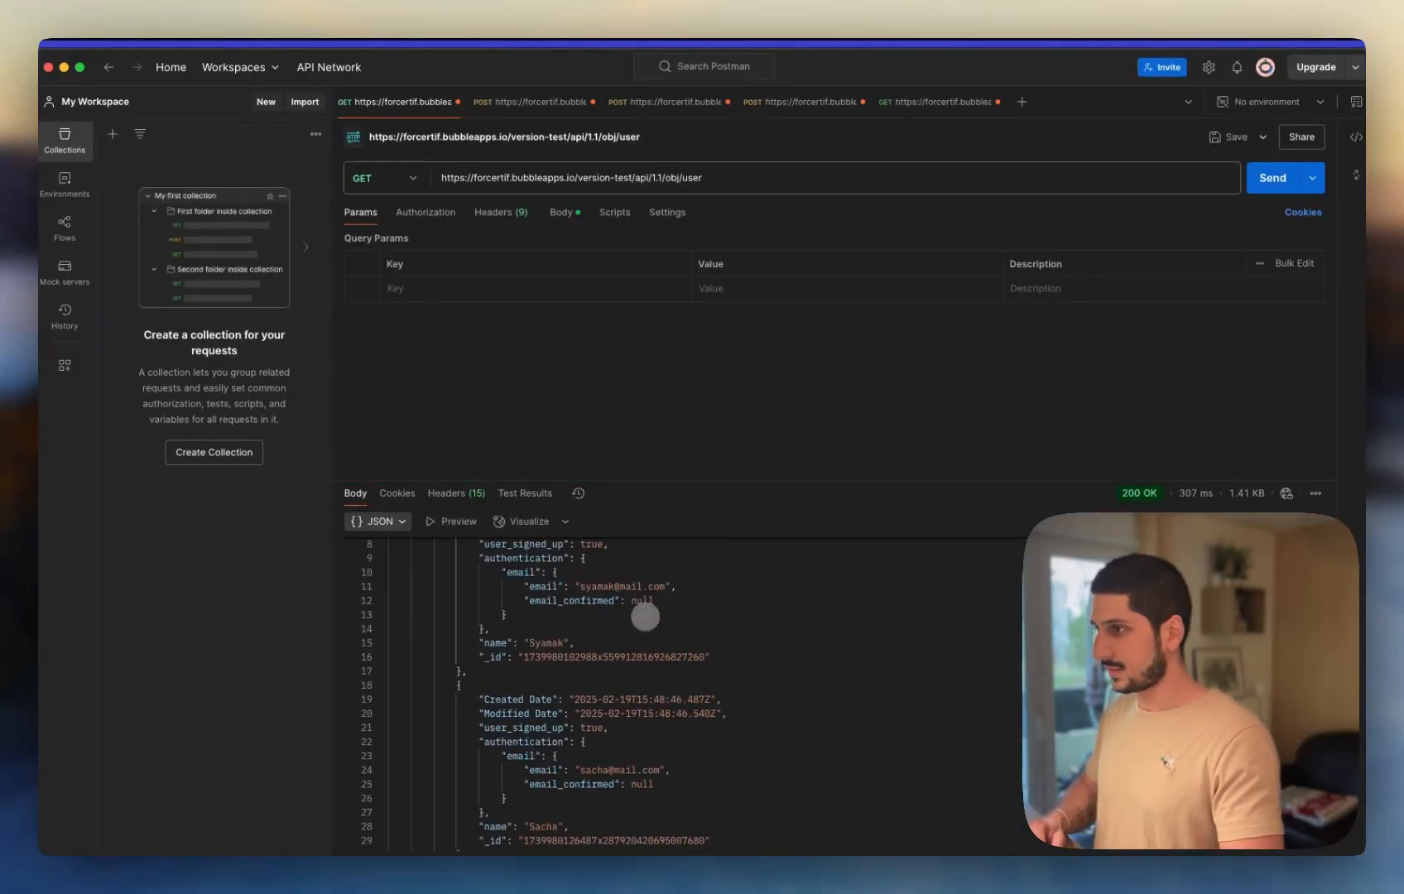
left_click_drag(653, 480, 648, 328)
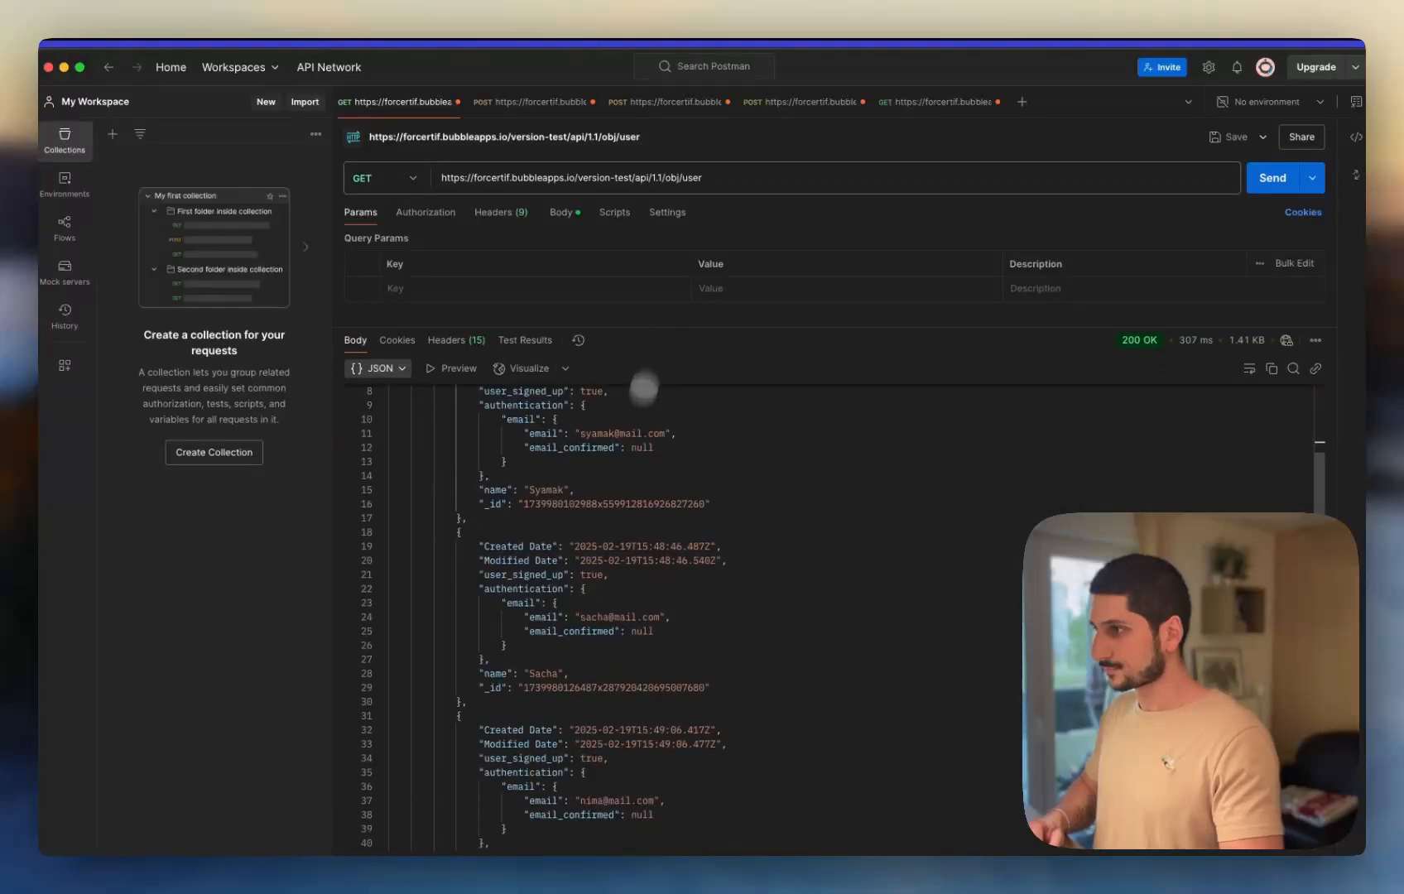
scroll(613, 501, "up", 3)
Compare the User entries in Bubble's app data with the records returned by the GET request in Postman
key("super+Tab")
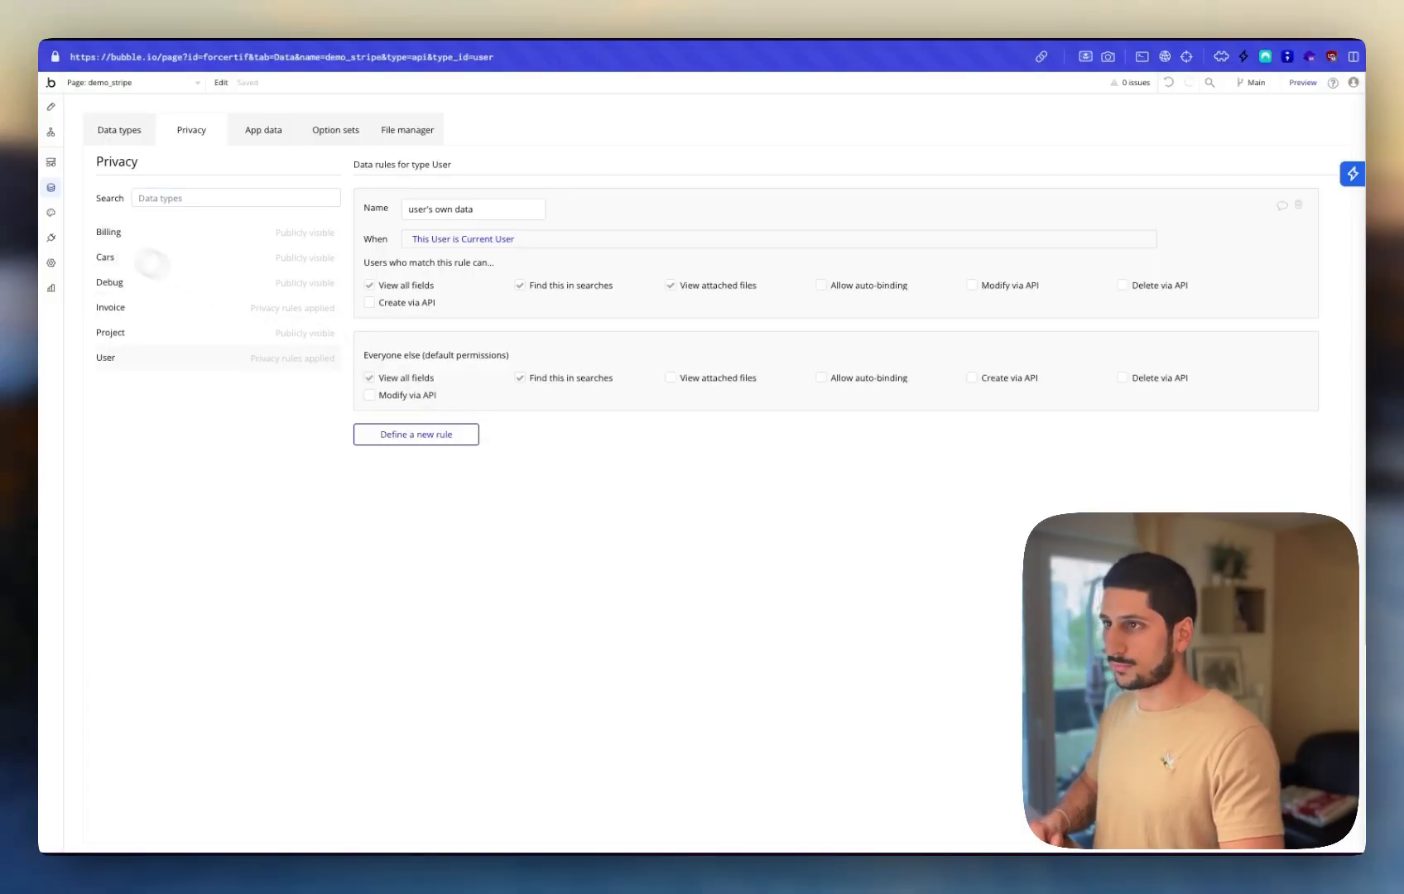
left_click(144, 132)
left_click(263, 130)
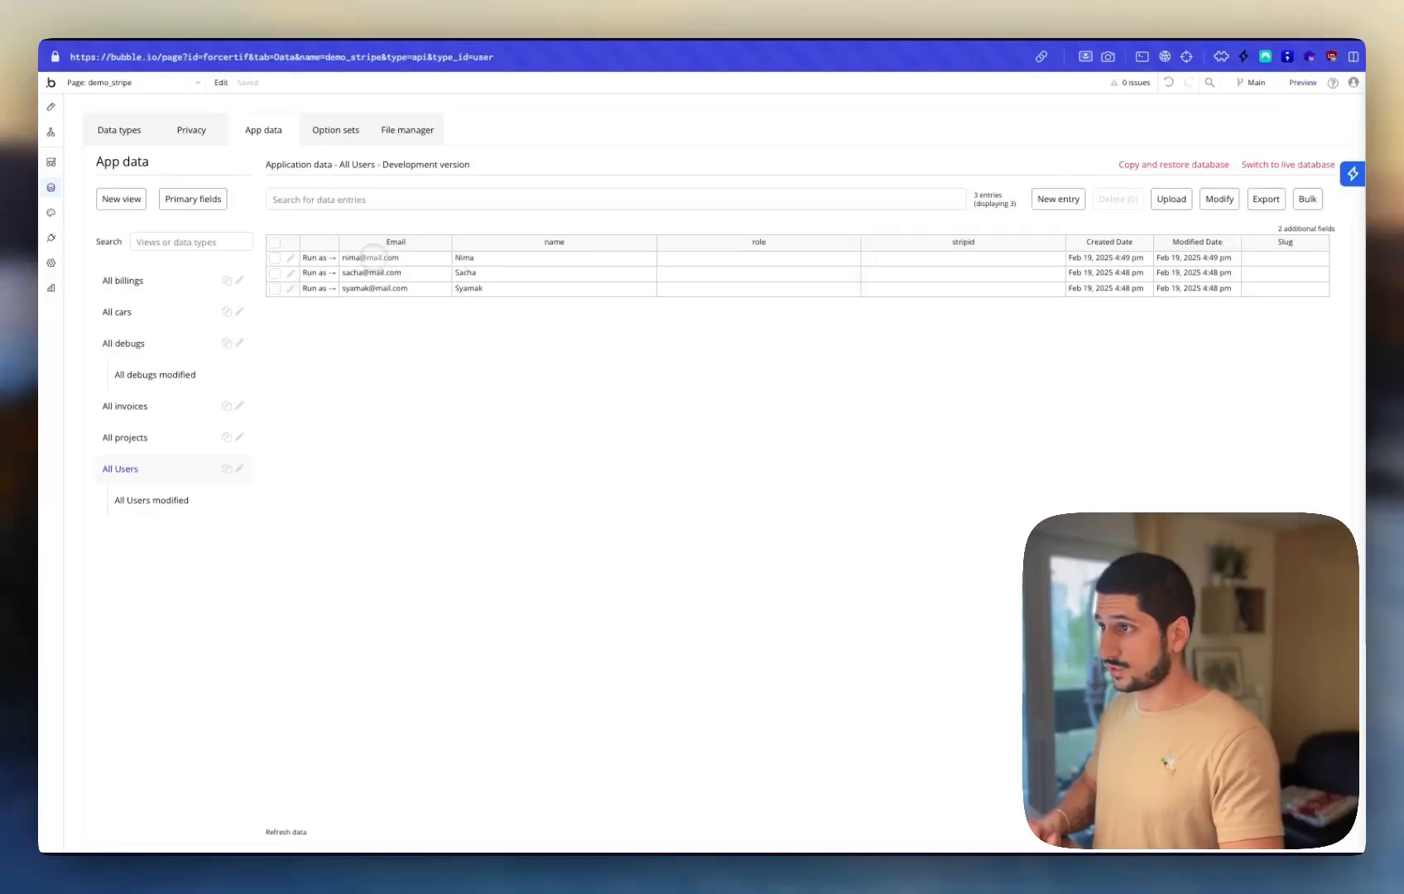
key("super+Tab")
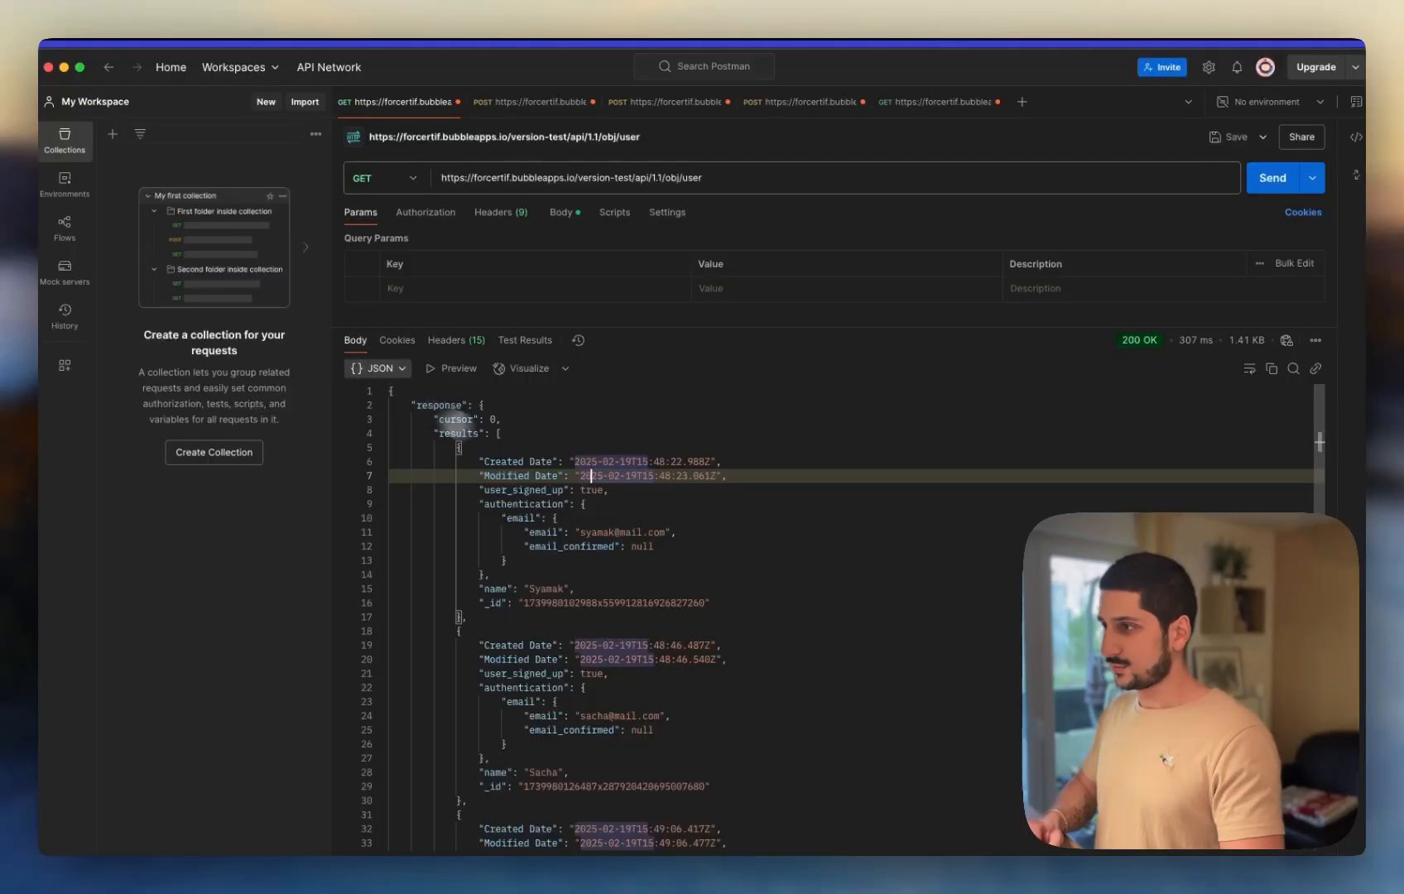
left_click_drag(480, 461, 664, 571)
left_click(660, 551)
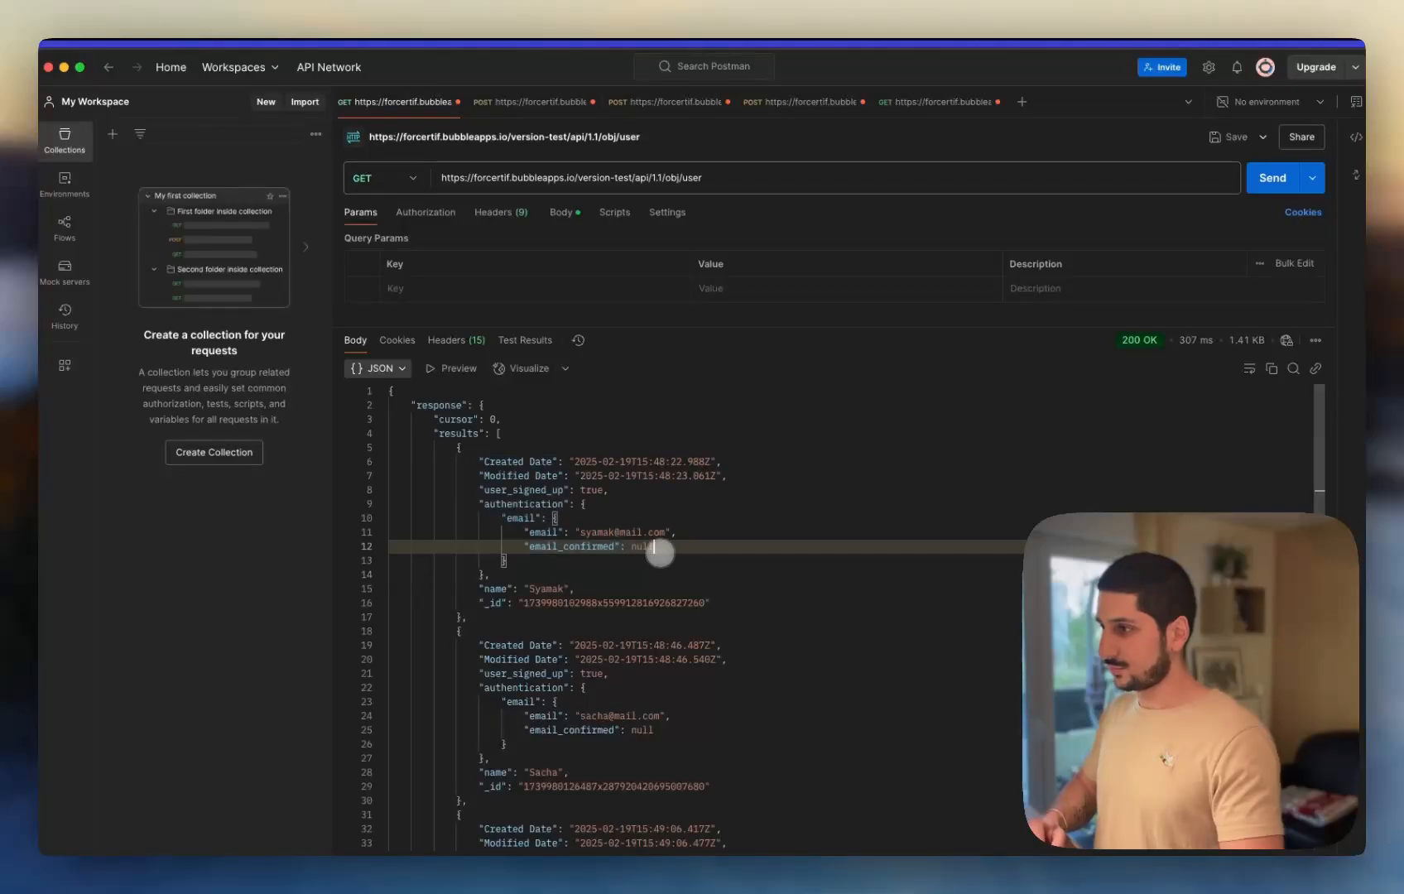
scroll(563, 591, "down", 5)
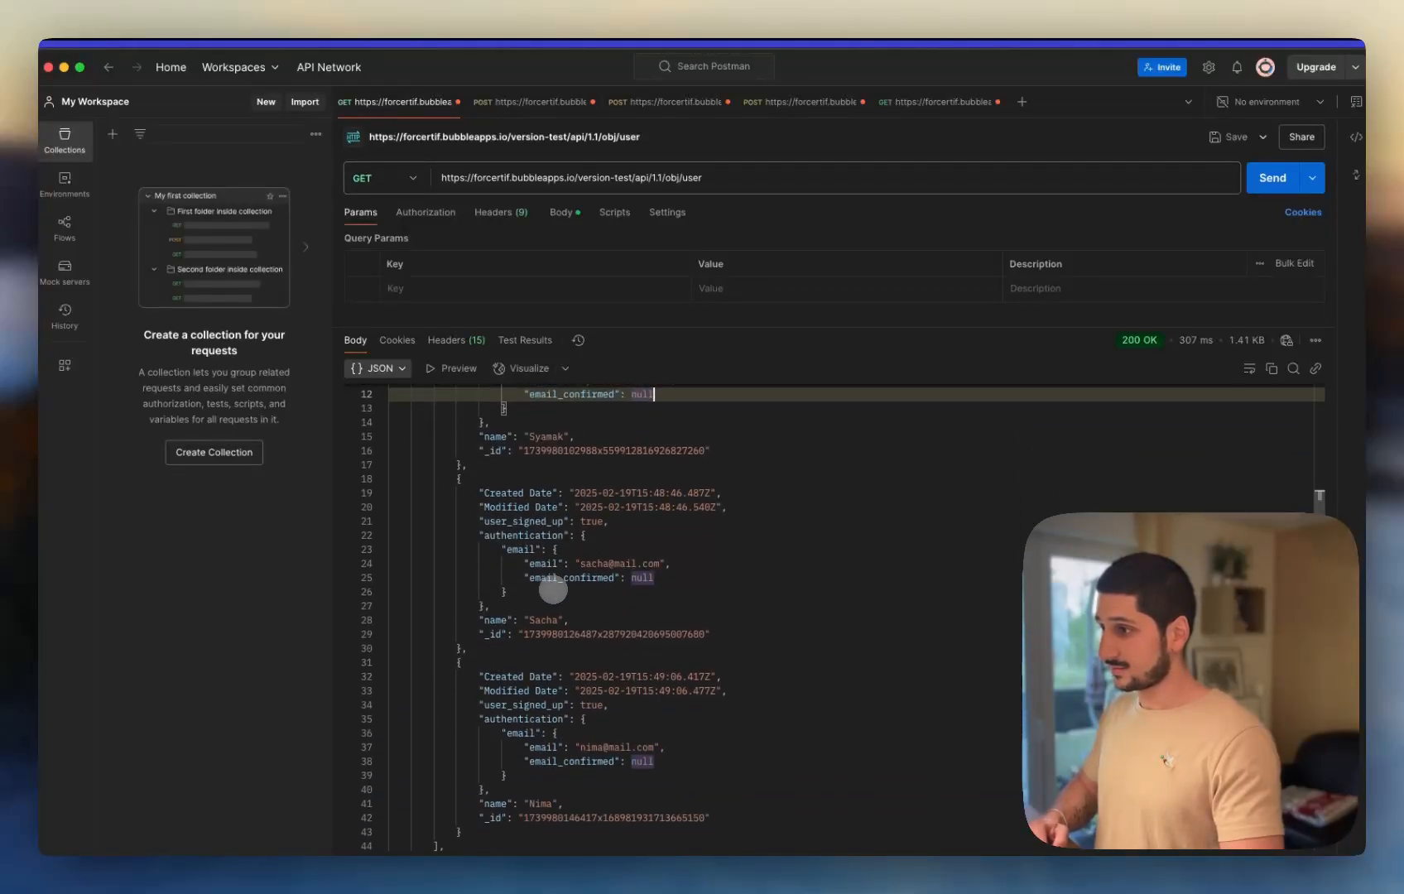
scroll(578, 595, "down", 1)
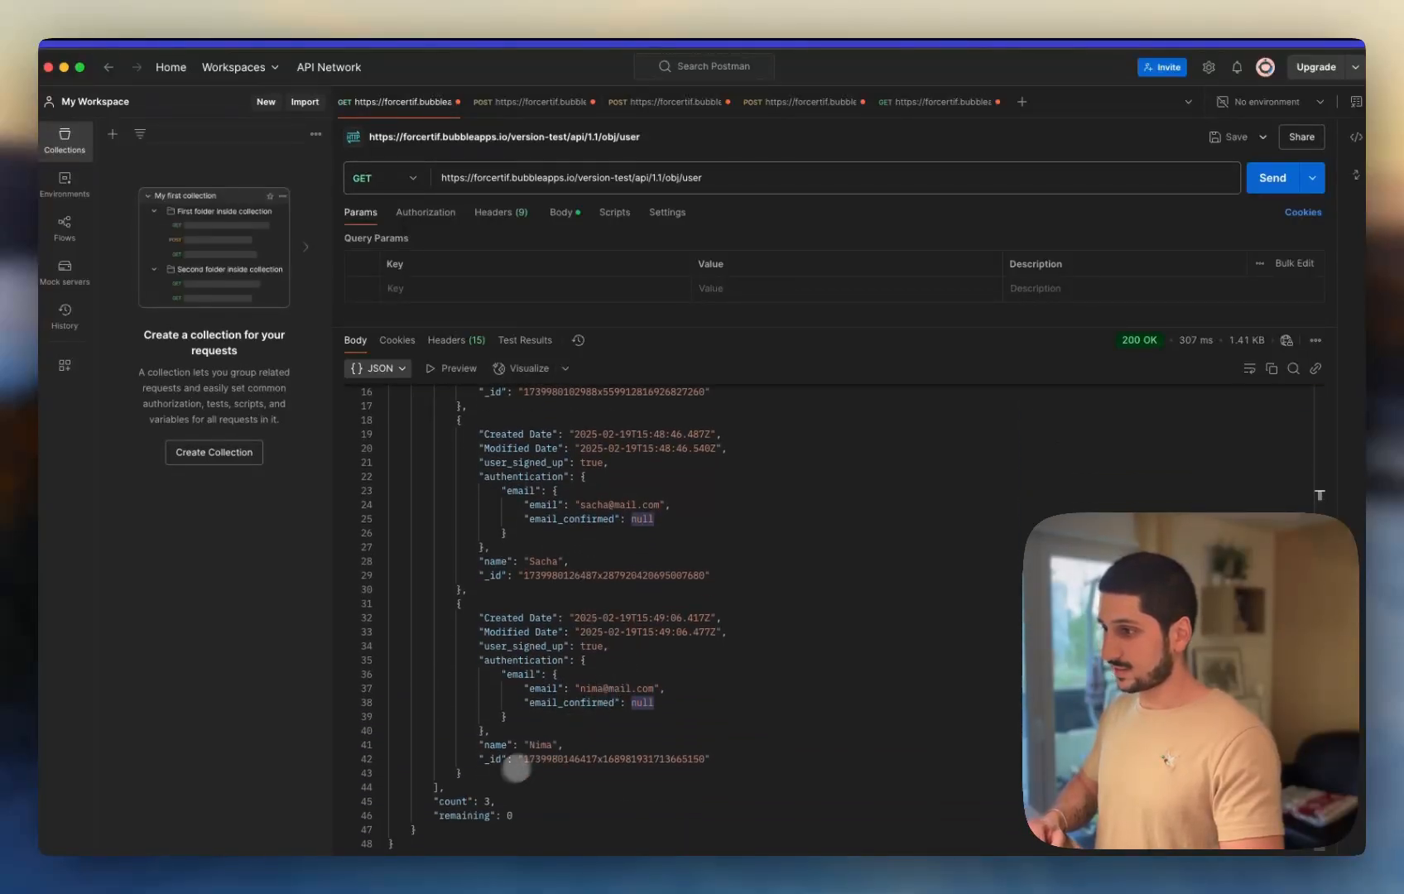
scroll(556, 645, "up", 5)
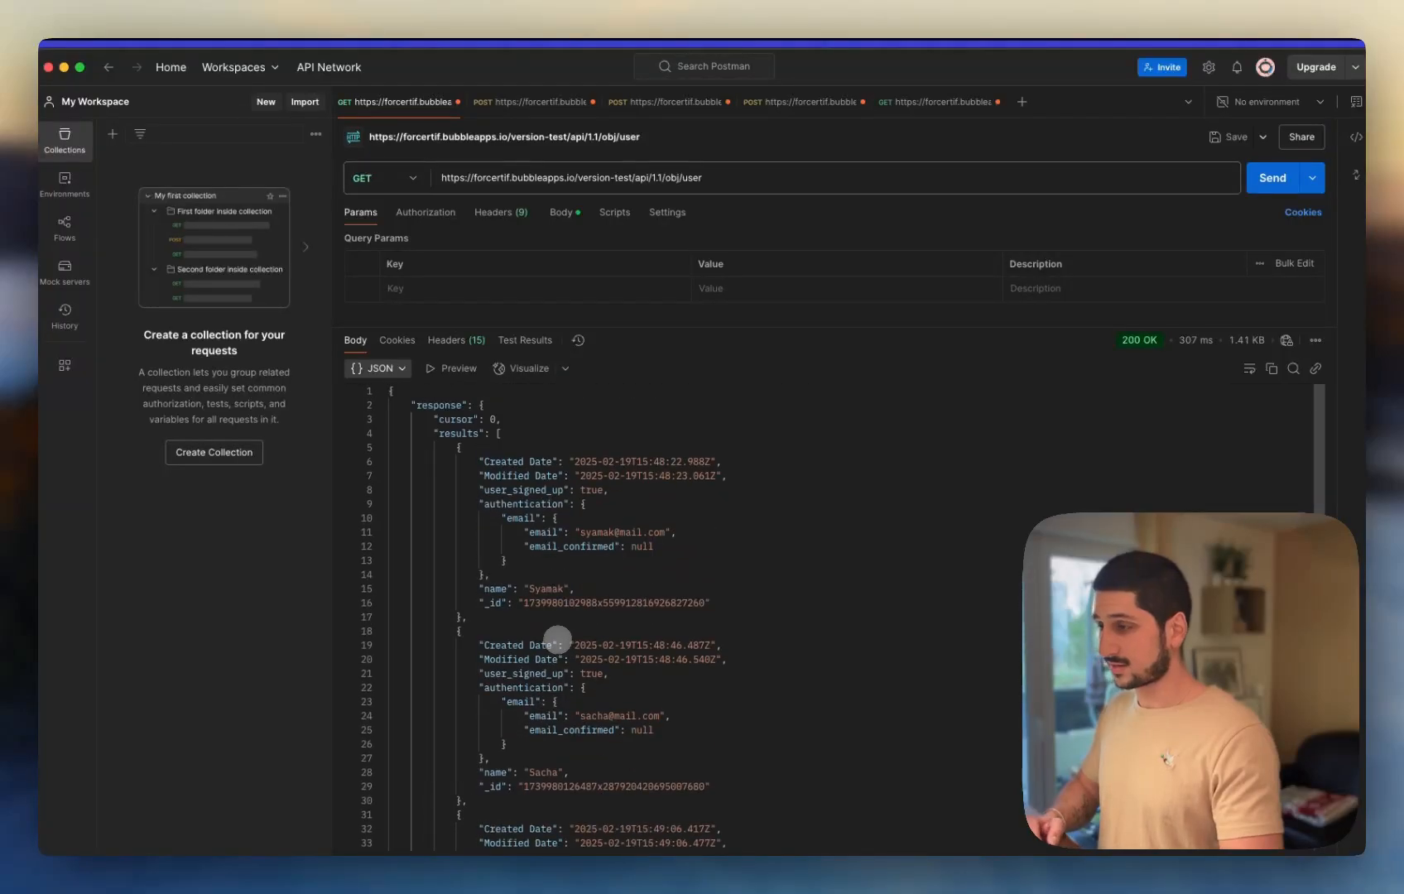
In Bubble, remove View all fields and Find this in searches from User's default permissions and allow Create via API
left_click(5, 737)
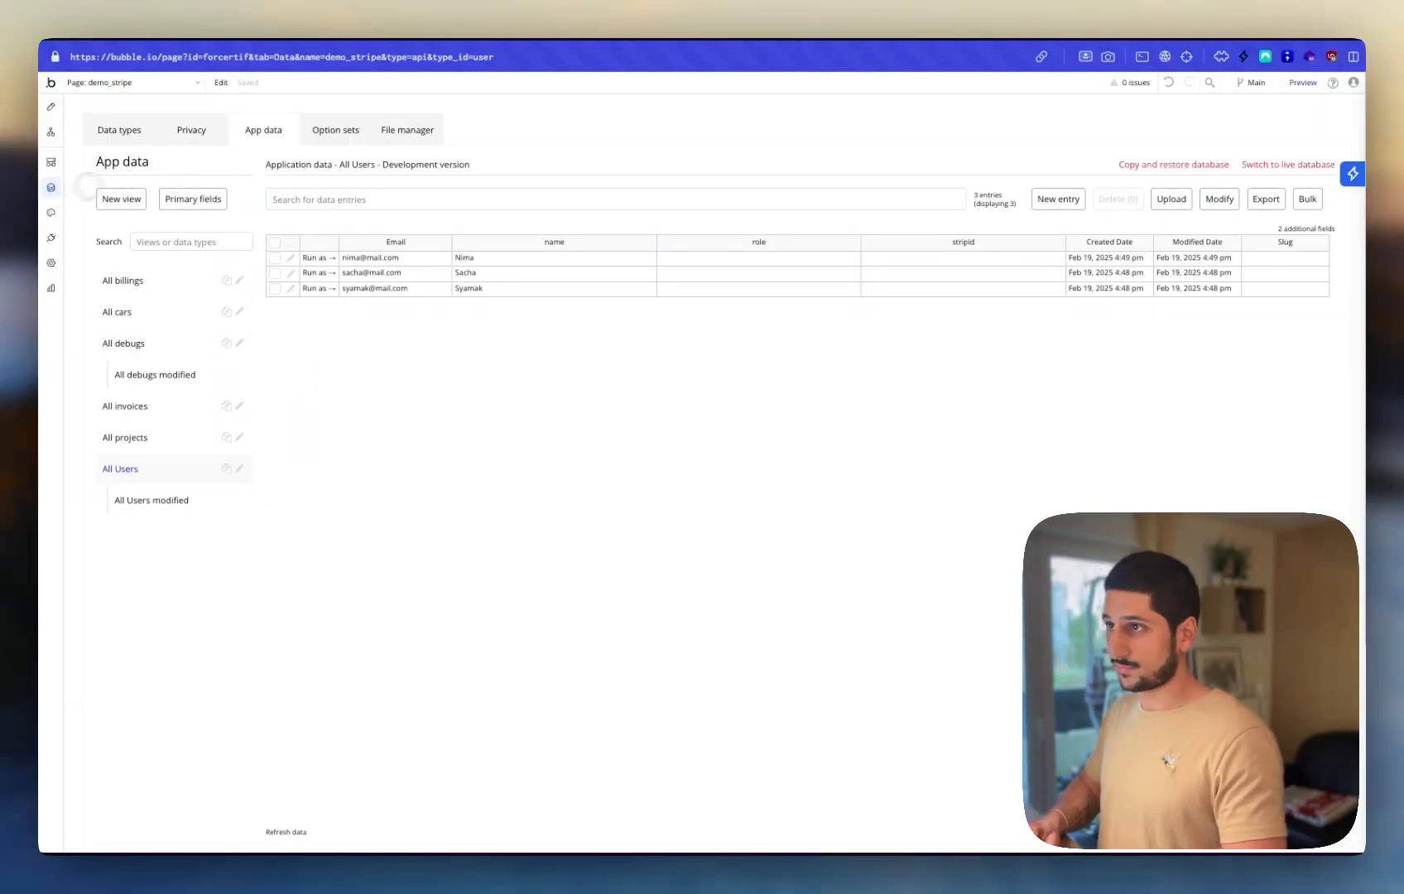
left_click(193, 130)
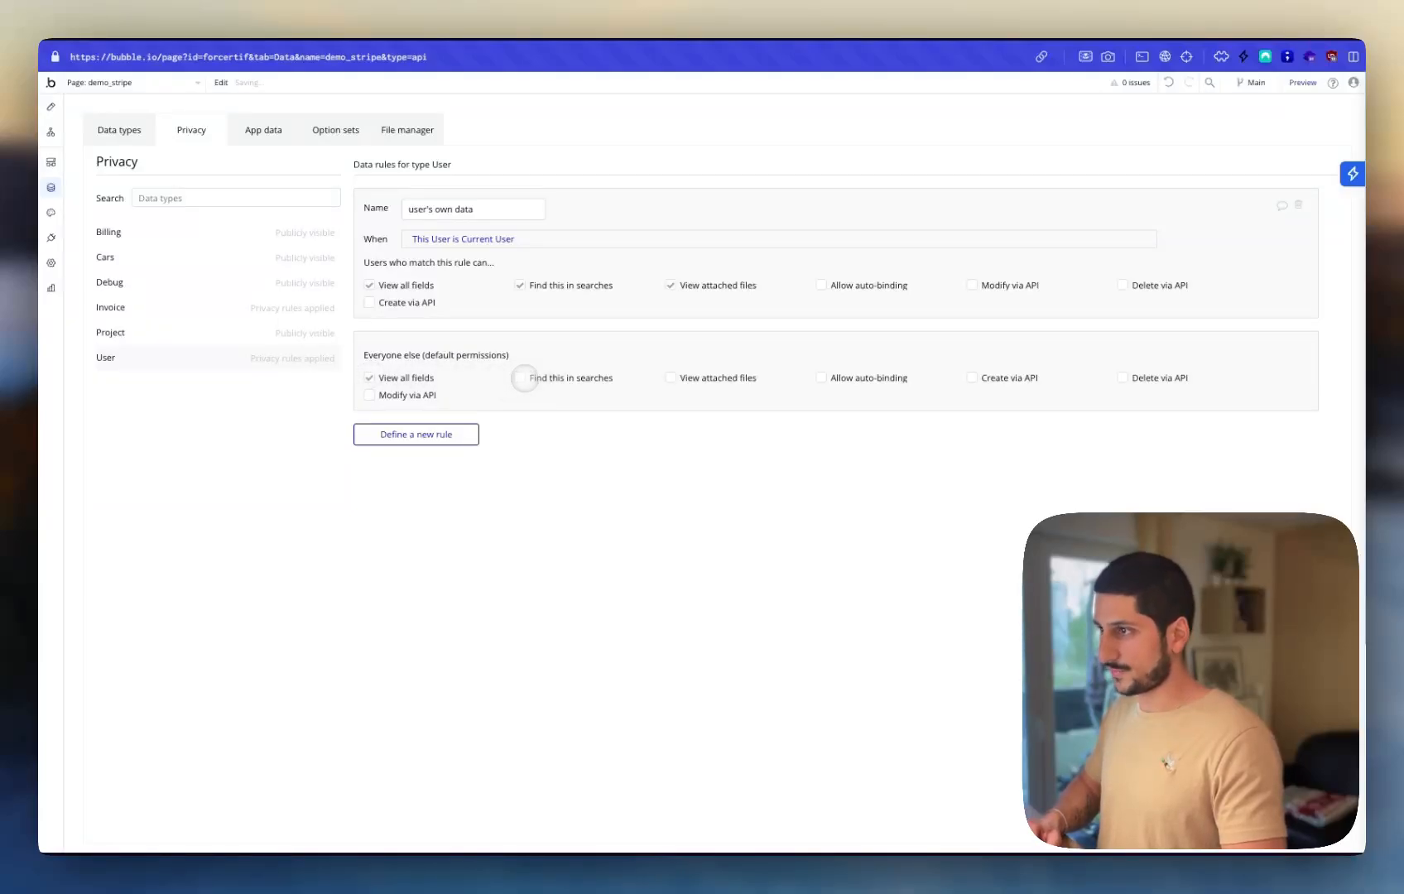
left_click(370, 377)
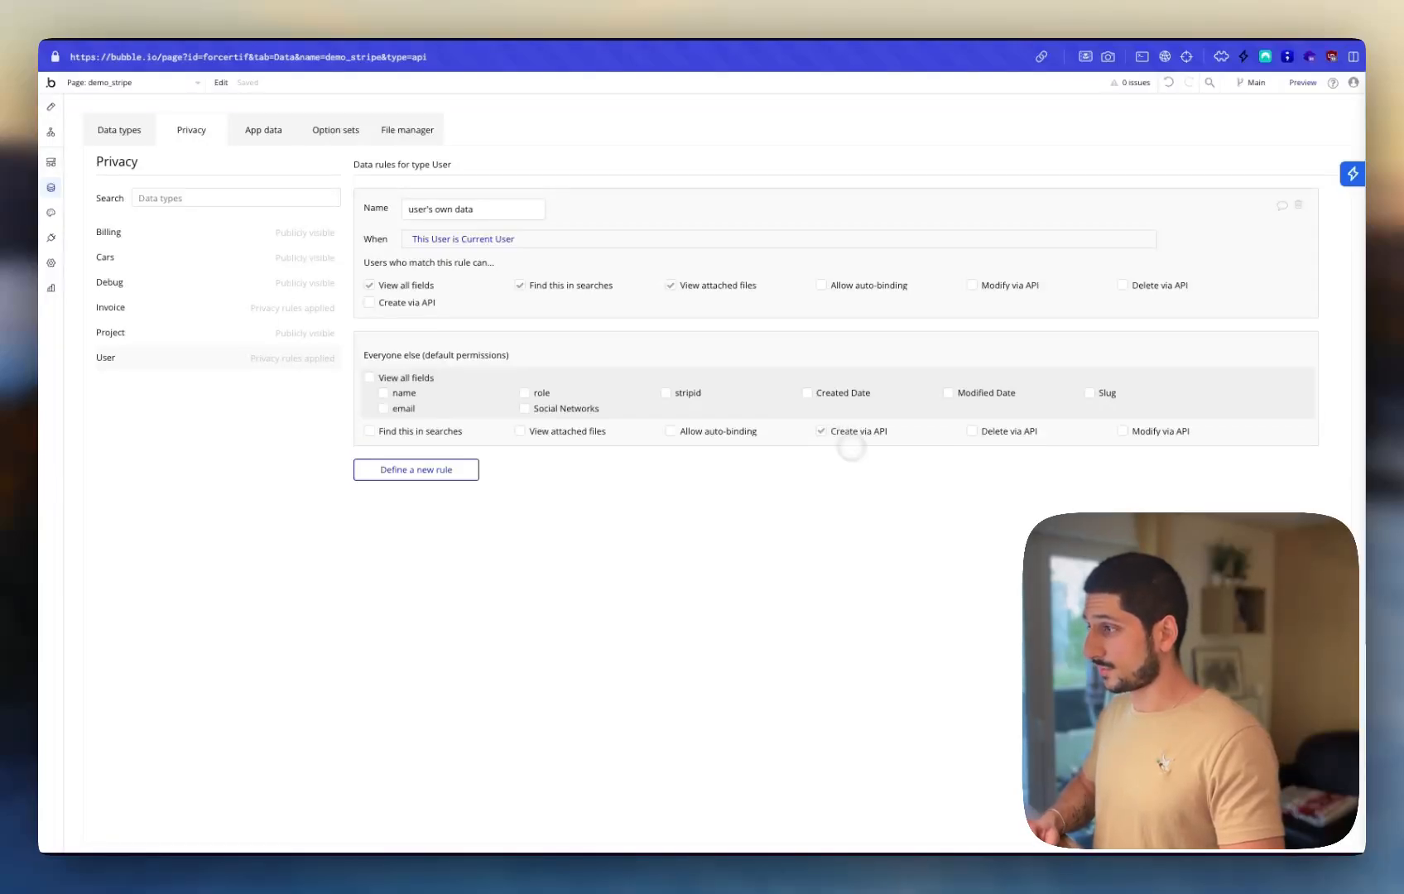
In Postman, change the user endpoint request to POST and open its raw JSON body
key("super+Tab")
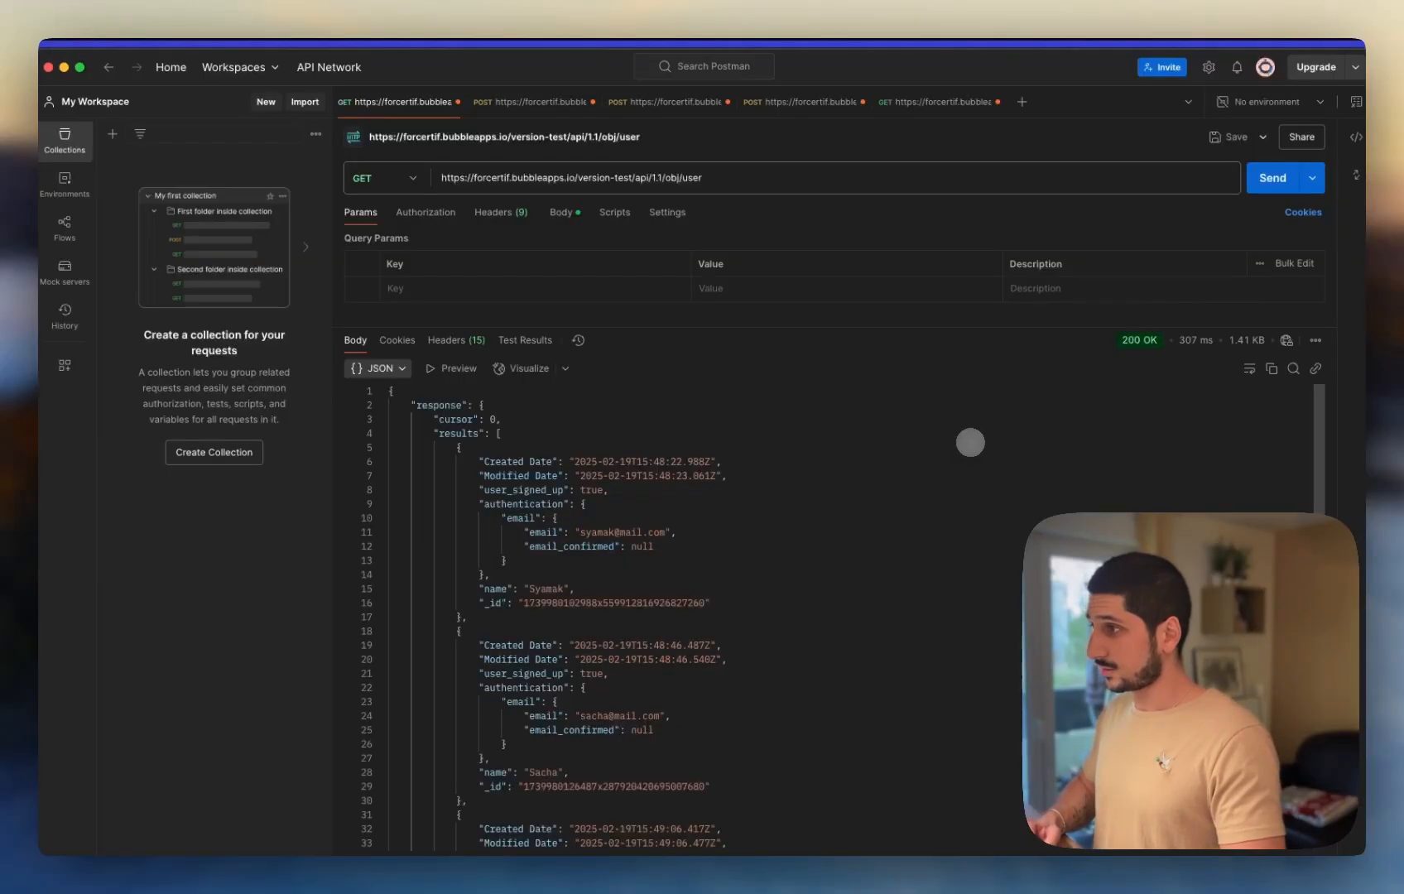
left_click(405, 184)
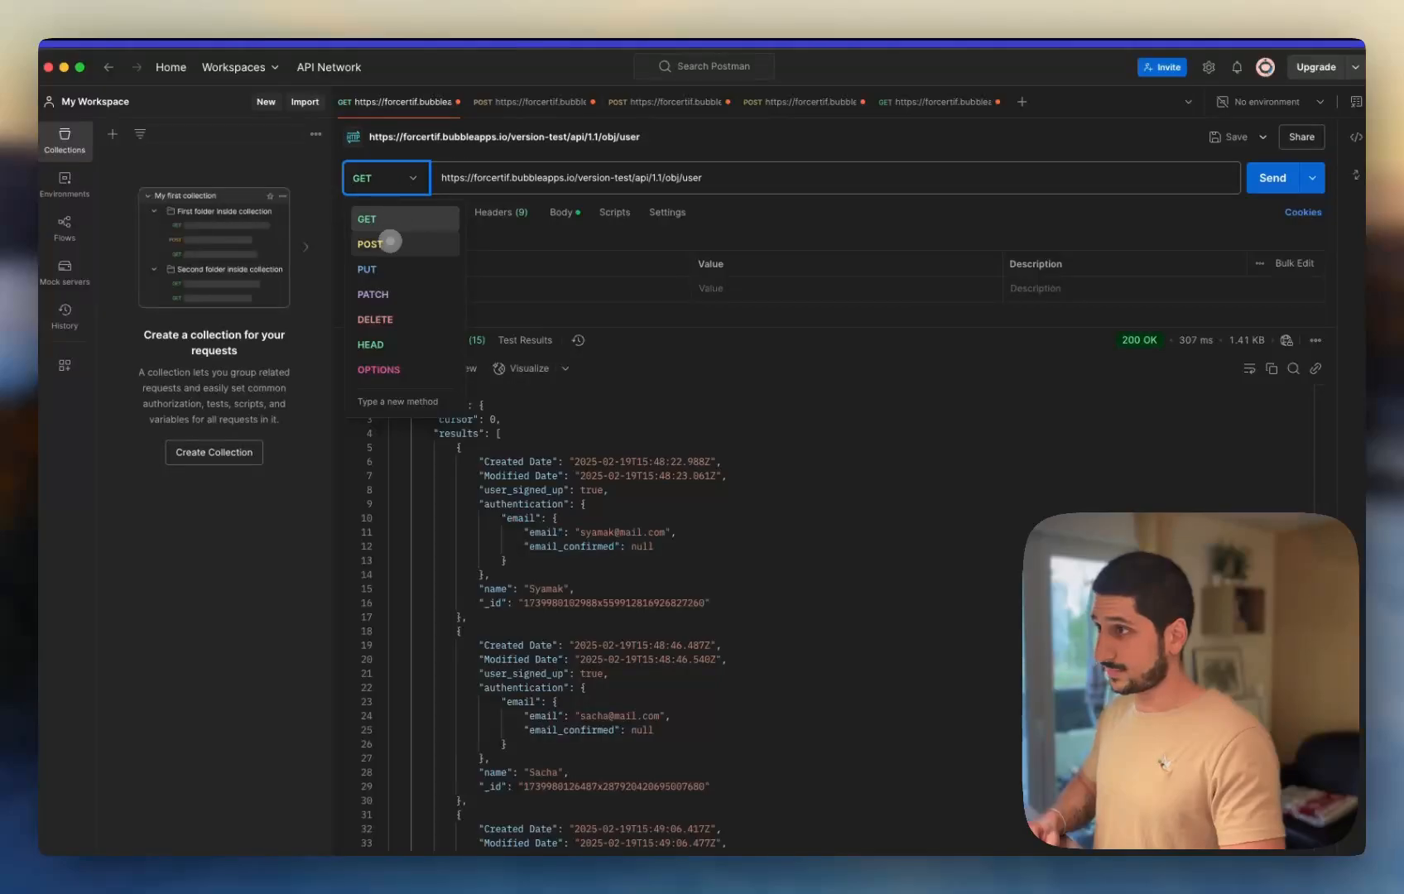
left_click(382, 243)
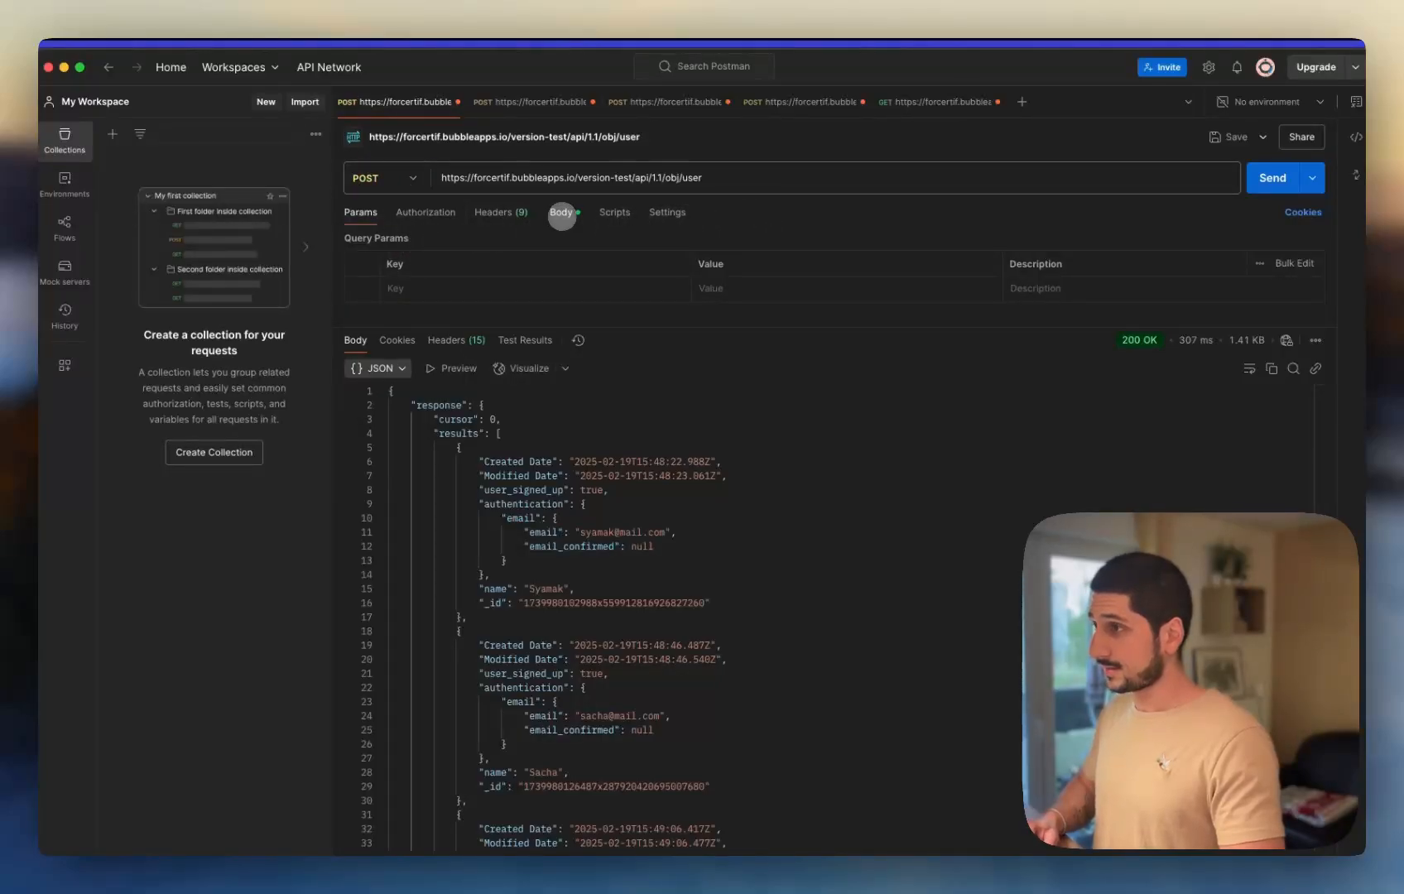
left_click(576, 212)
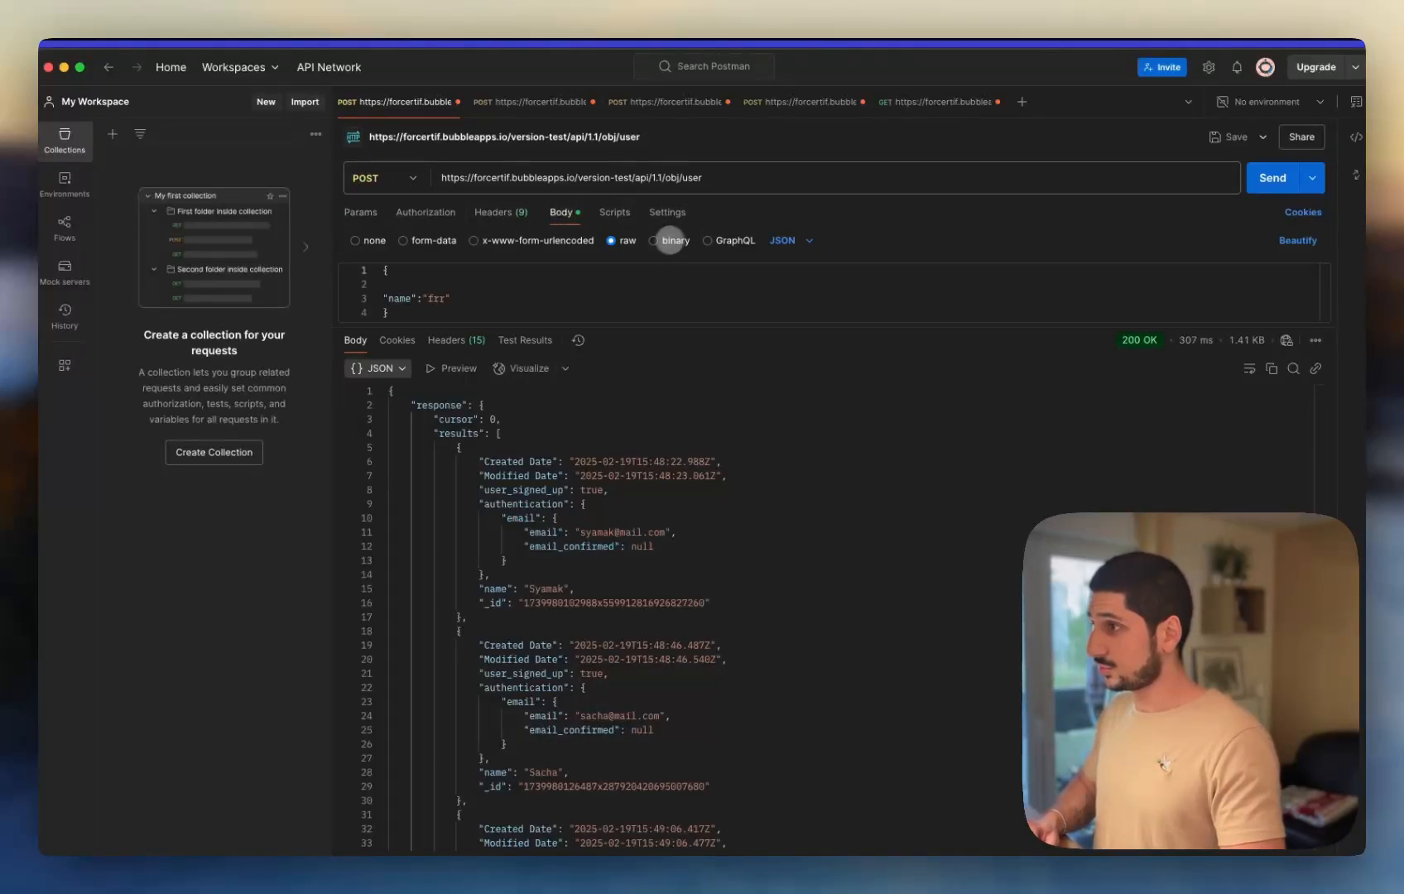
left_click(782, 240)
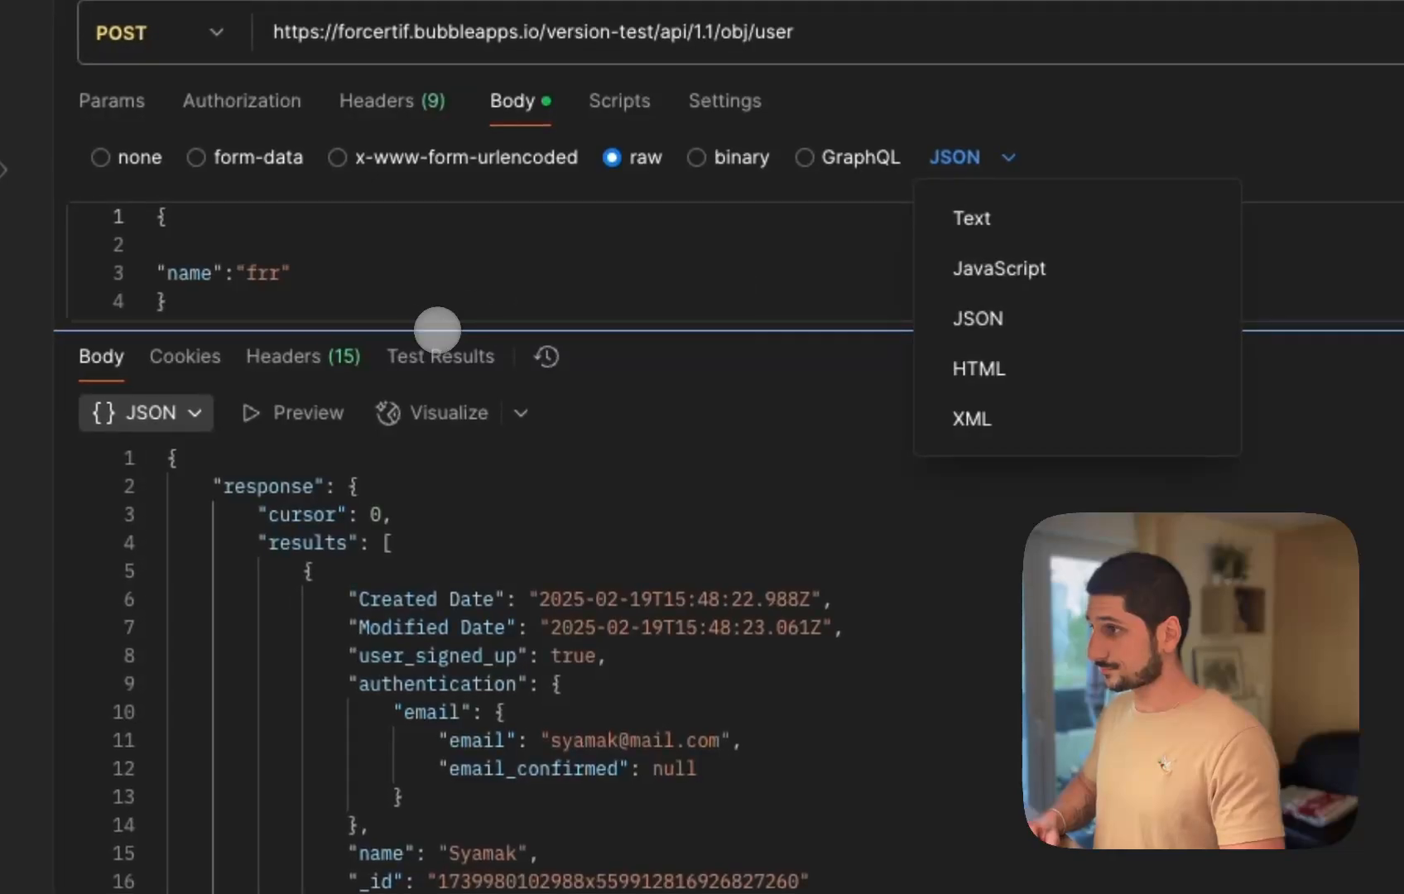
Replace the name pair in the request body with an "email" key holding a test e-mail address
left_click_drag(445, 328, 448, 781)
left_click(308, 405)
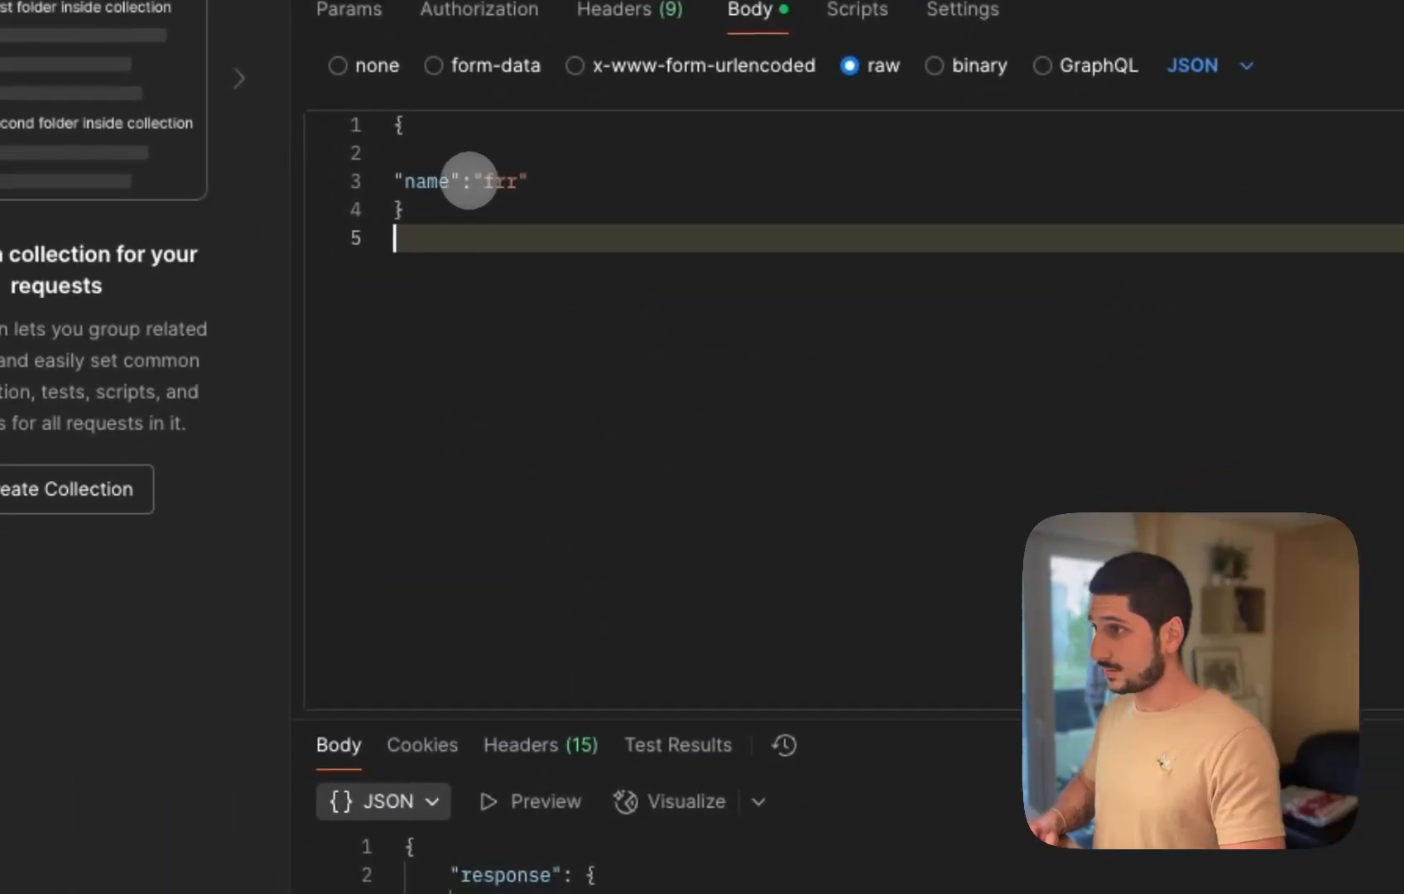
double_click(418, 186)
type("email")
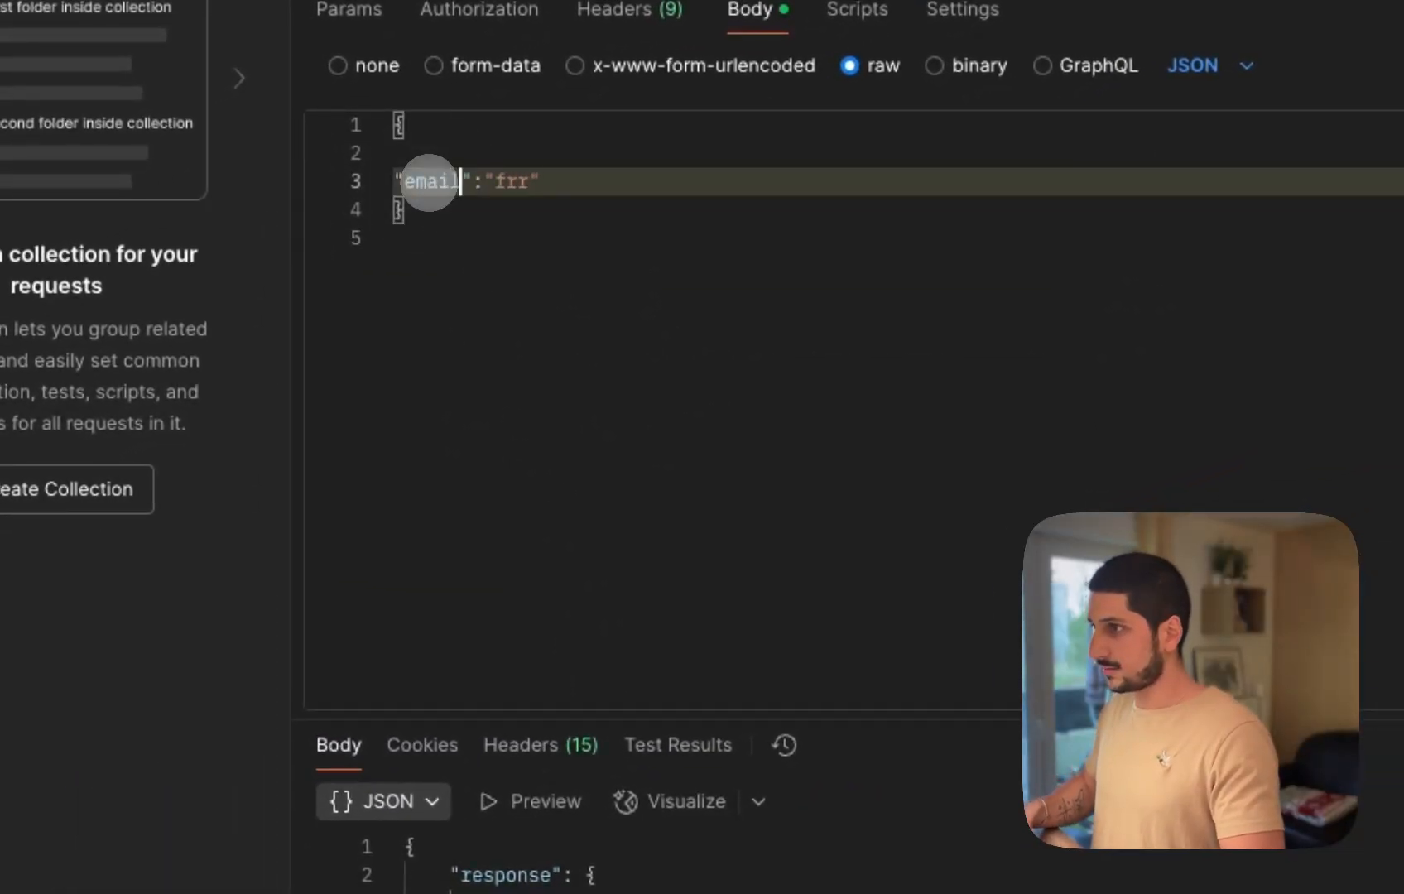
key("super+Right")
key("Left")
key("BackSpace")
key("BackSpace")
key("BackSpace")
type("test@mail.c")
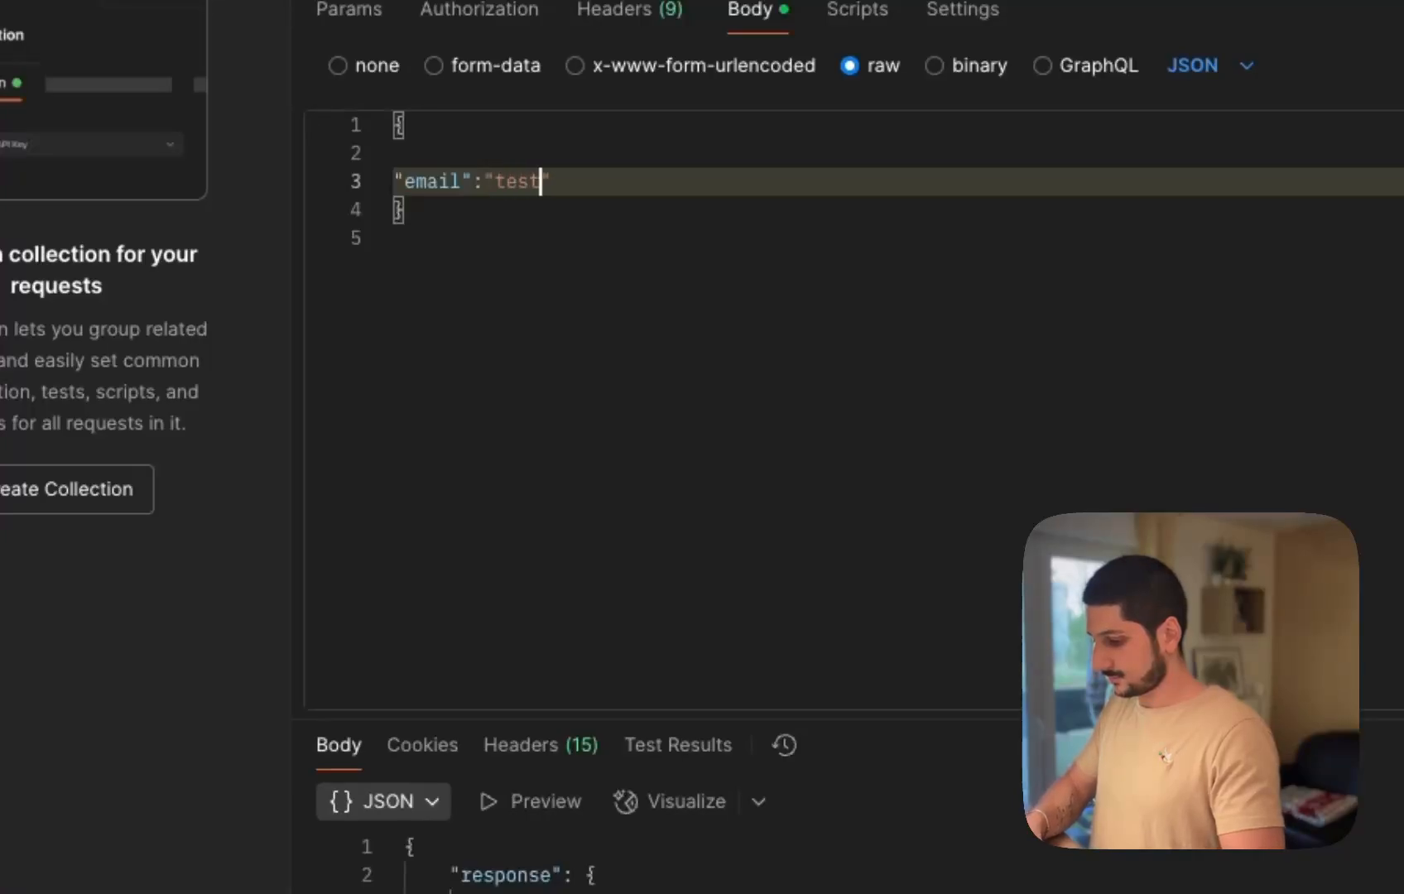
type("om")
key("Right")
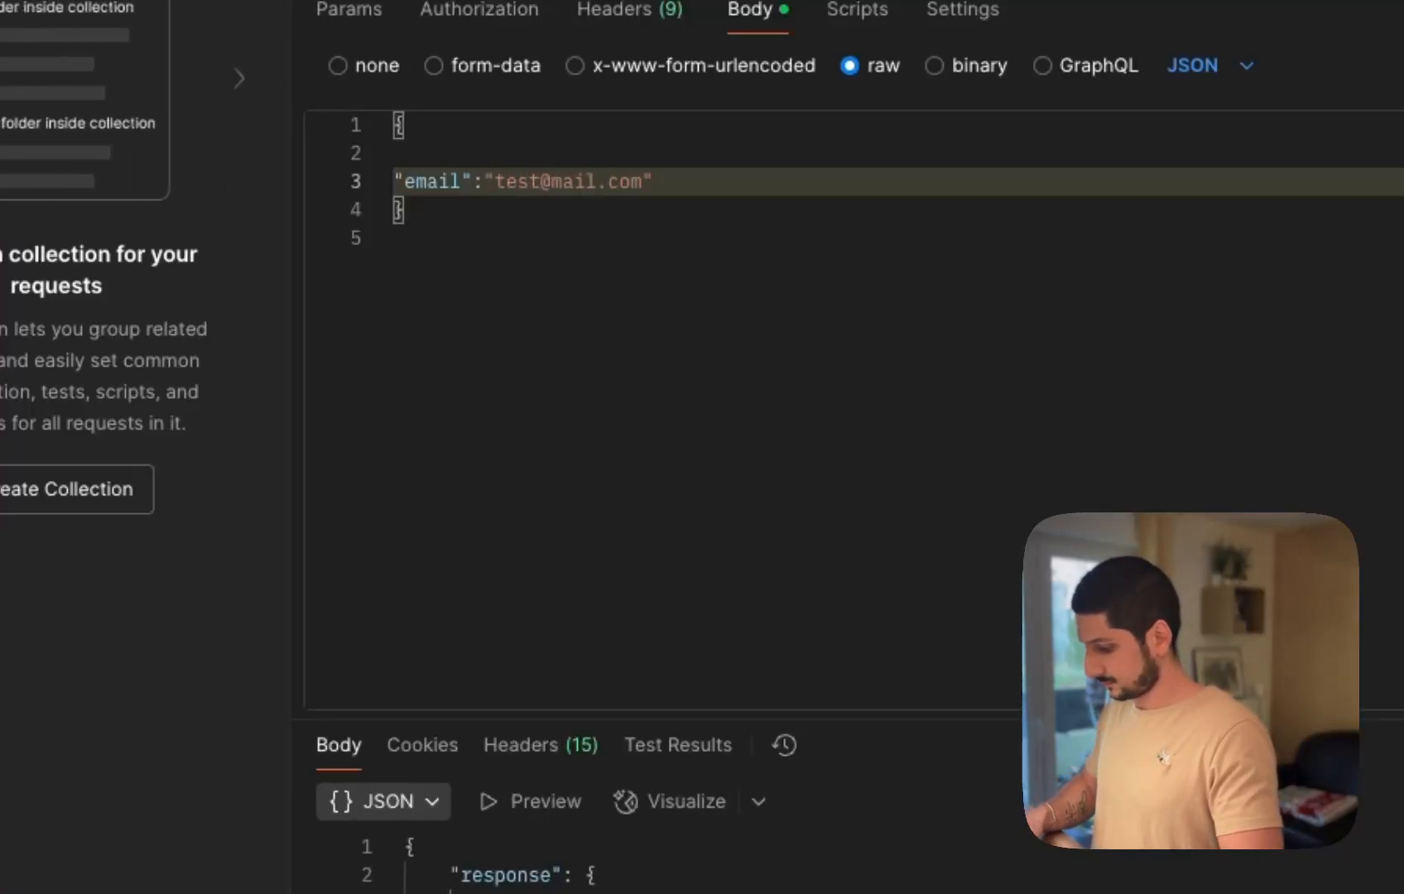
Add a comma after the email pair in the request body and duplicate that line directly below it
type(",")
key("super+shift+Left")
key("super+c")
key("Right")
key("Return")
key("super+v")
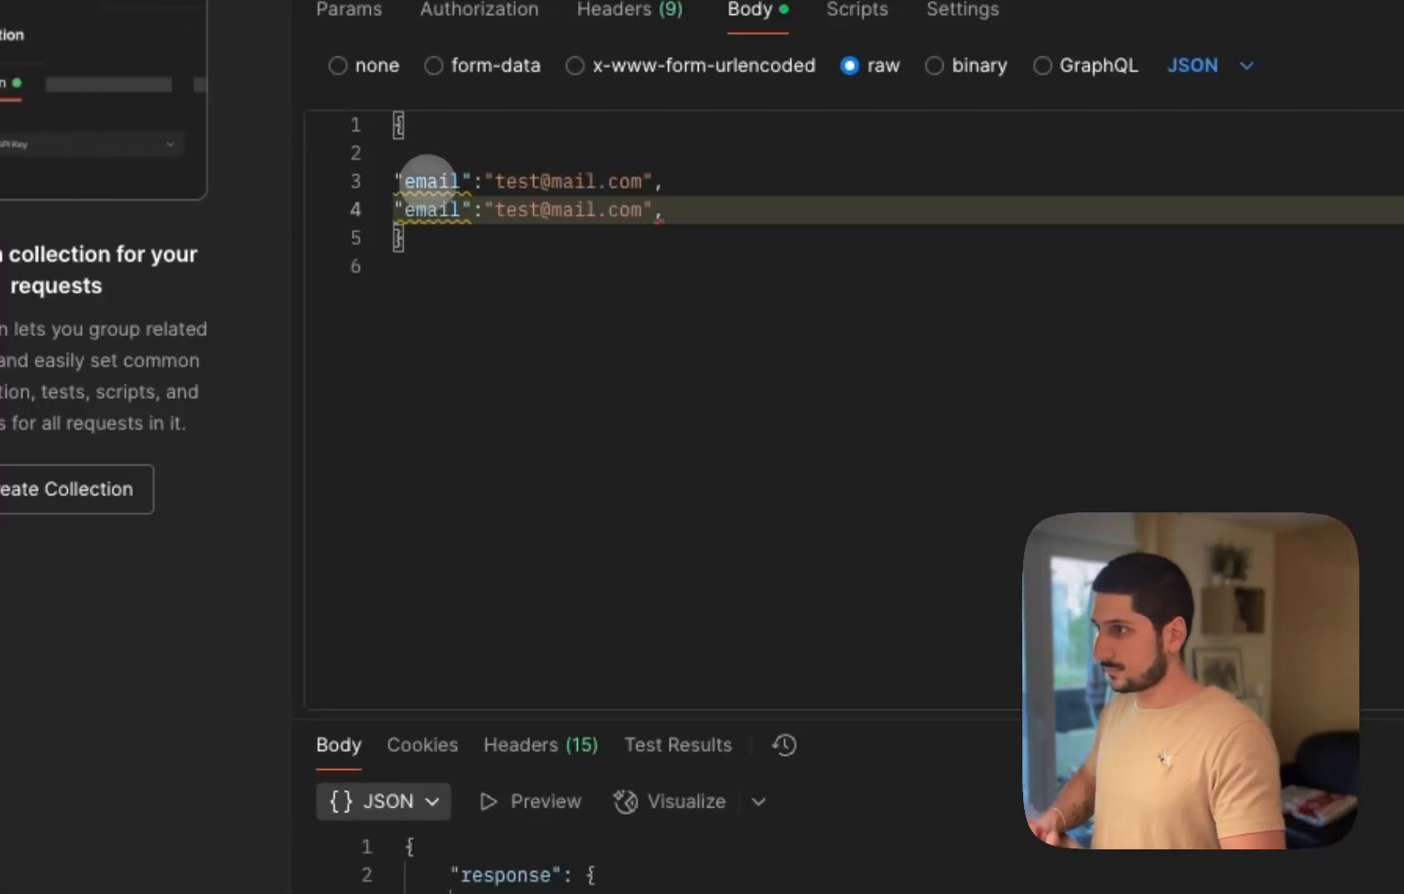
Rename the key of the duplicated pair in the request body to "nom"
left_click(427, 208)
double_click(427, 209)
type("no")
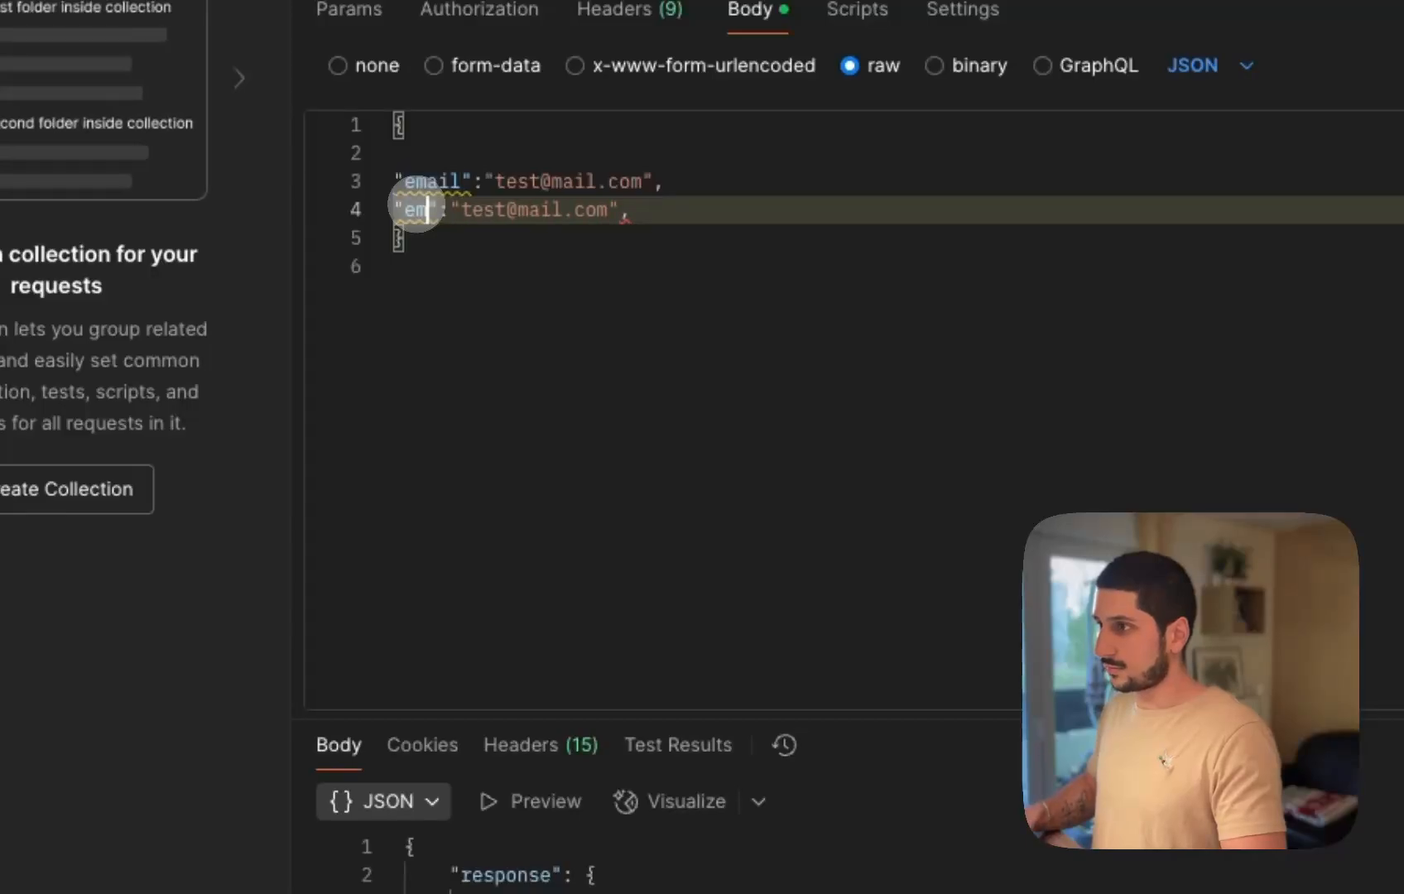
type("p")
key("BackSpace")
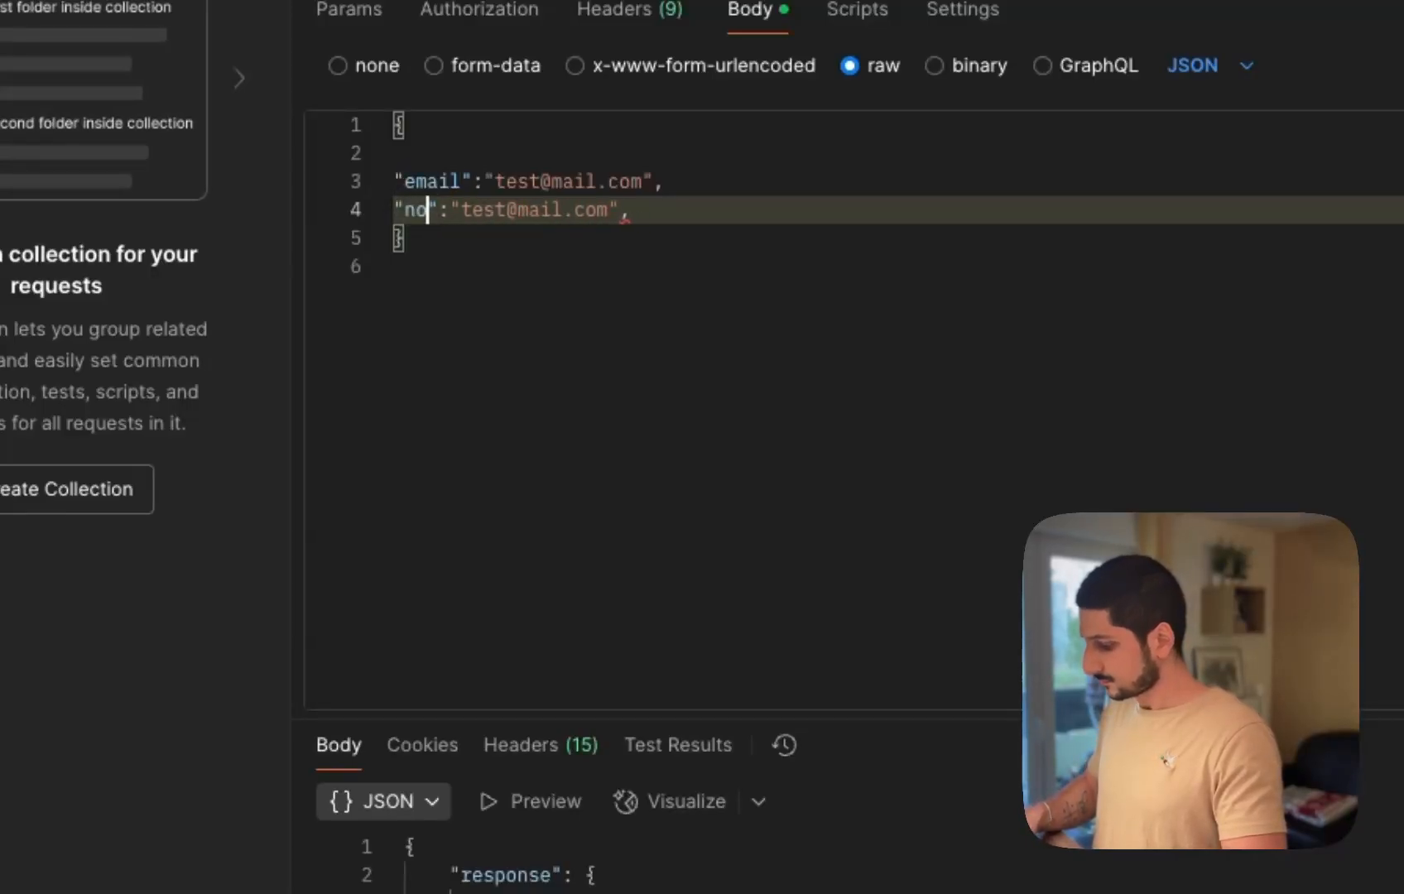
type("m")
Replace the value of the "nom" pair with "test" and remove the trailing comma after it
key("Right")
key("Right")
key("Right")
key("shift+Right")
key("shift+Right")
key("shift+Right")
key("shift+Right")
key("shift+Right")
key("shift+Right")
key("shift+Right")
key("shift+Right")
key("shift+Right")
key("shift+Right")
key("shift+Right")
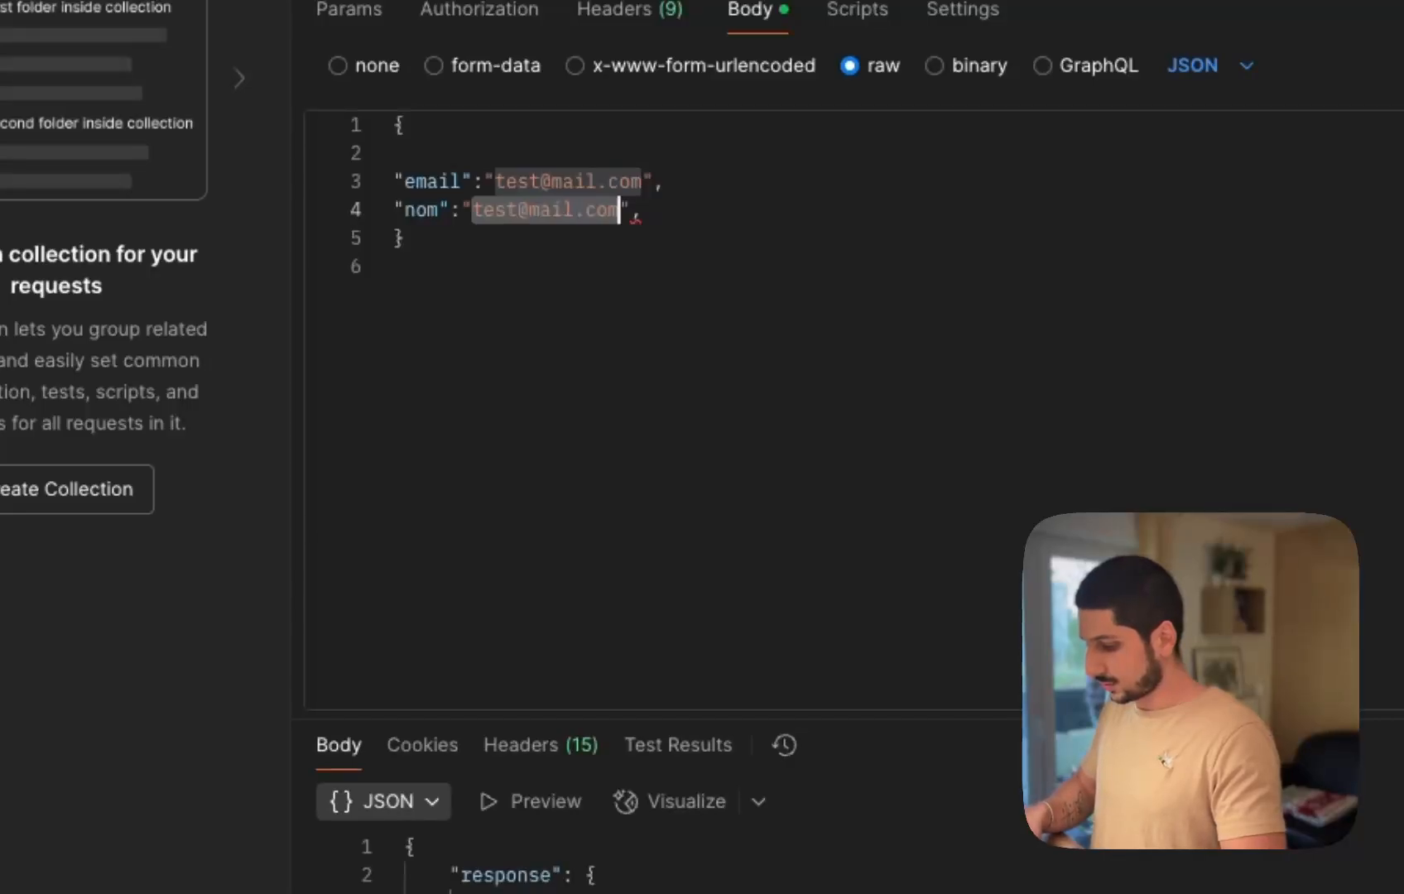
key("Escape")
type("test")
key("End")
key("BackSpace")
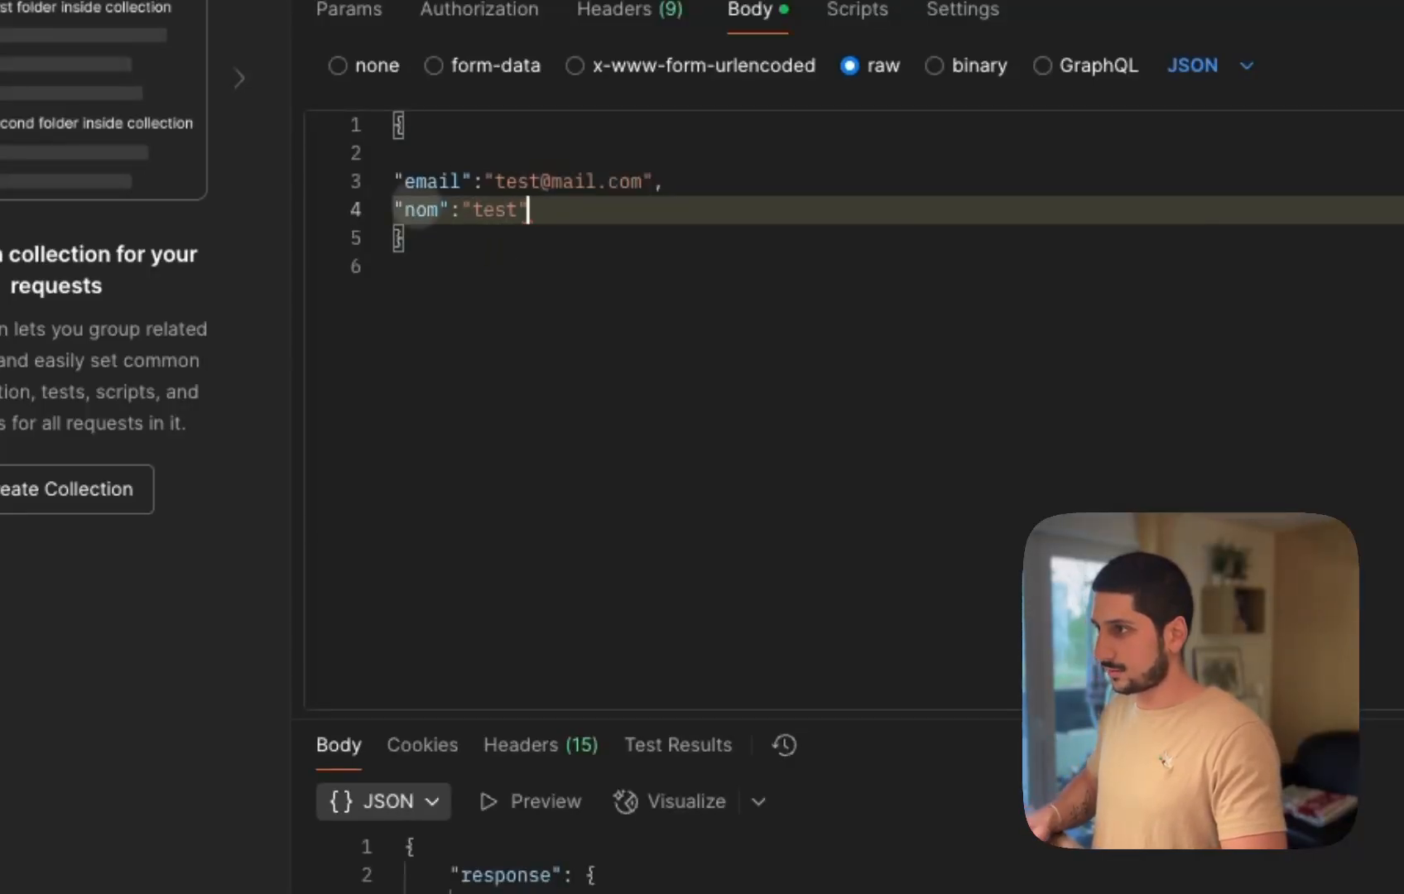
Delete the email pair from the request body, leaving its line blank above the "nom" pair
left_click(671, 186)
key("shift+Home")
key("BackSpace")
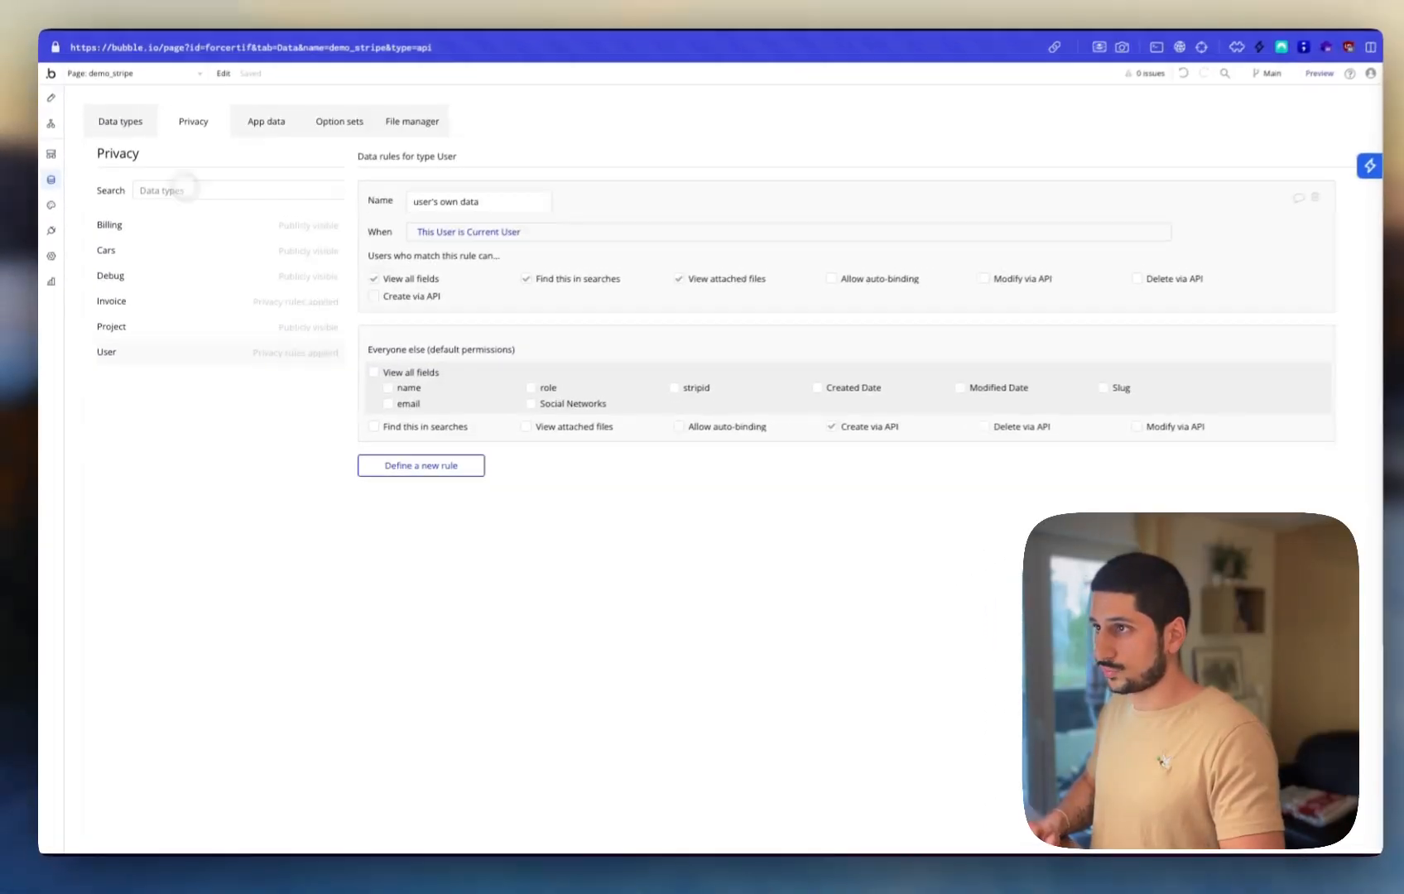
Check the User type's field names in Bubble, and in Postman rename the "nom" key to "name" and send the request
left_click(120, 121)
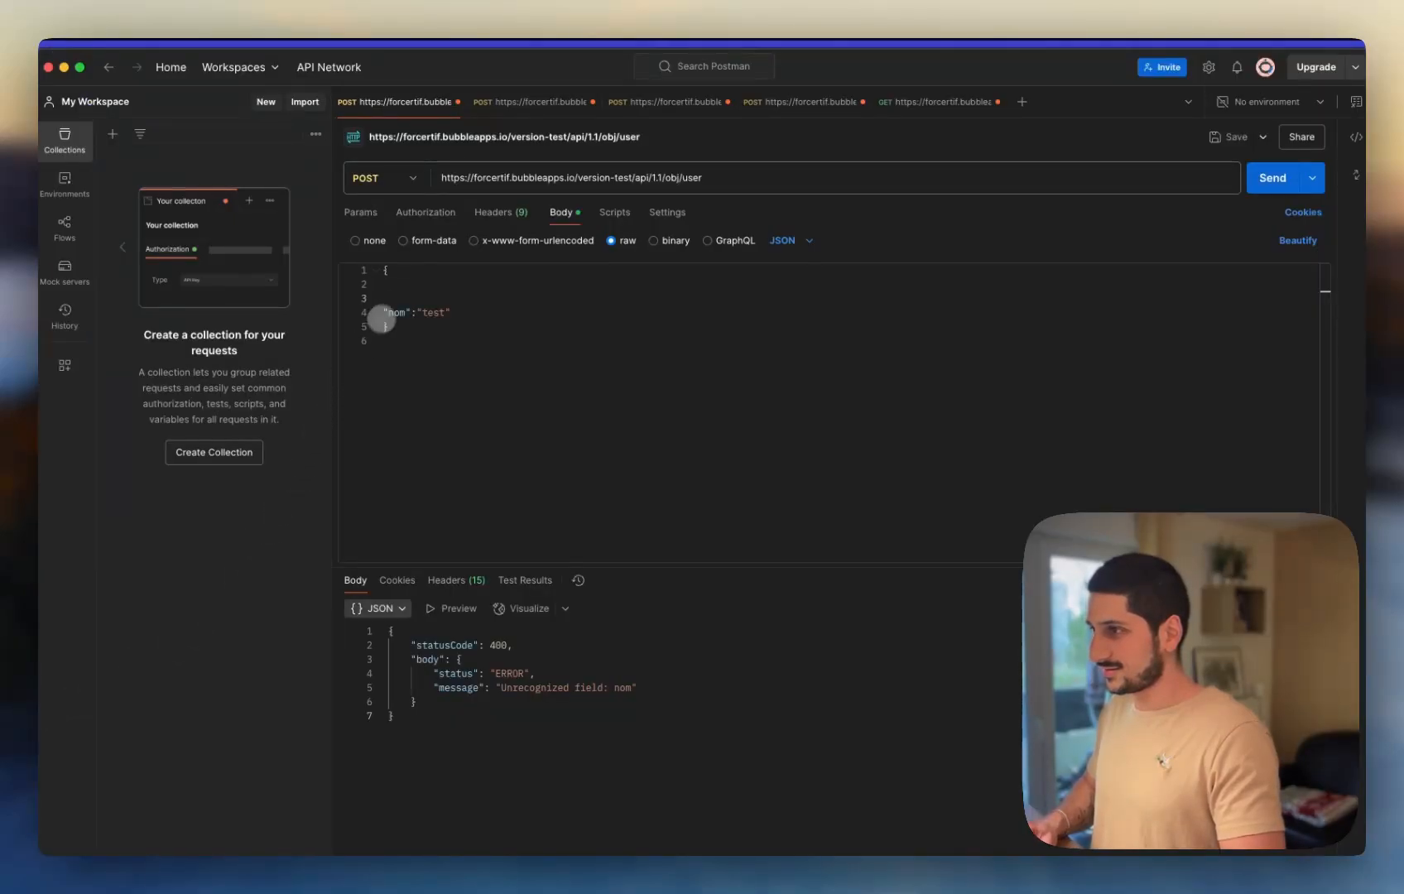
left_click(396, 312)
type("ame")
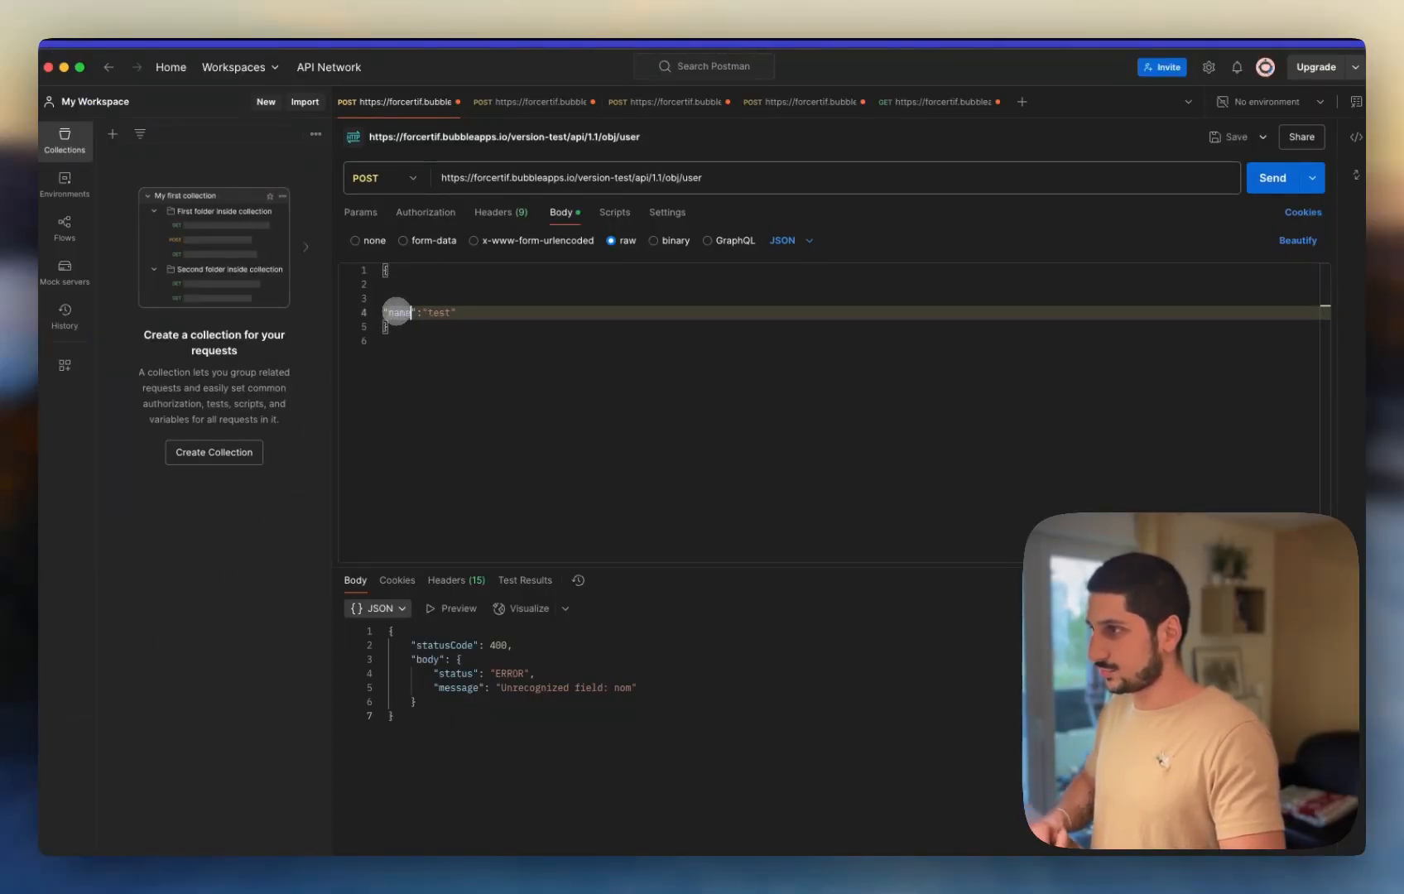
left_click(1272, 177)
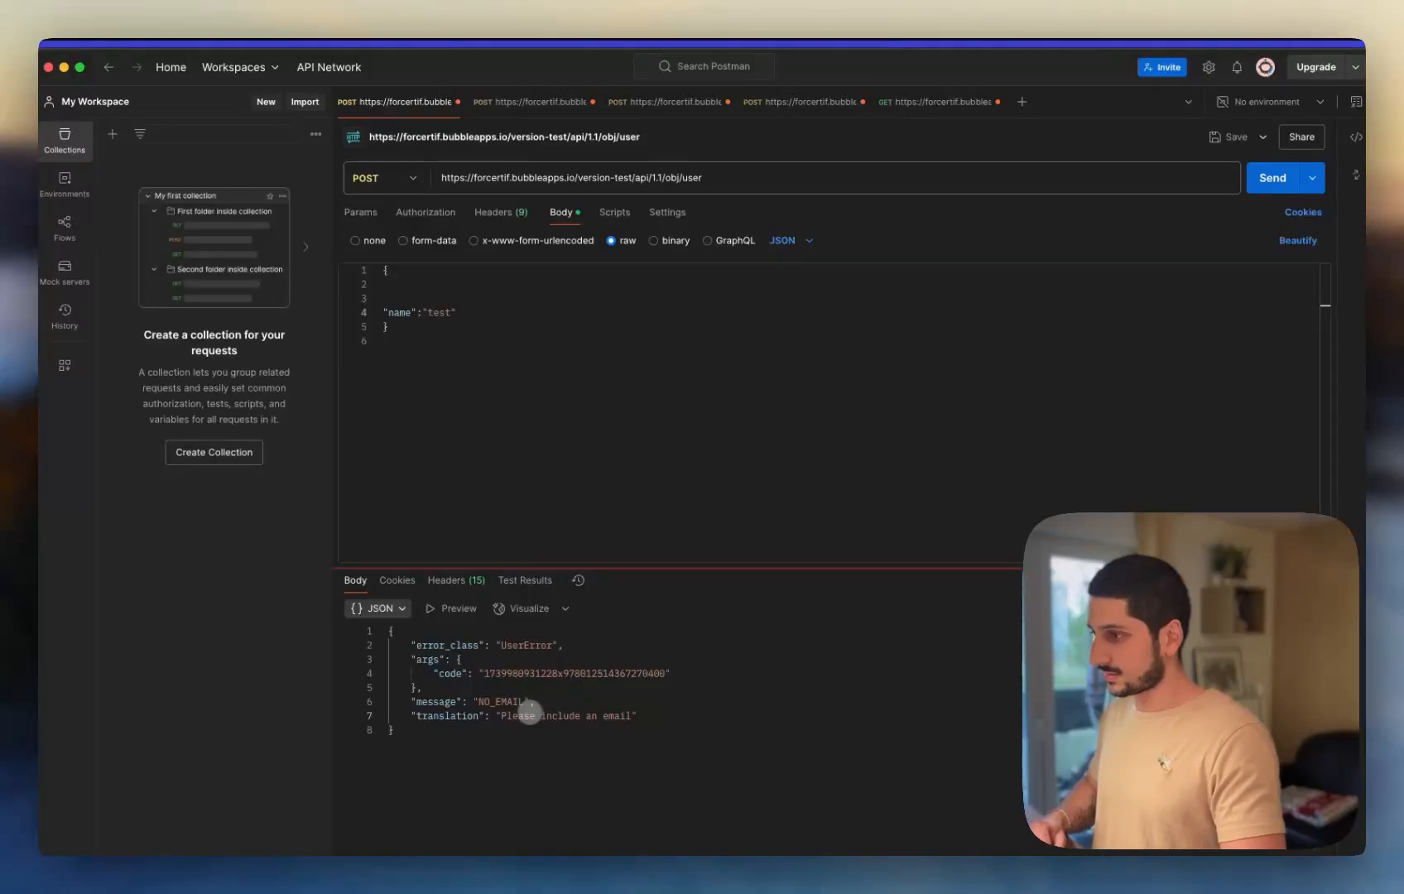
Paste the email pair back above the name pair, resend the POST request, and check the User entries in Bubble's app data
left_click_drag(513, 716, 546, 716)
left_click(402, 301)
key("super+v")
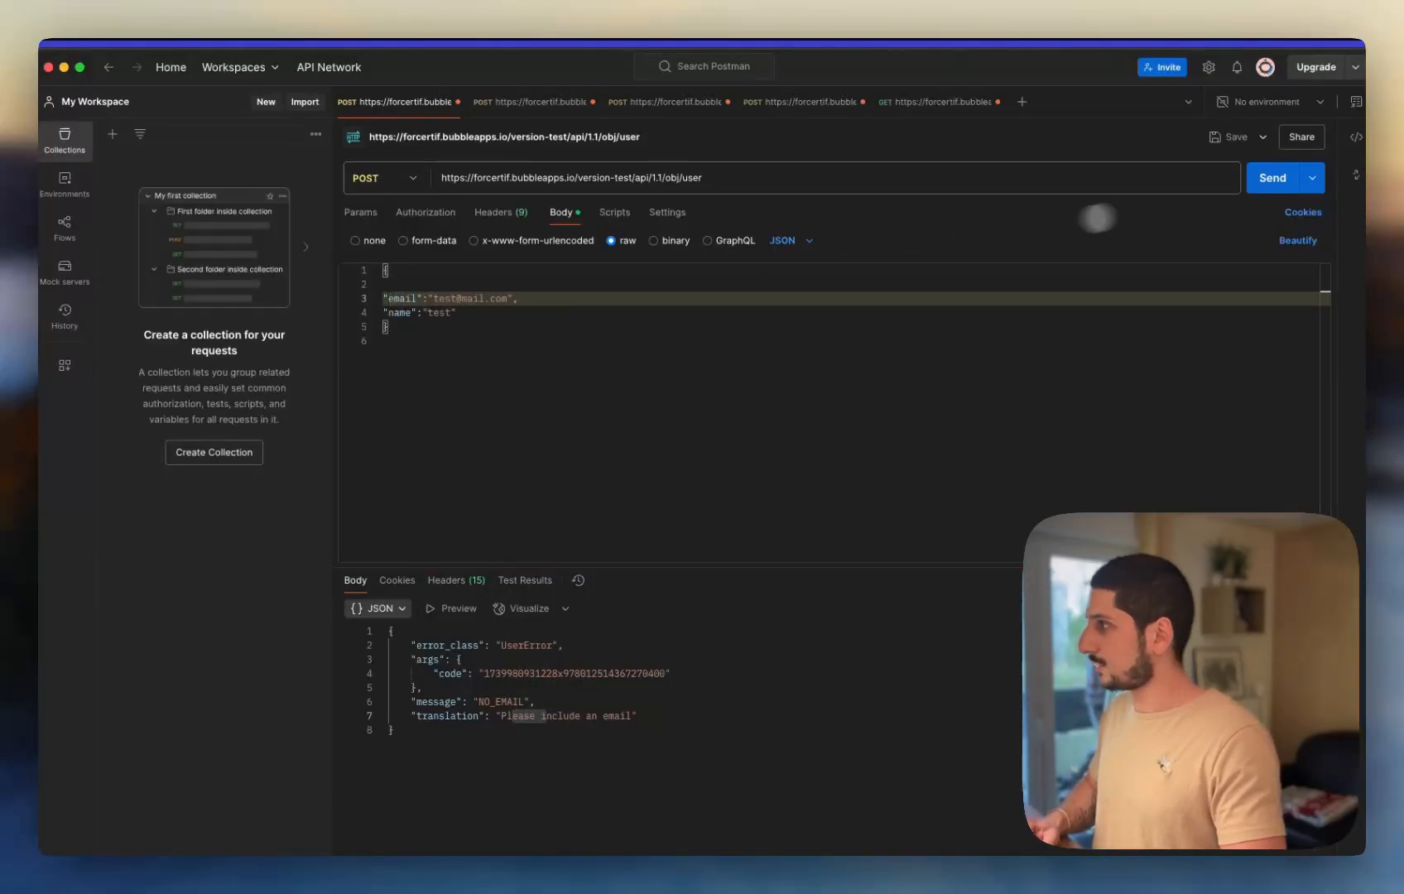
left_click(1248, 179)
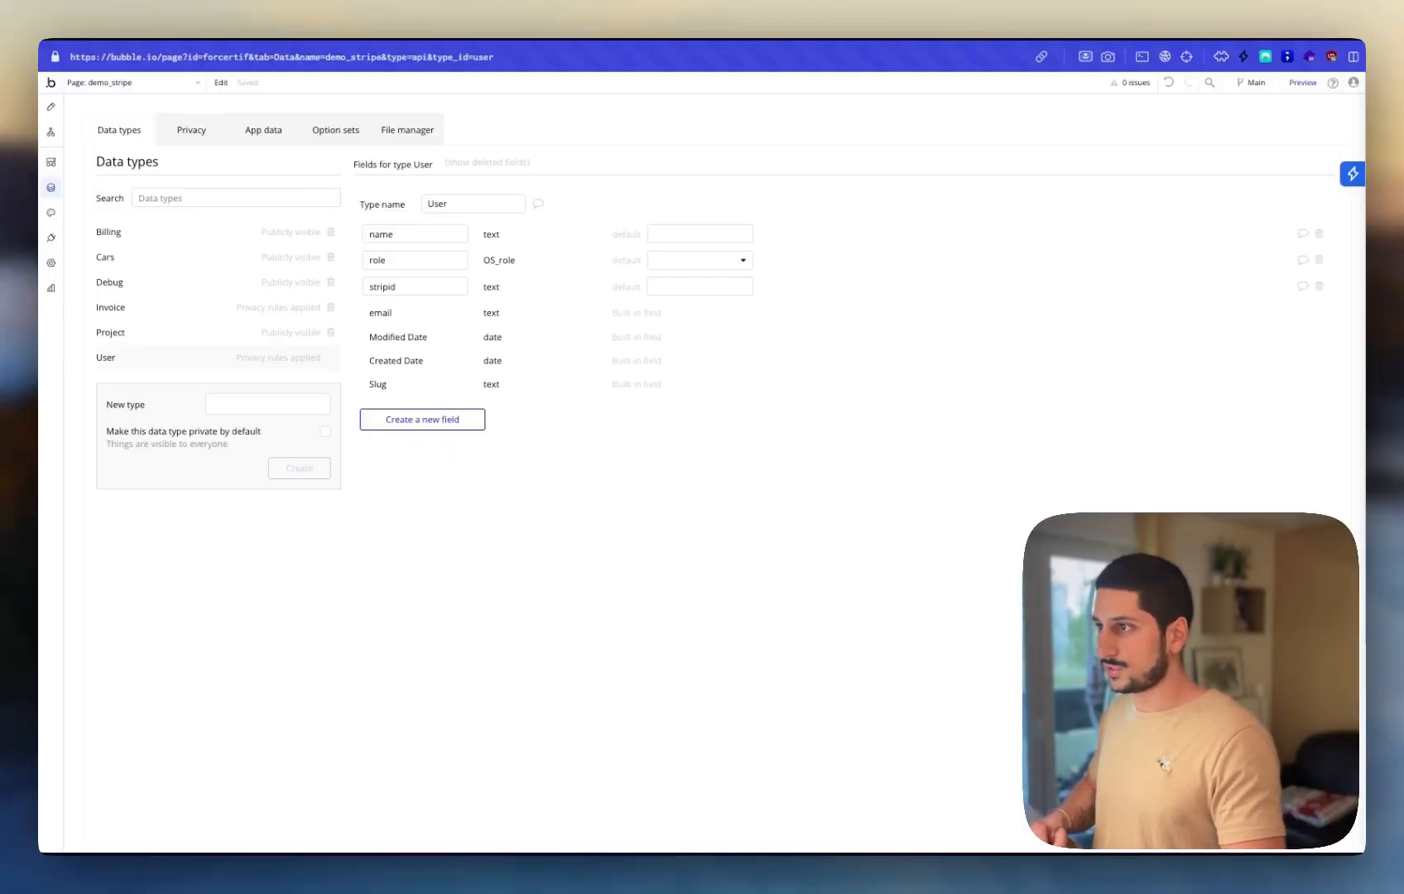
left_click(260, 134)
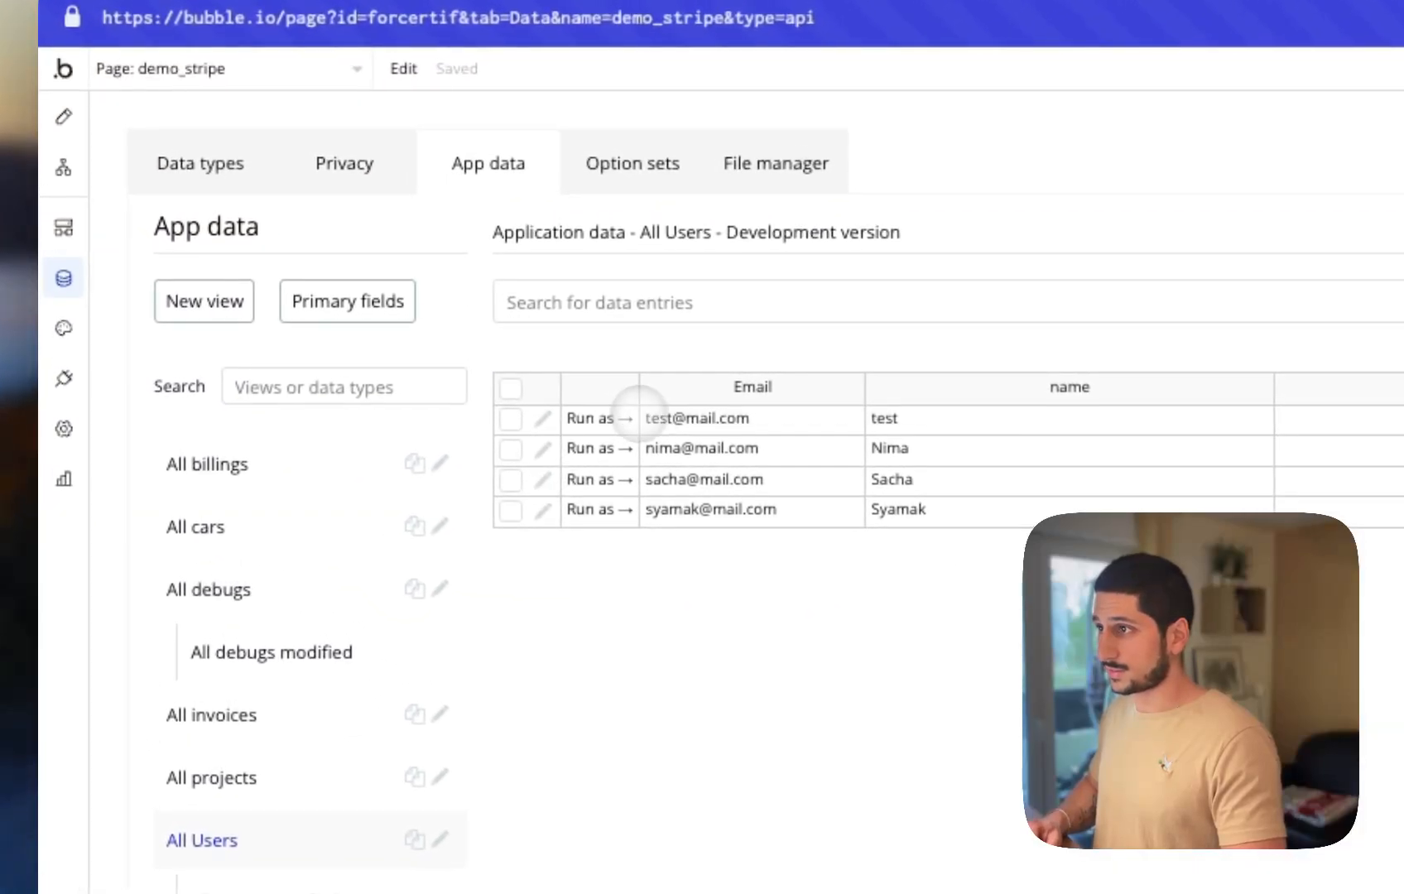
In Bubble's API settings, disable Data API access for the User type
left_click(63, 428)
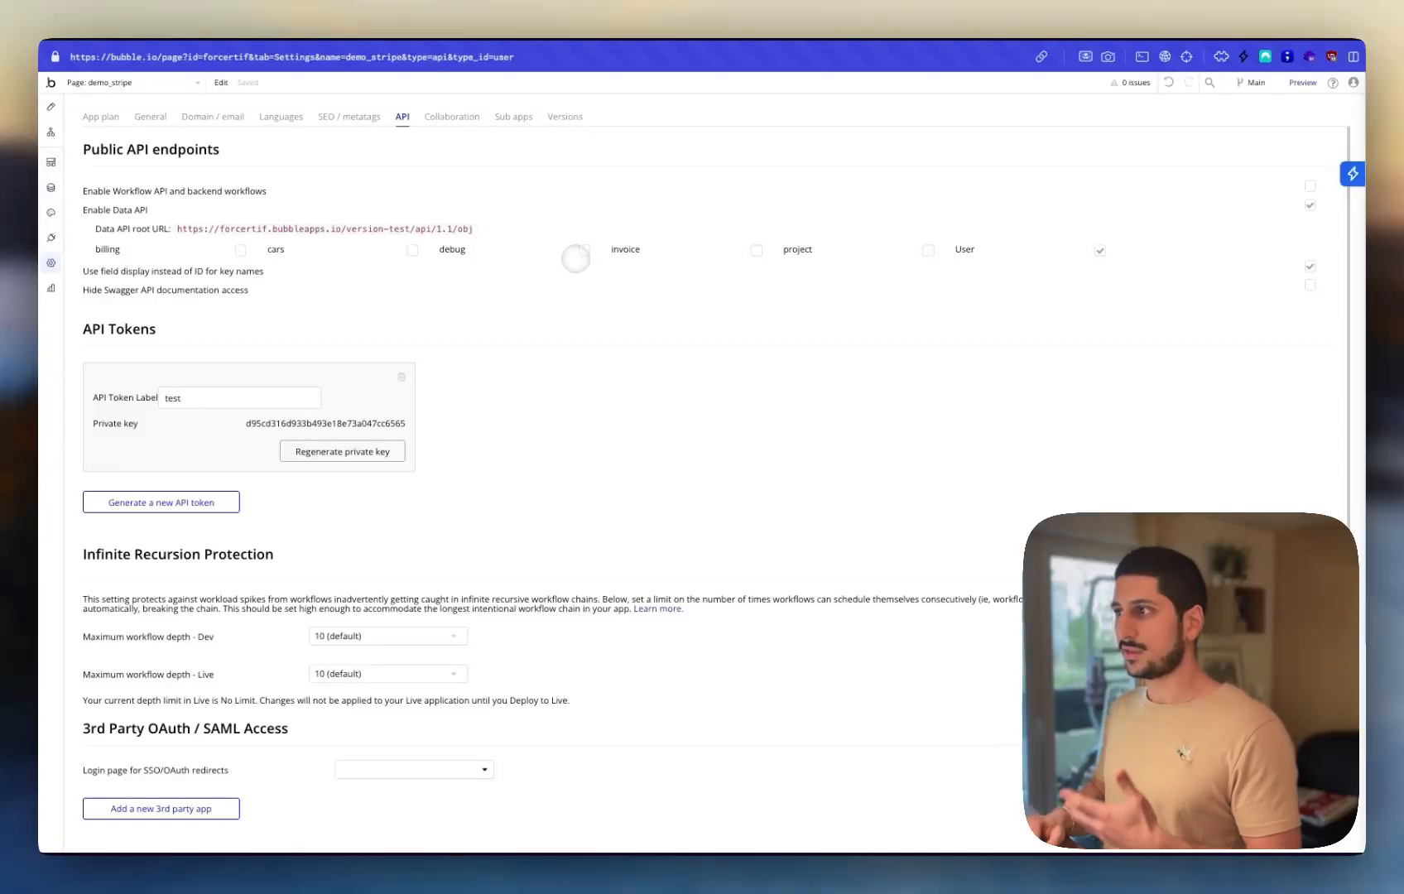
mouse_move(585, 246)
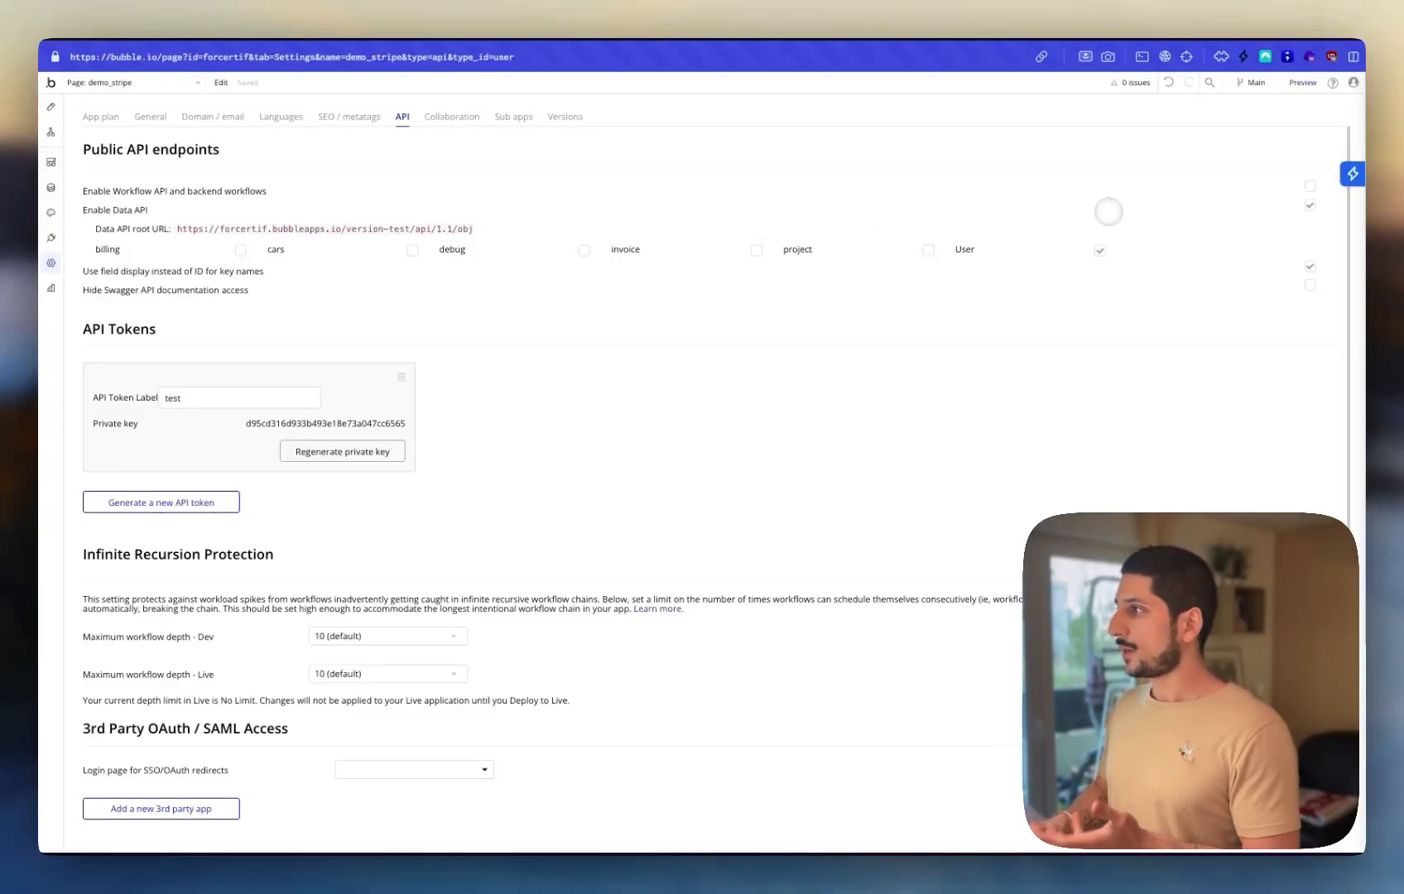
left_click(1099, 249)
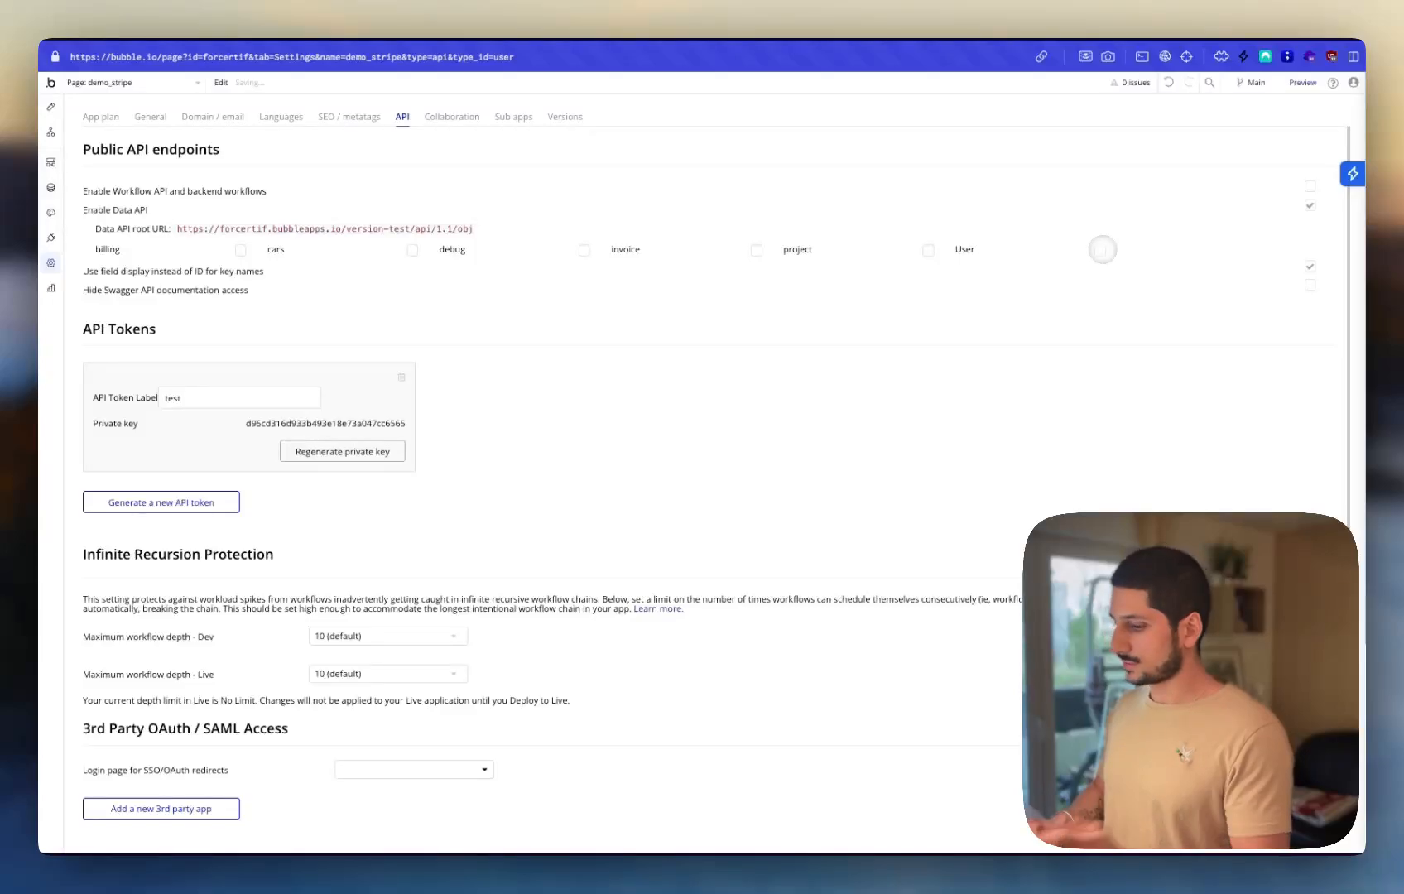
In Postman, alter the test e-mail address in the body, resend the POST request and examine the response message
key("super+Tab")
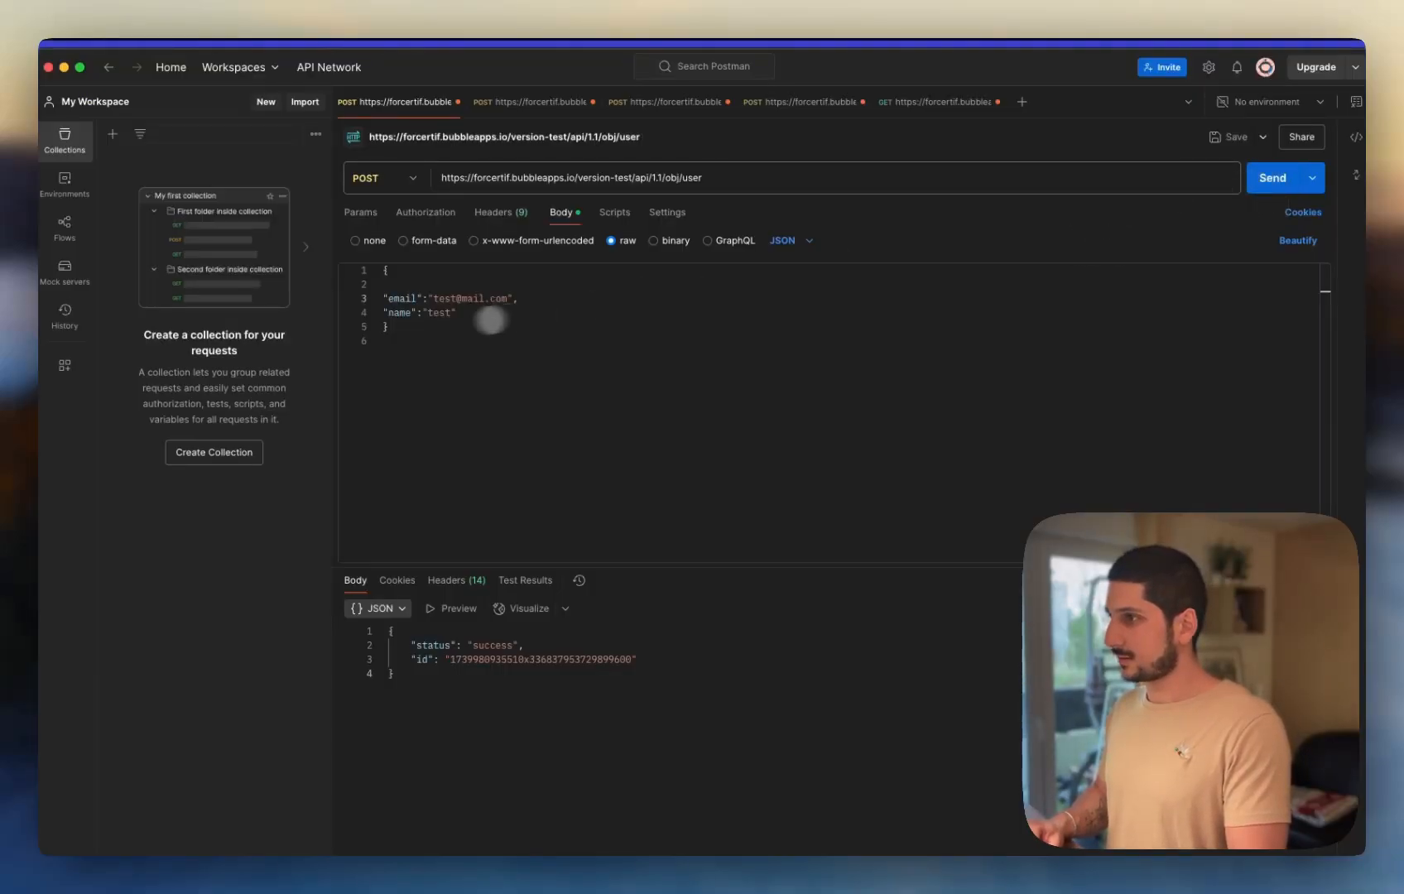
left_click(447, 298)
type("e")
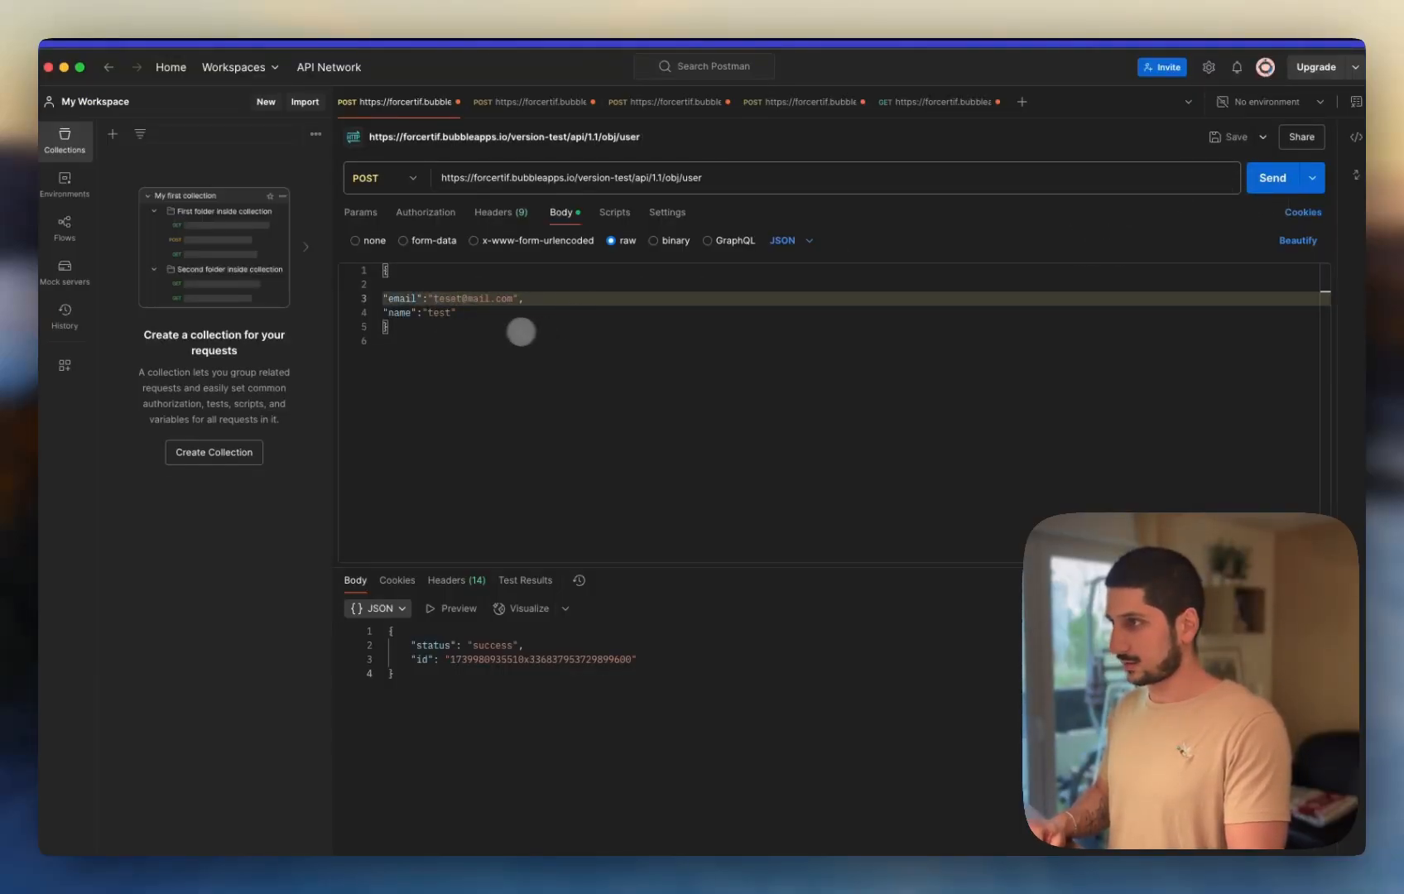
left_click(807, 354)
left_click(1256, 179)
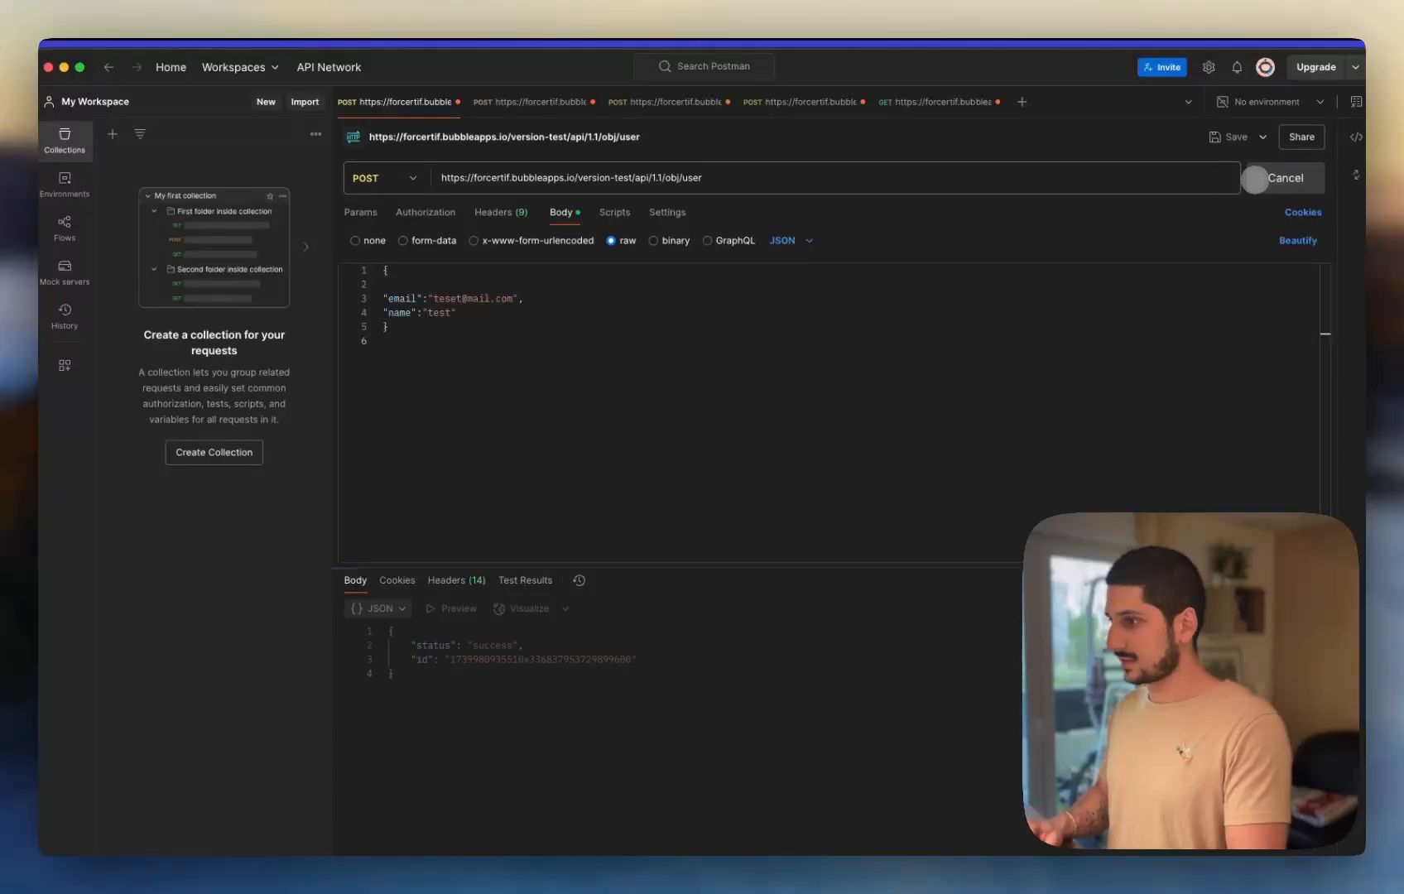
left_click_drag(513, 686, 611, 686)
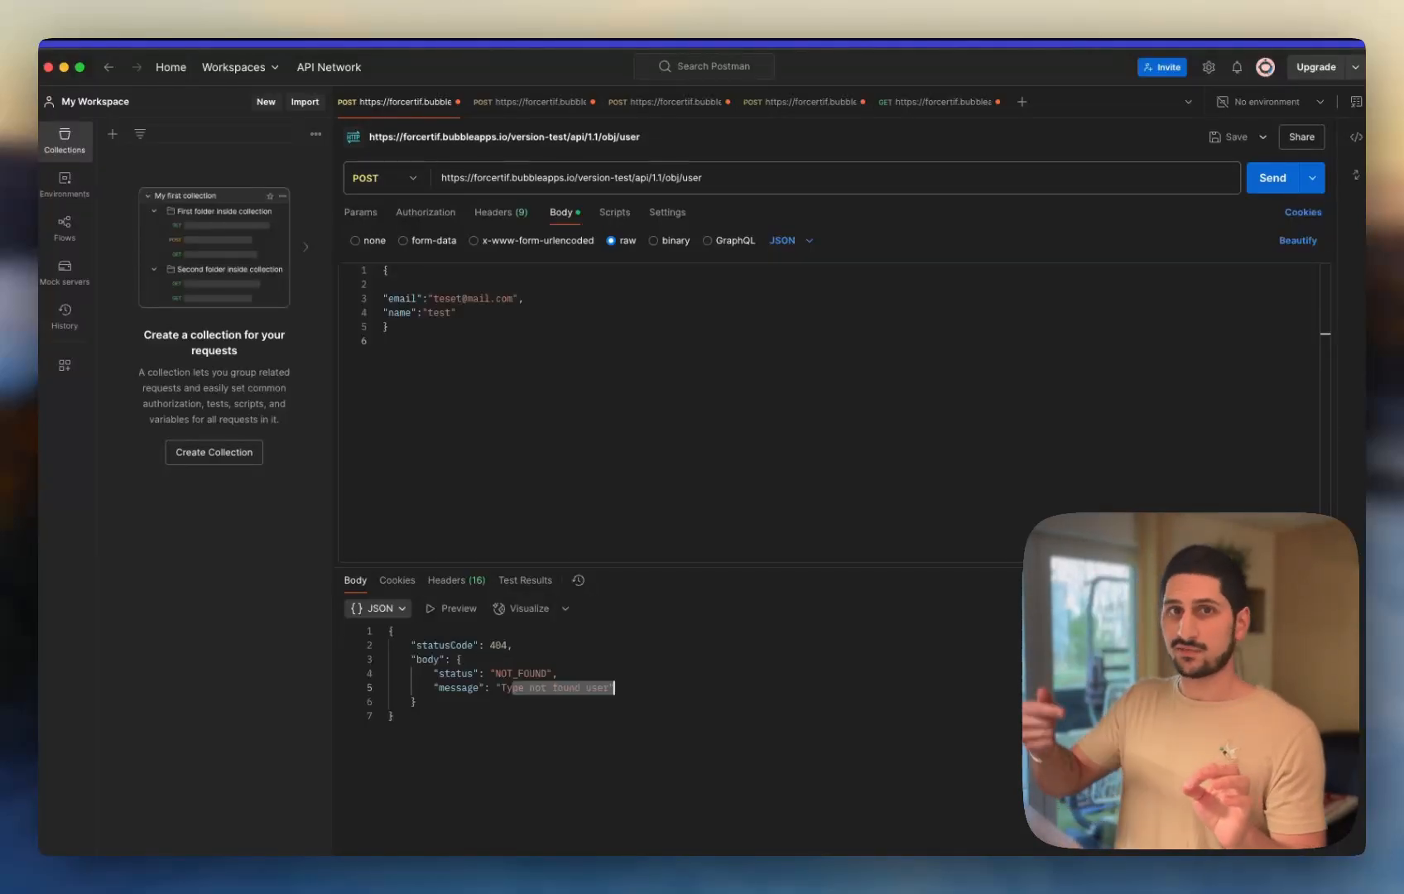
Switch to the Lucidspark board "Bubble API + STRIPE" and review the "Niveau de protection" notes for the Data API
key("super+Tab")
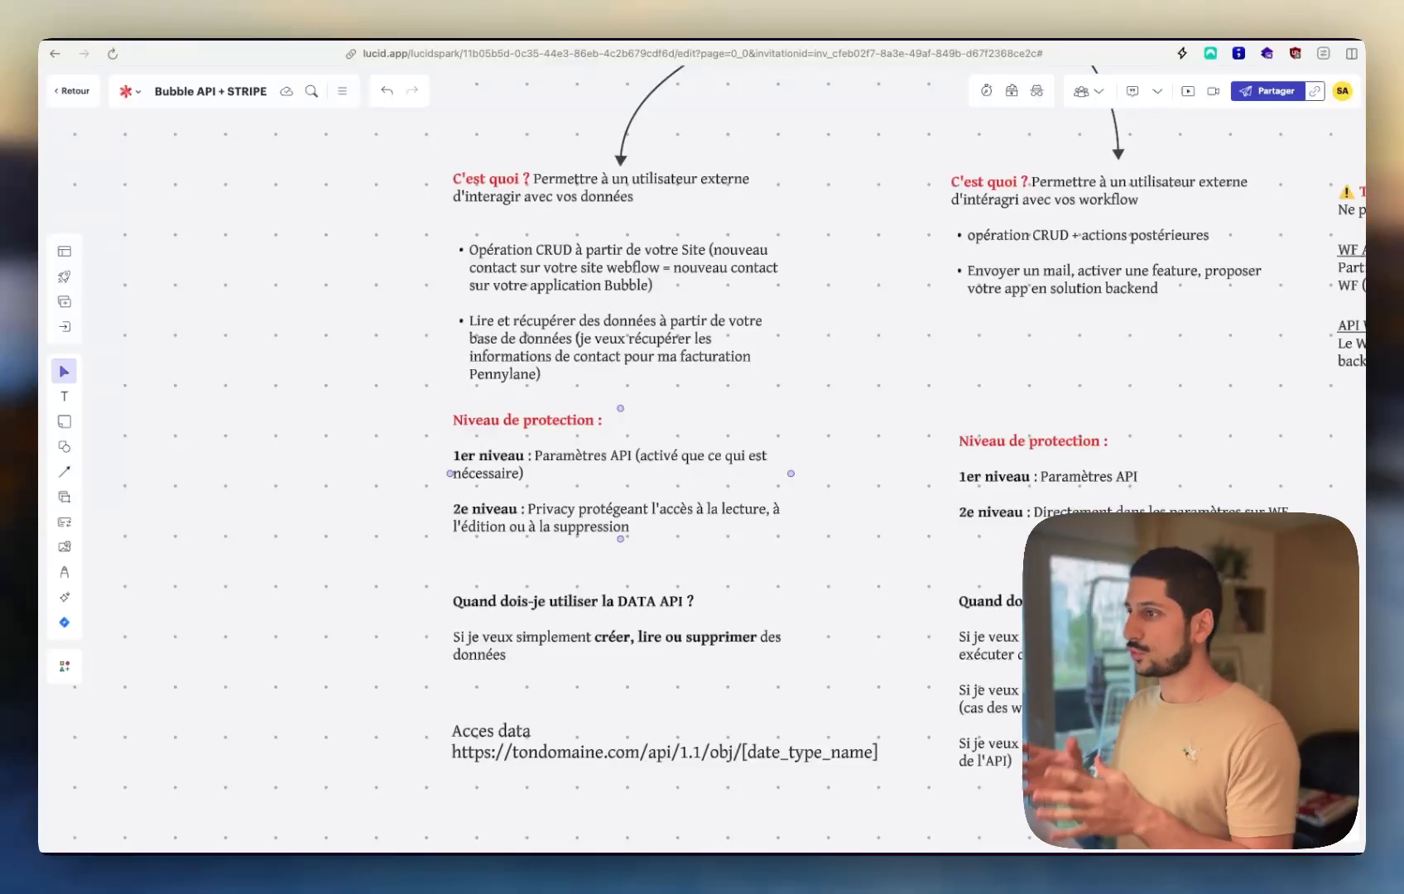
scroll(609, 485, "up", 5)
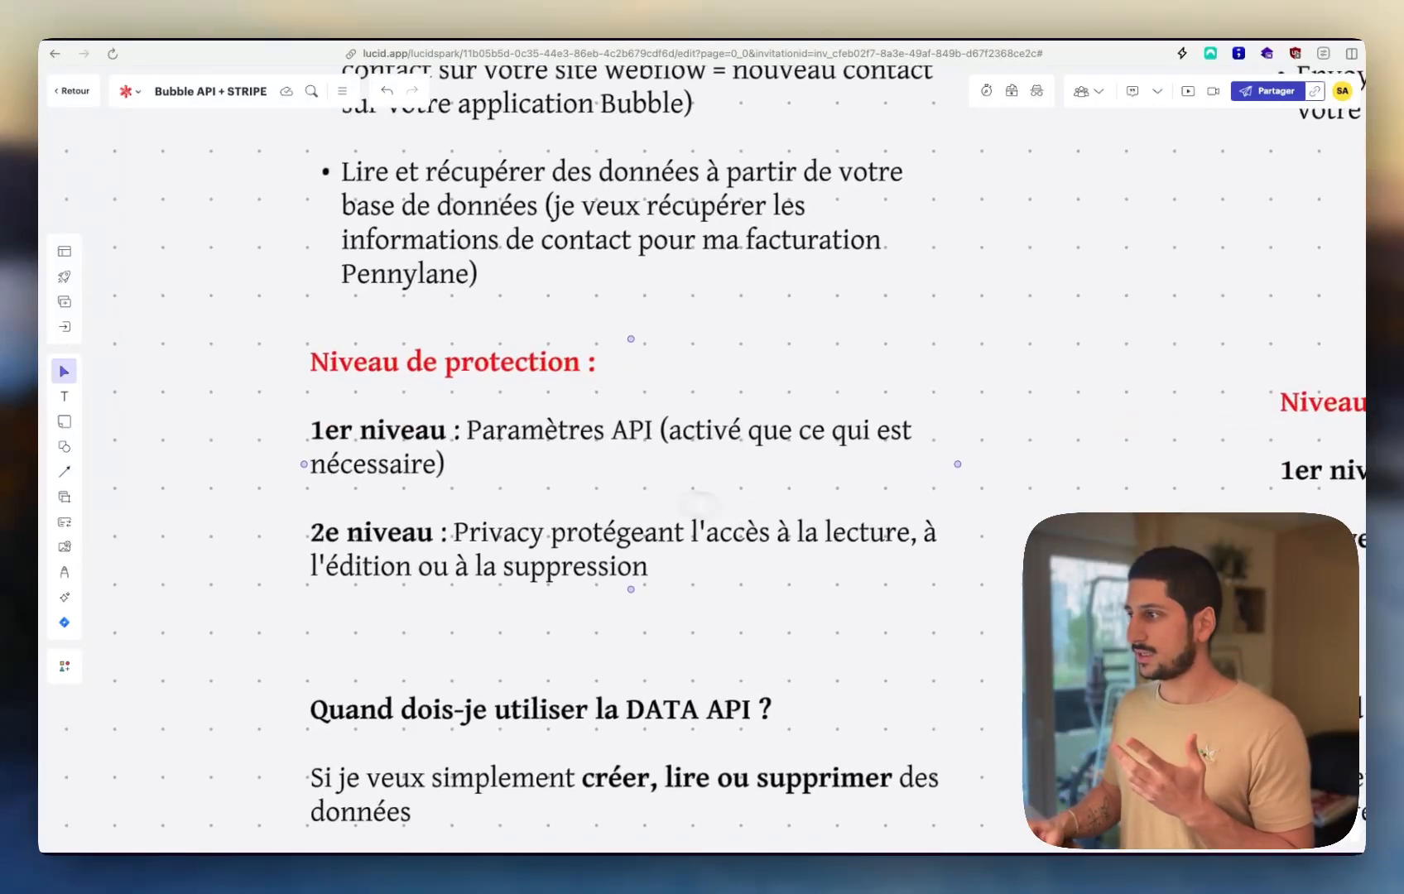